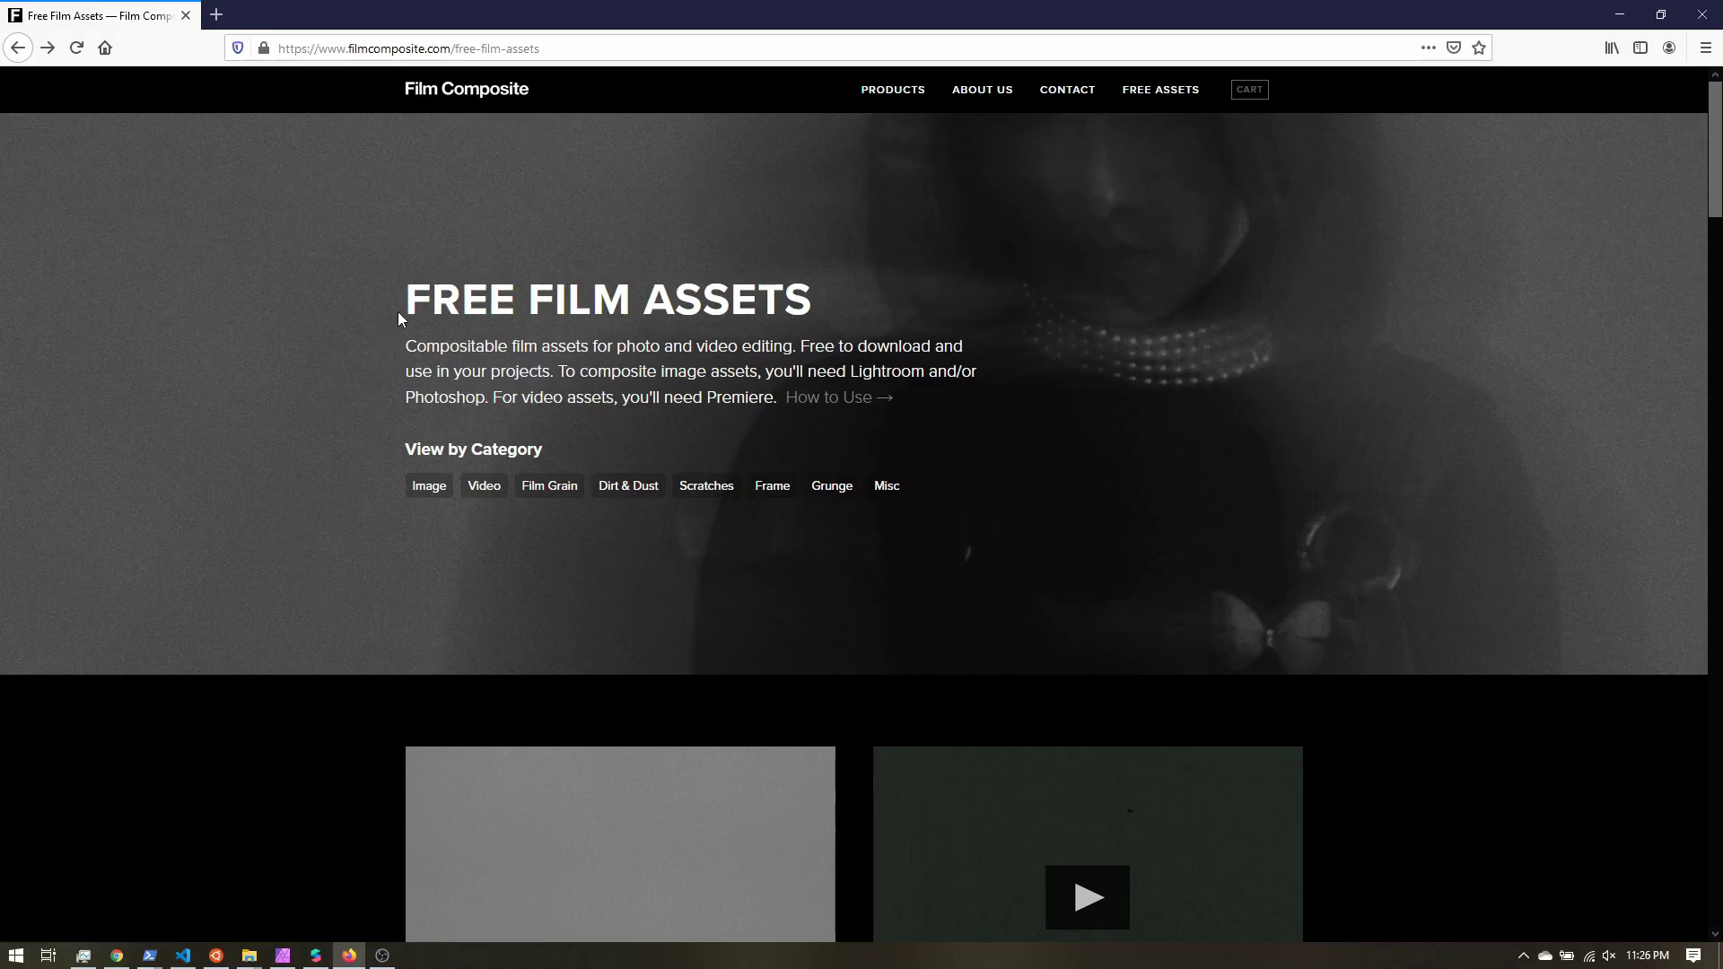
Look over the Free Film Assets page, including its introduction and the first downloadable assets
left_click_drag(448, 301, 835, 305)
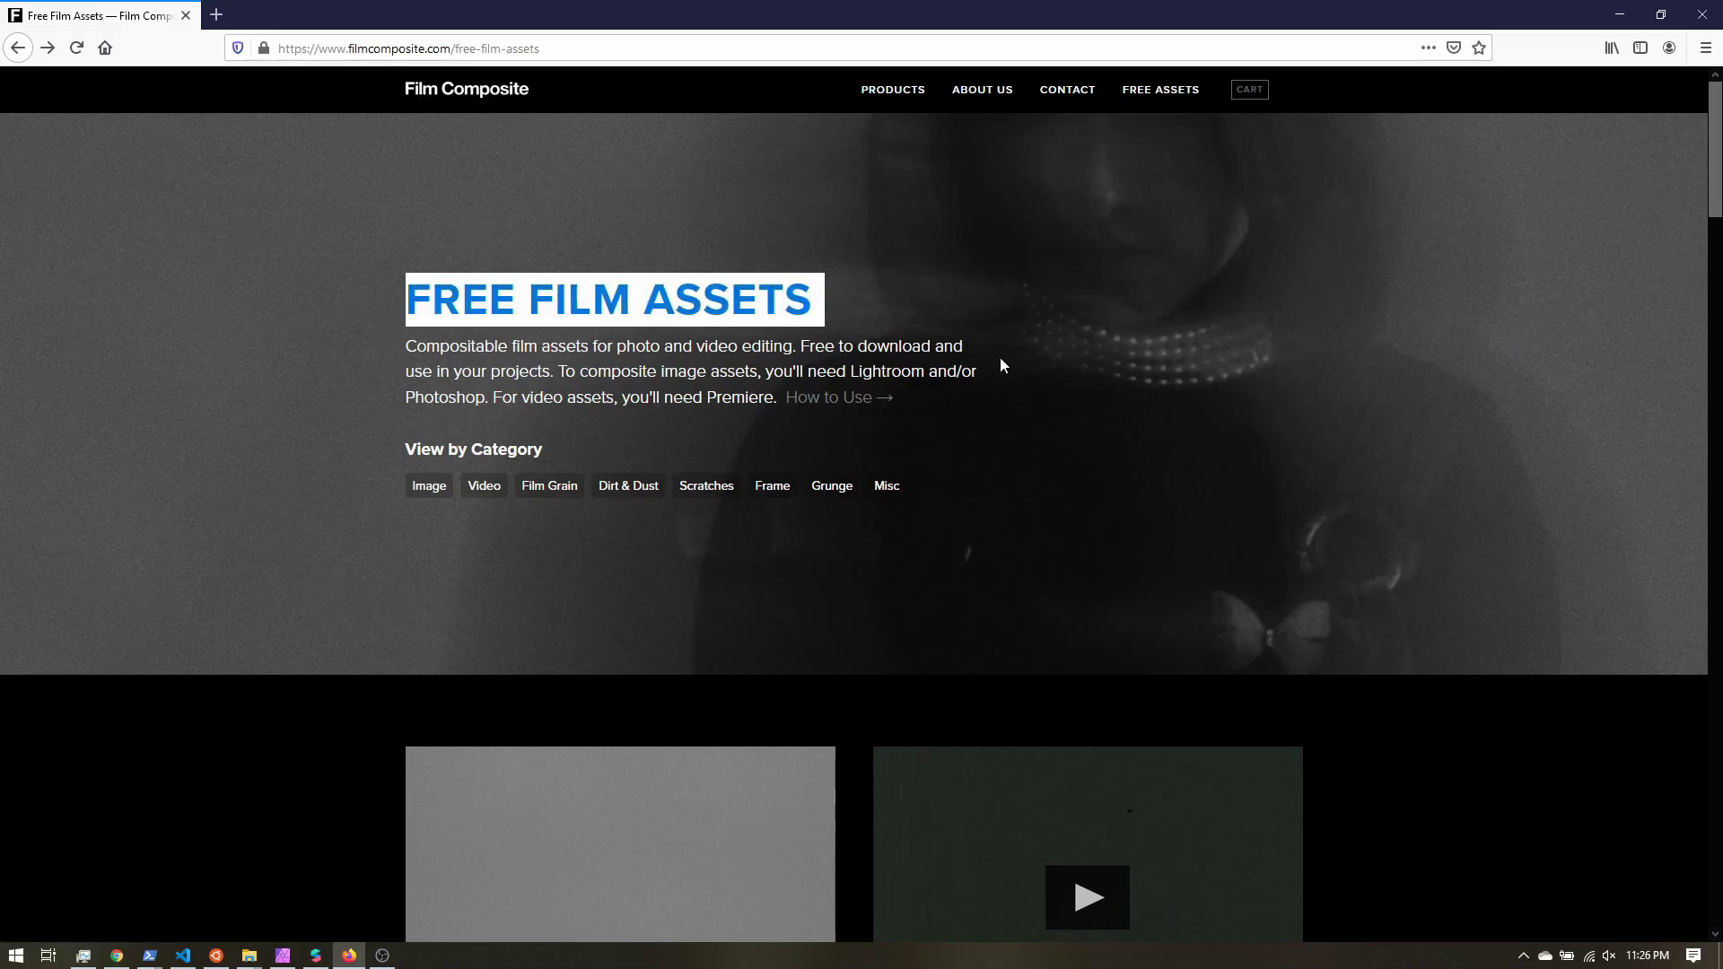
scroll(1000, 357, "down", 3)
scroll(1002, 364, "down", 3)
scroll(977, 584, "down", 4)
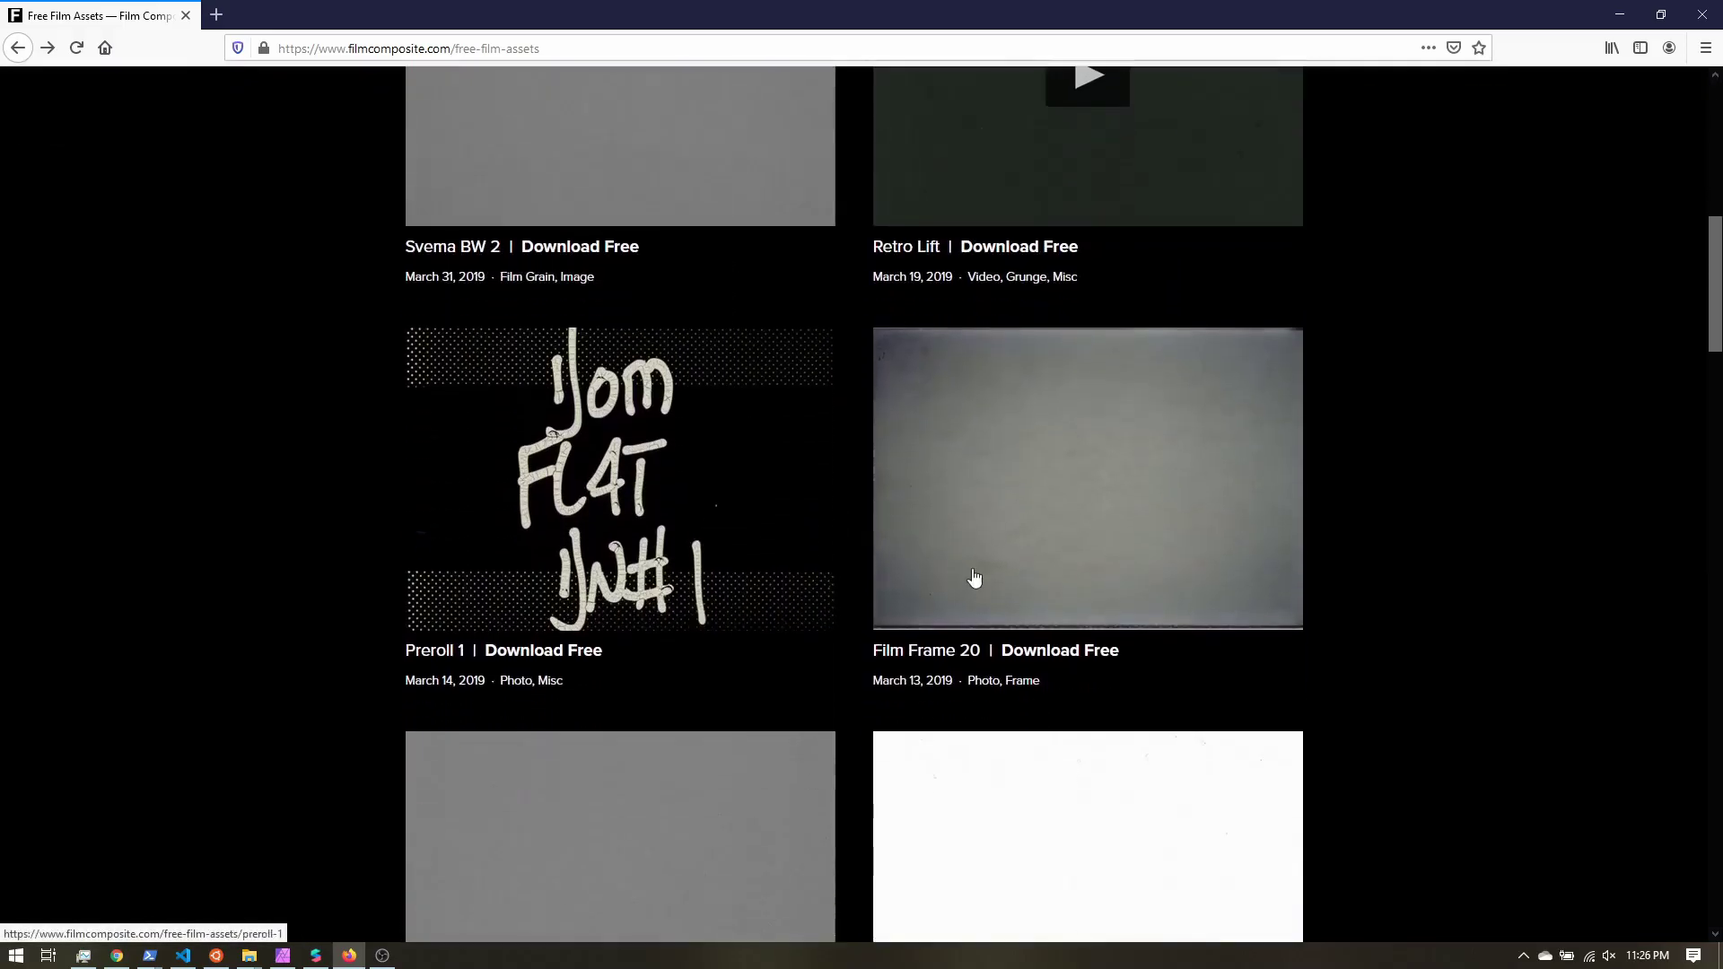
scroll(872, 577, "up", 9)
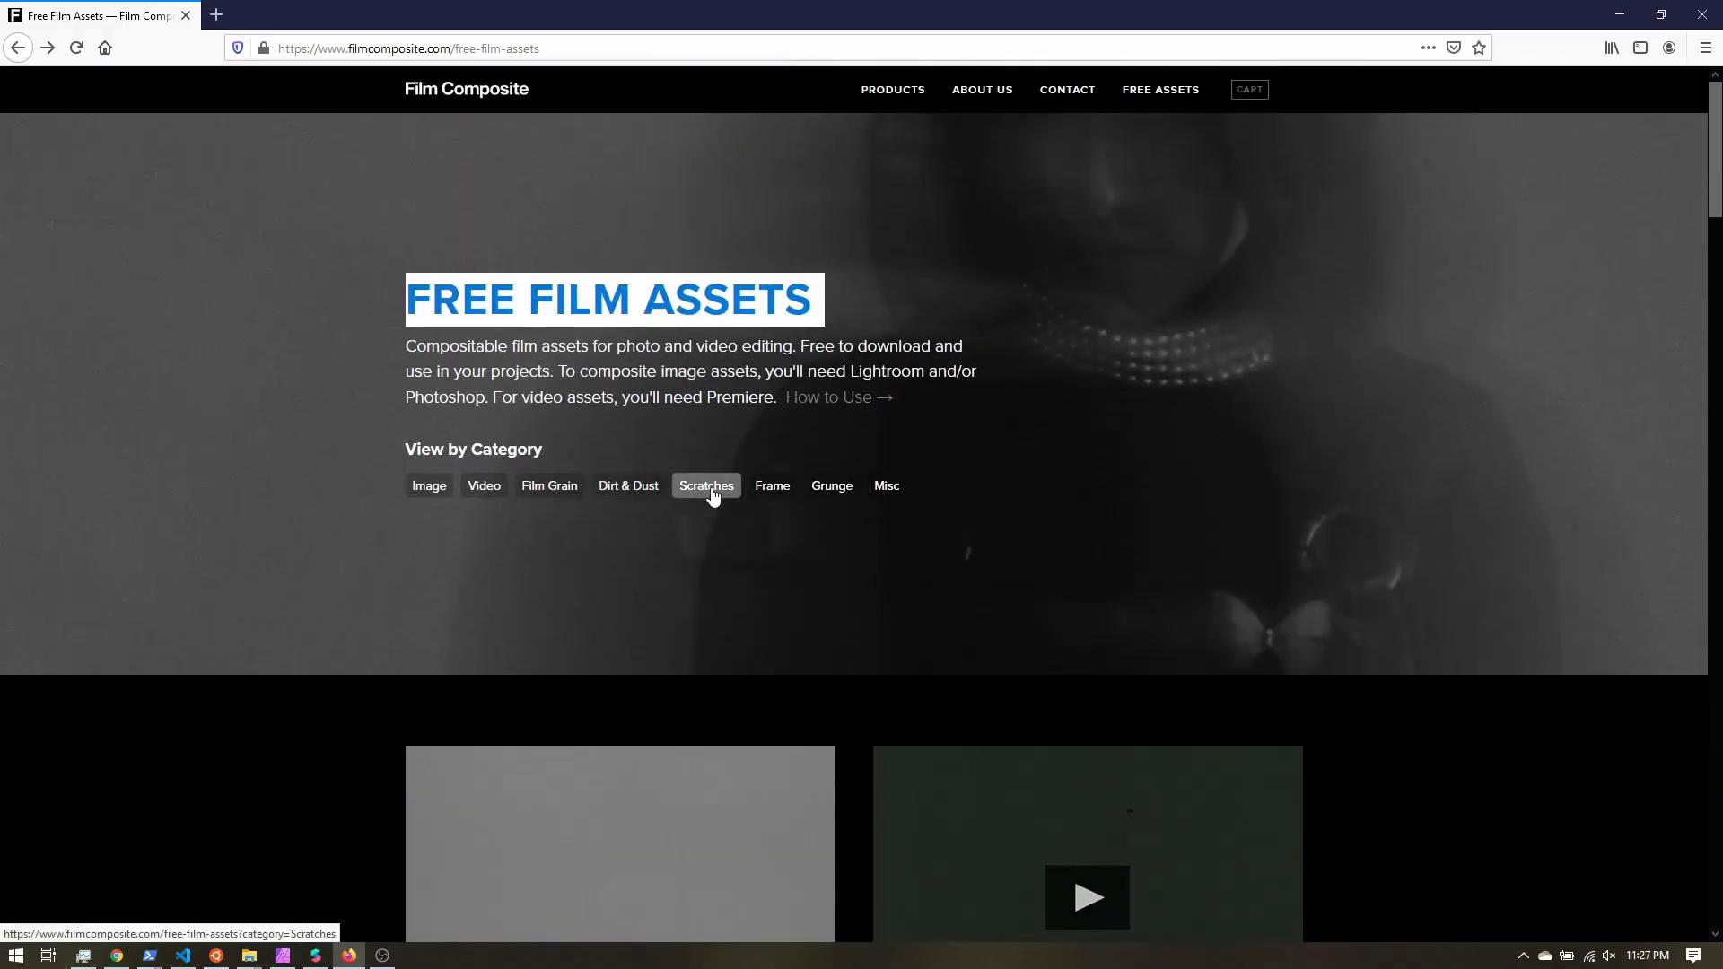
Filter the free film assets by the Scratches category and open the Film Scratches 1 asset
left_click(708, 487)
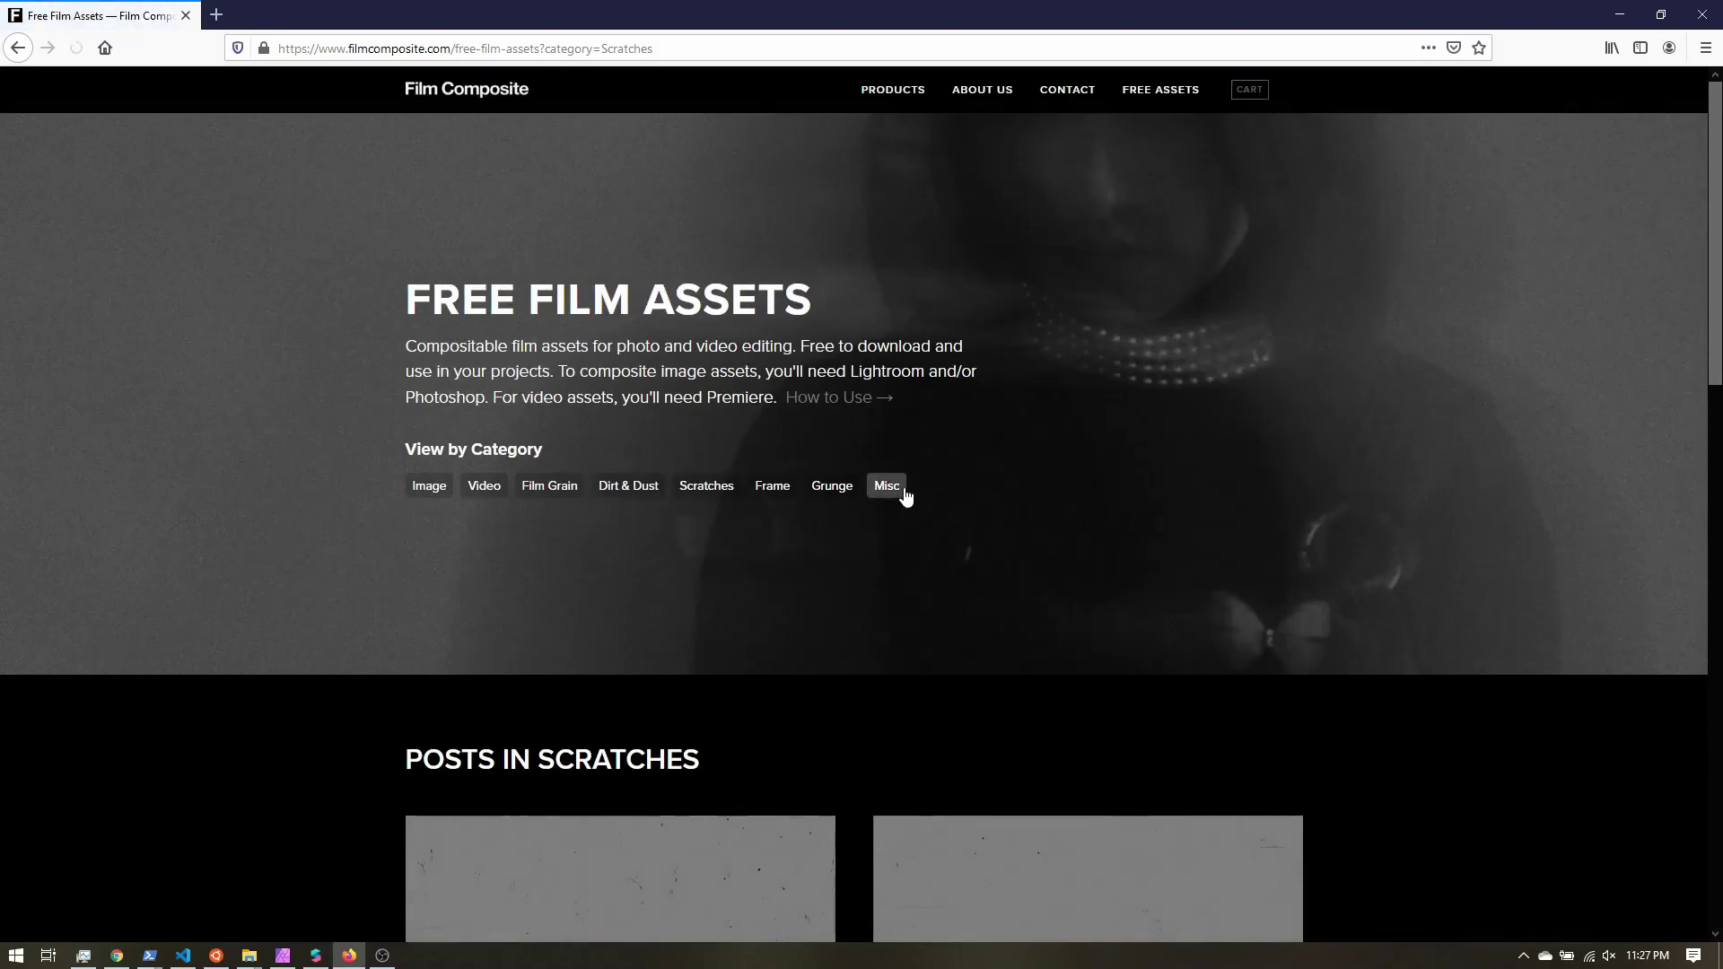
scroll(917, 585, "down", 7)
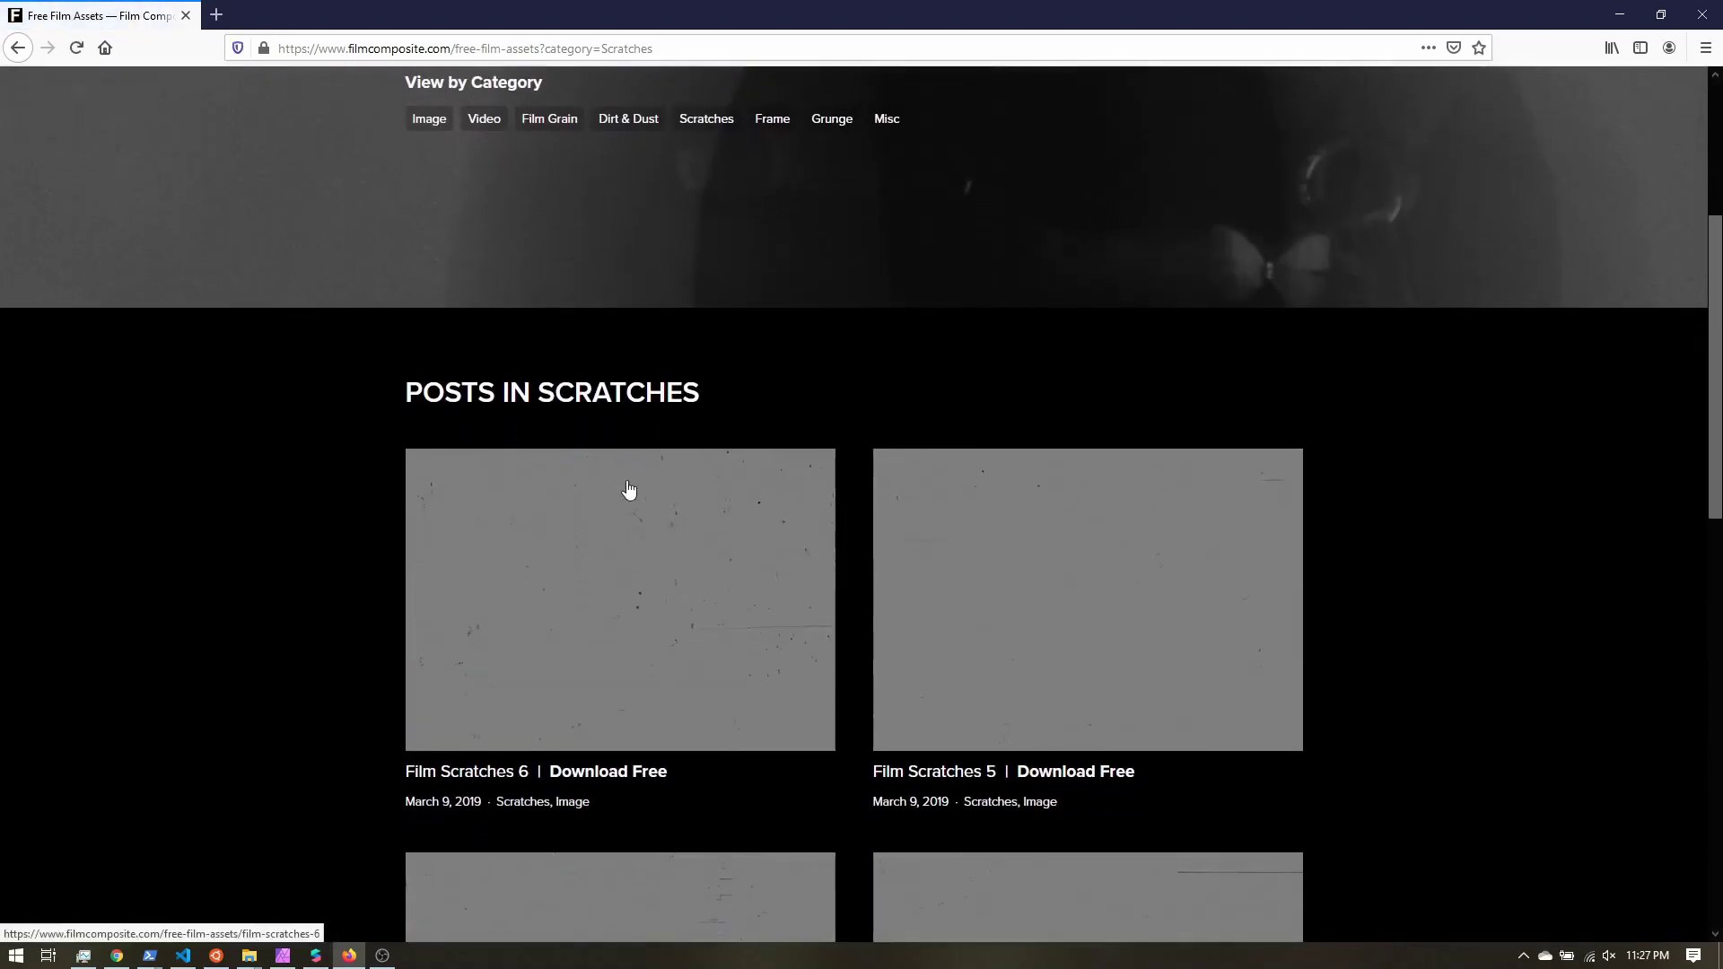
scroll(795, 553, "down", 8)
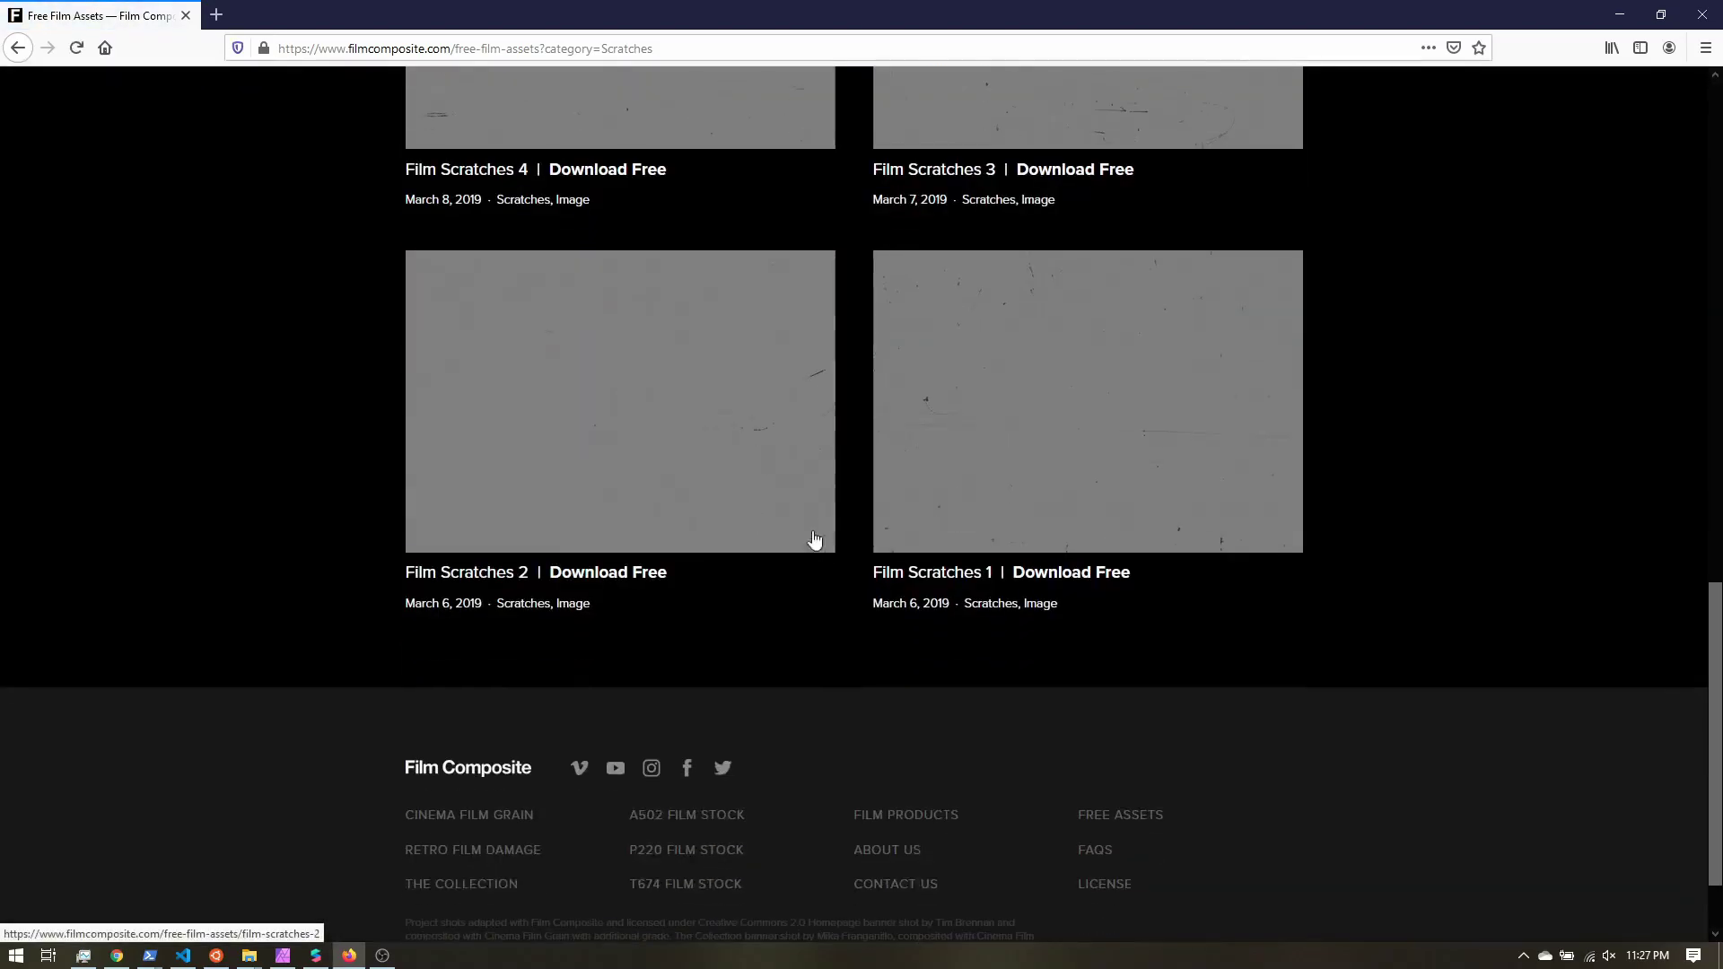
left_click(1040, 378)
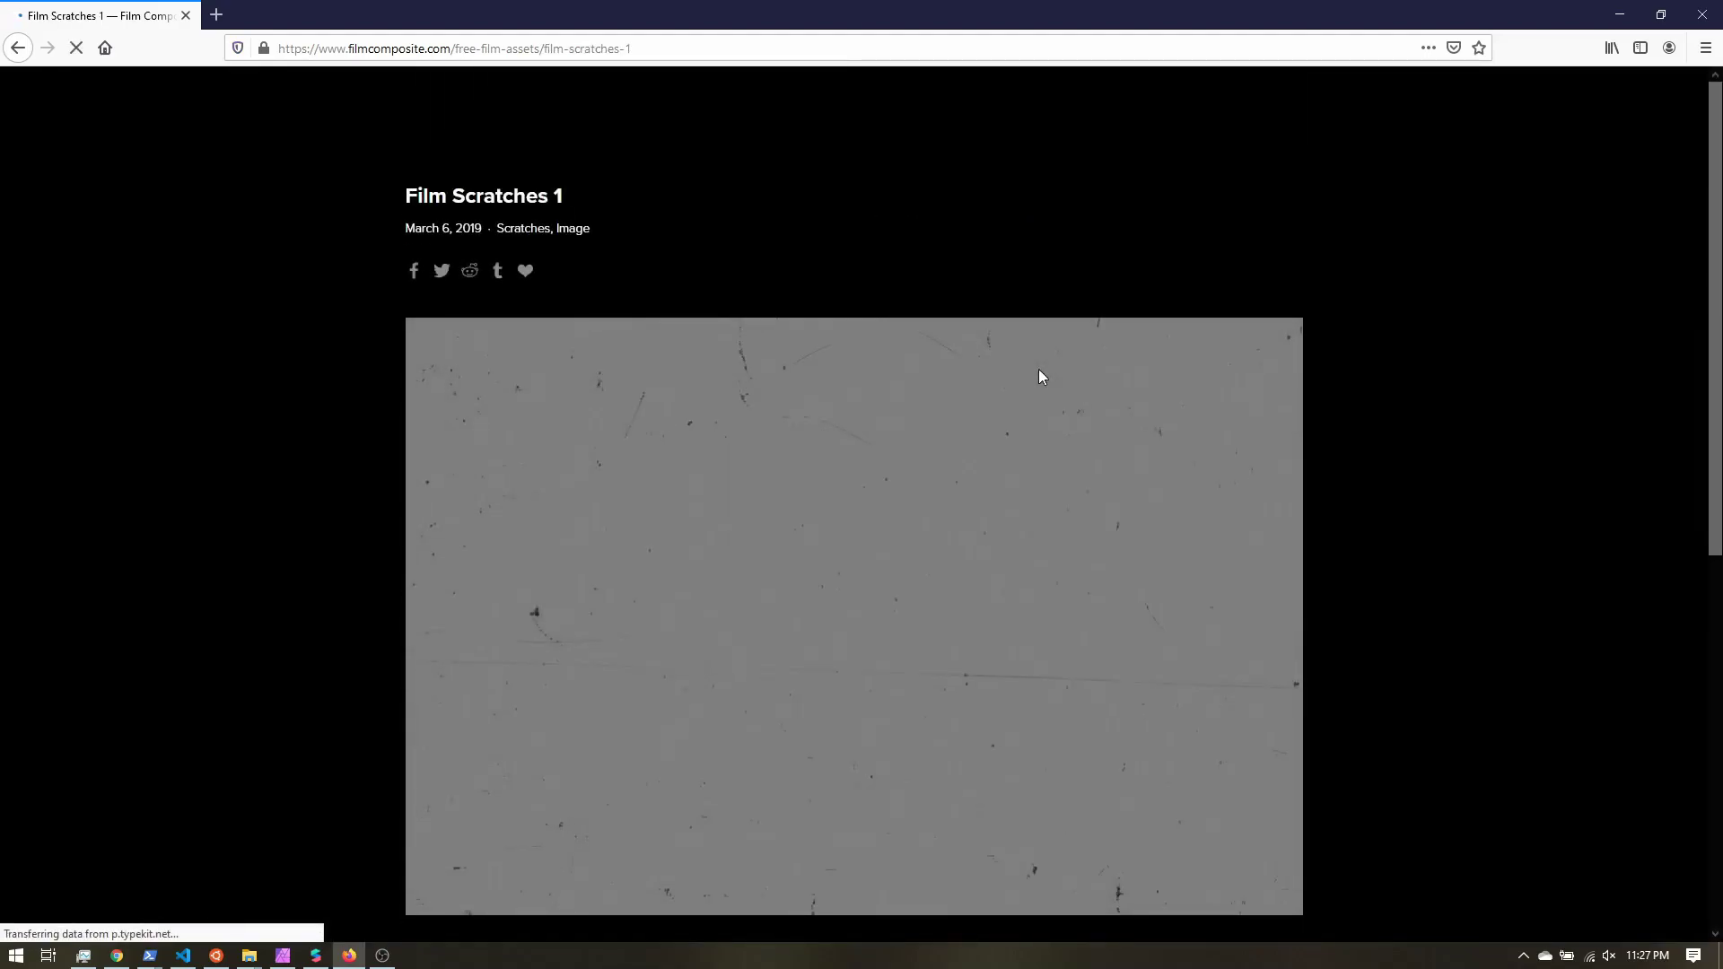
Examine the Film Scratches 1 page for its download option, image format and recommended blend mode
scroll(1039, 366, "down", 4)
scroll(1041, 363, "down", 1)
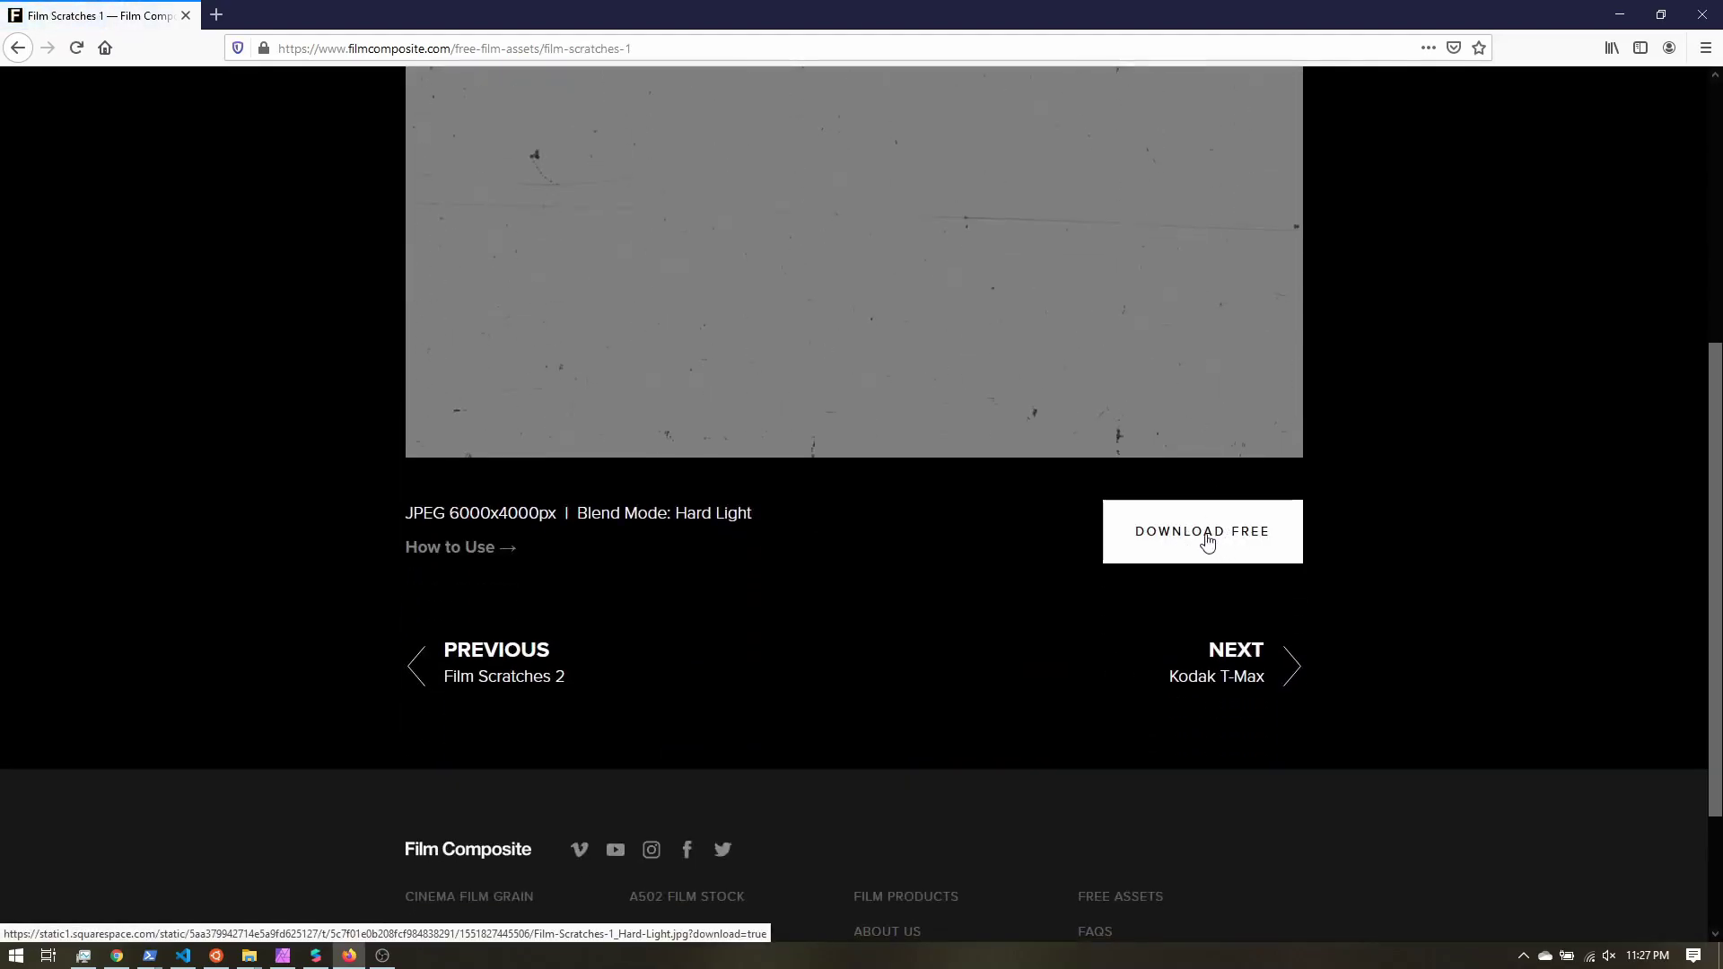
scroll(632, 583, "up", 1)
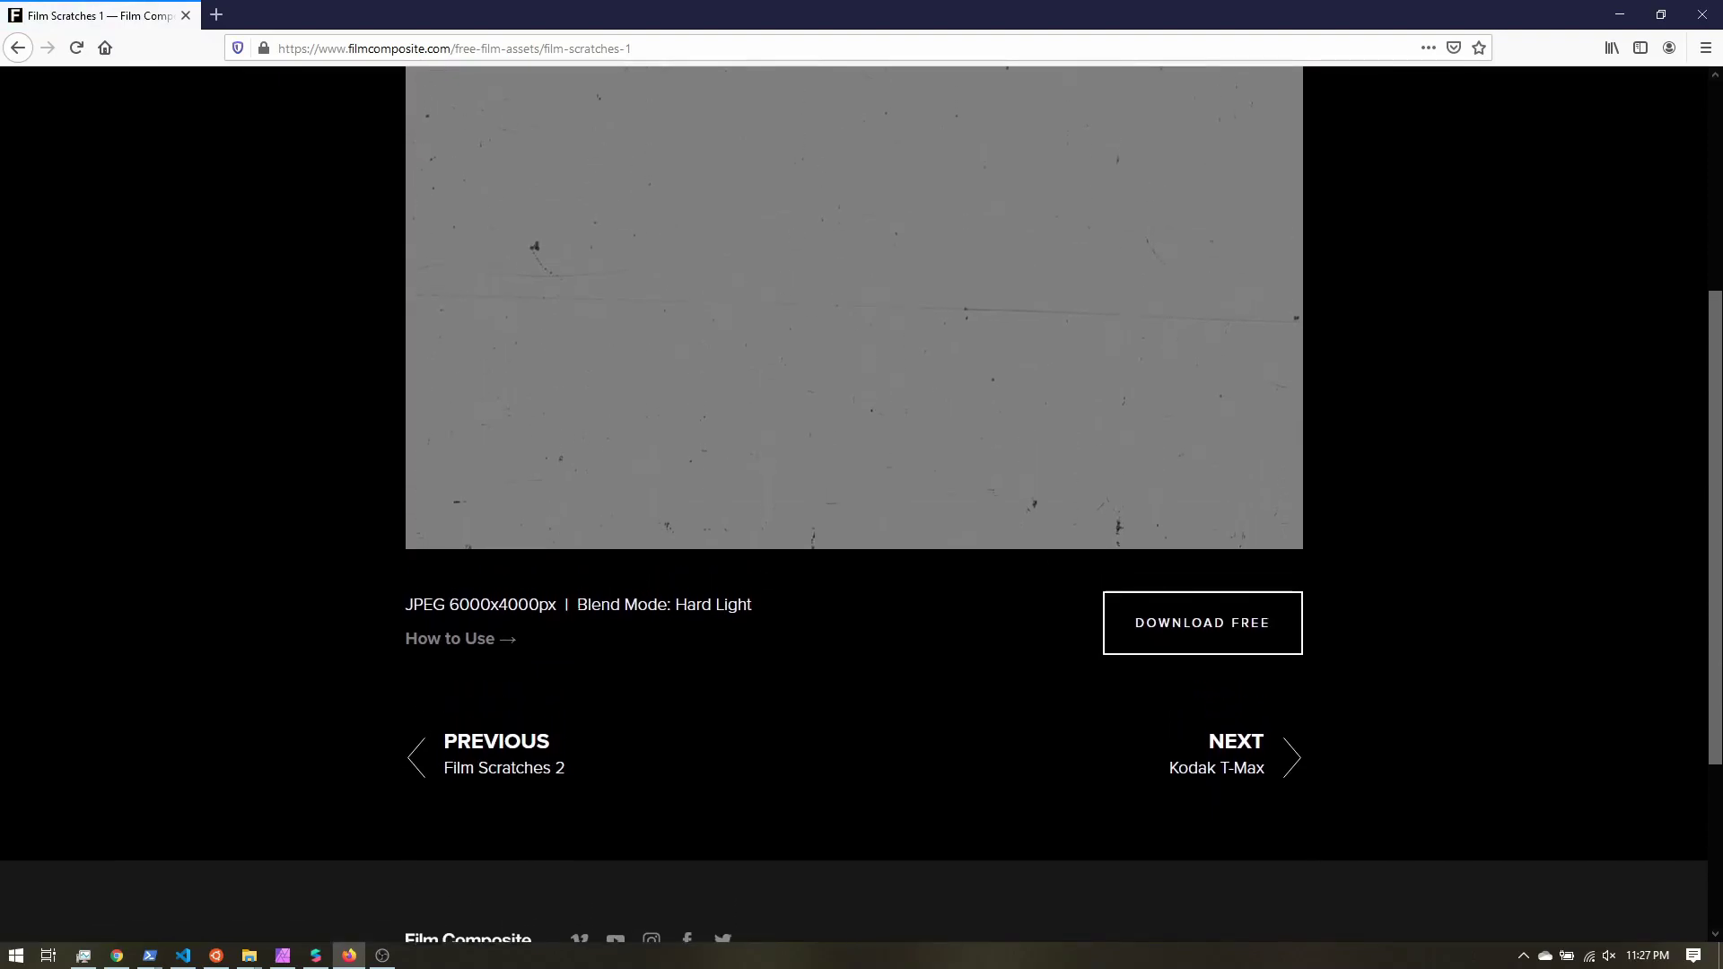
left_click_drag(572, 605, 748, 606)
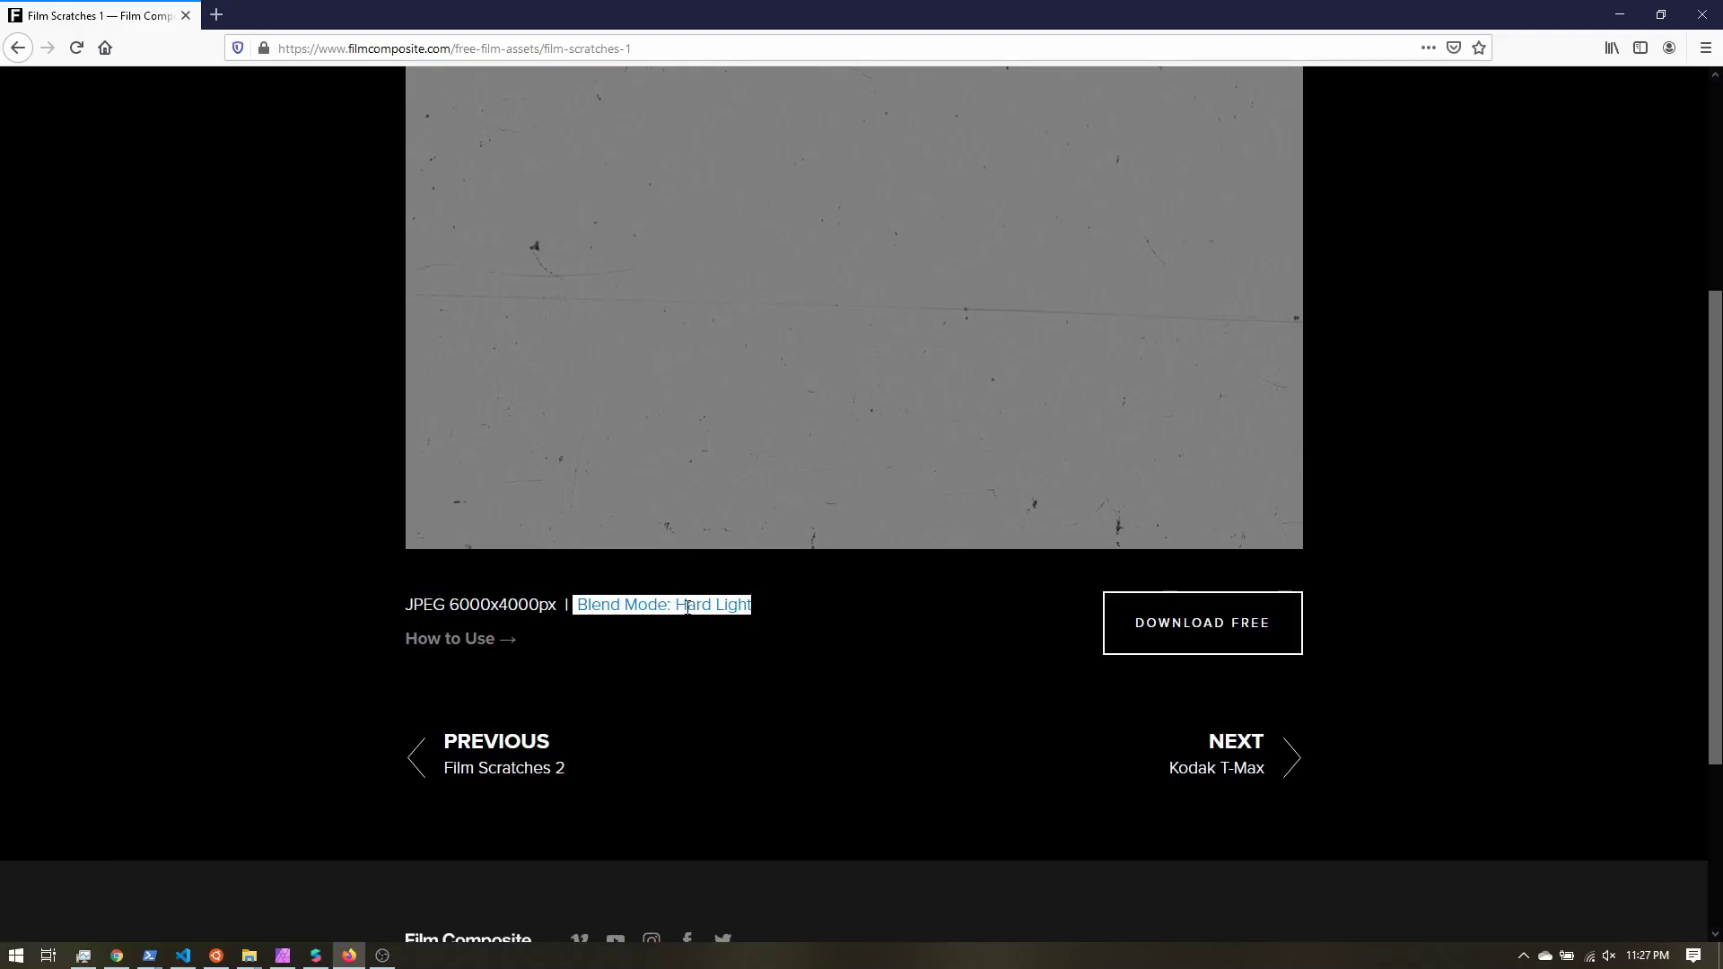
left_click(688, 607)
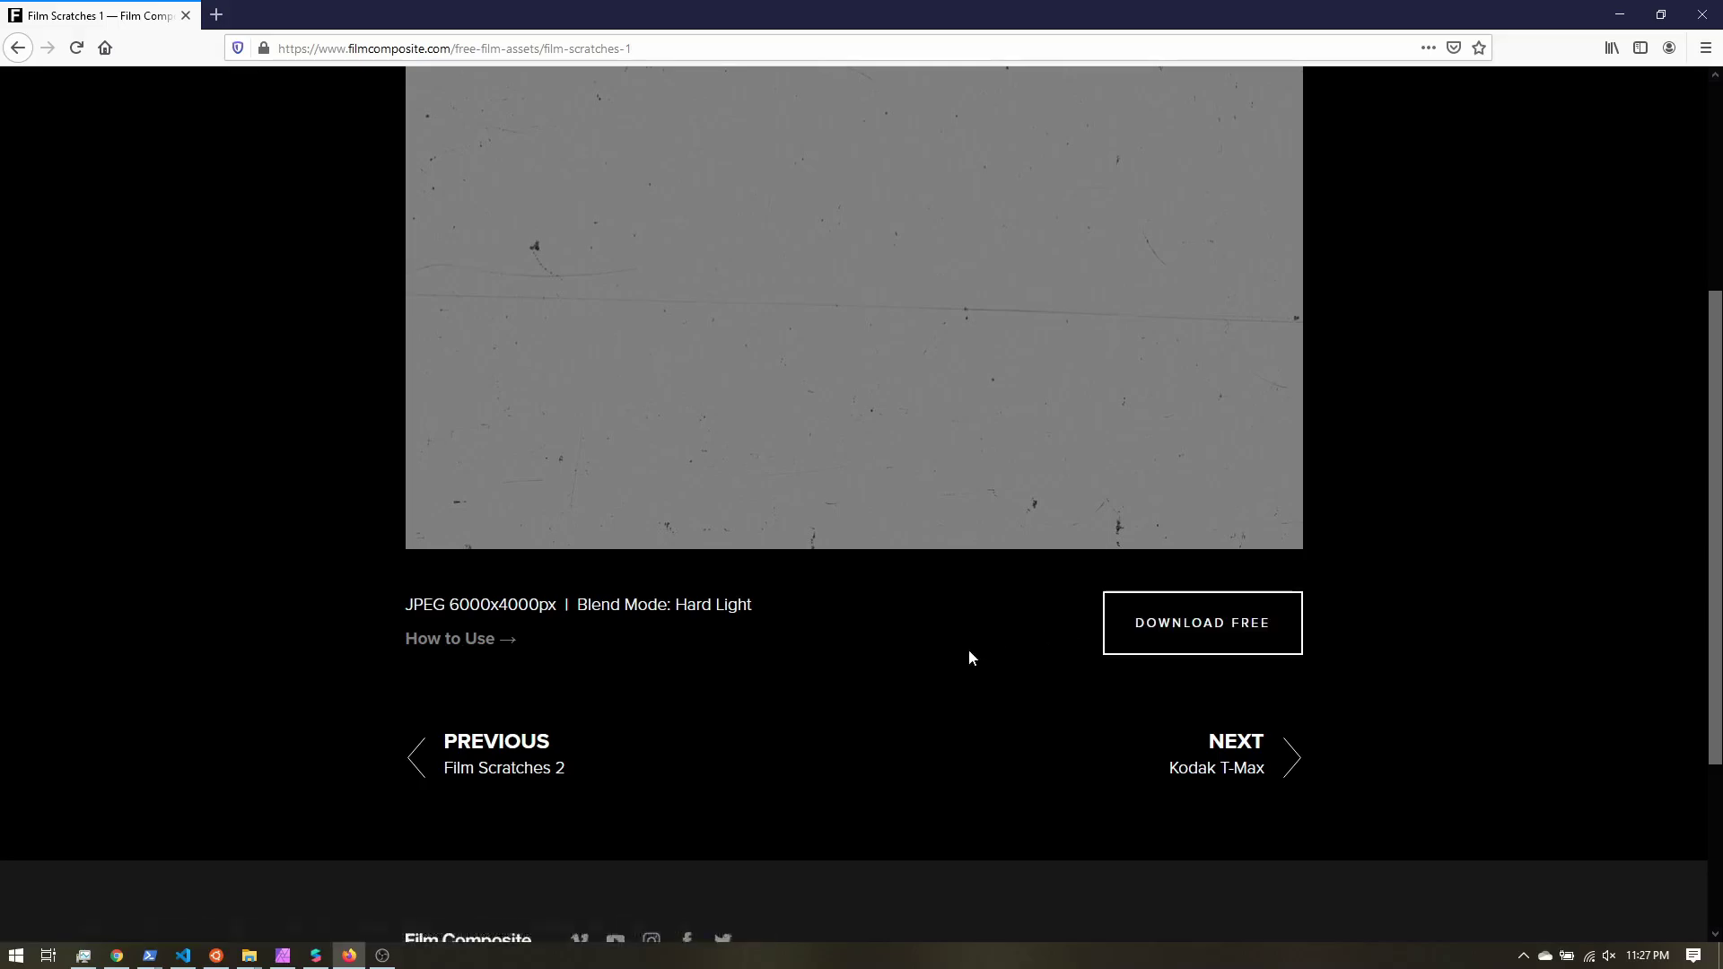
scroll(969, 654, "up", 5)
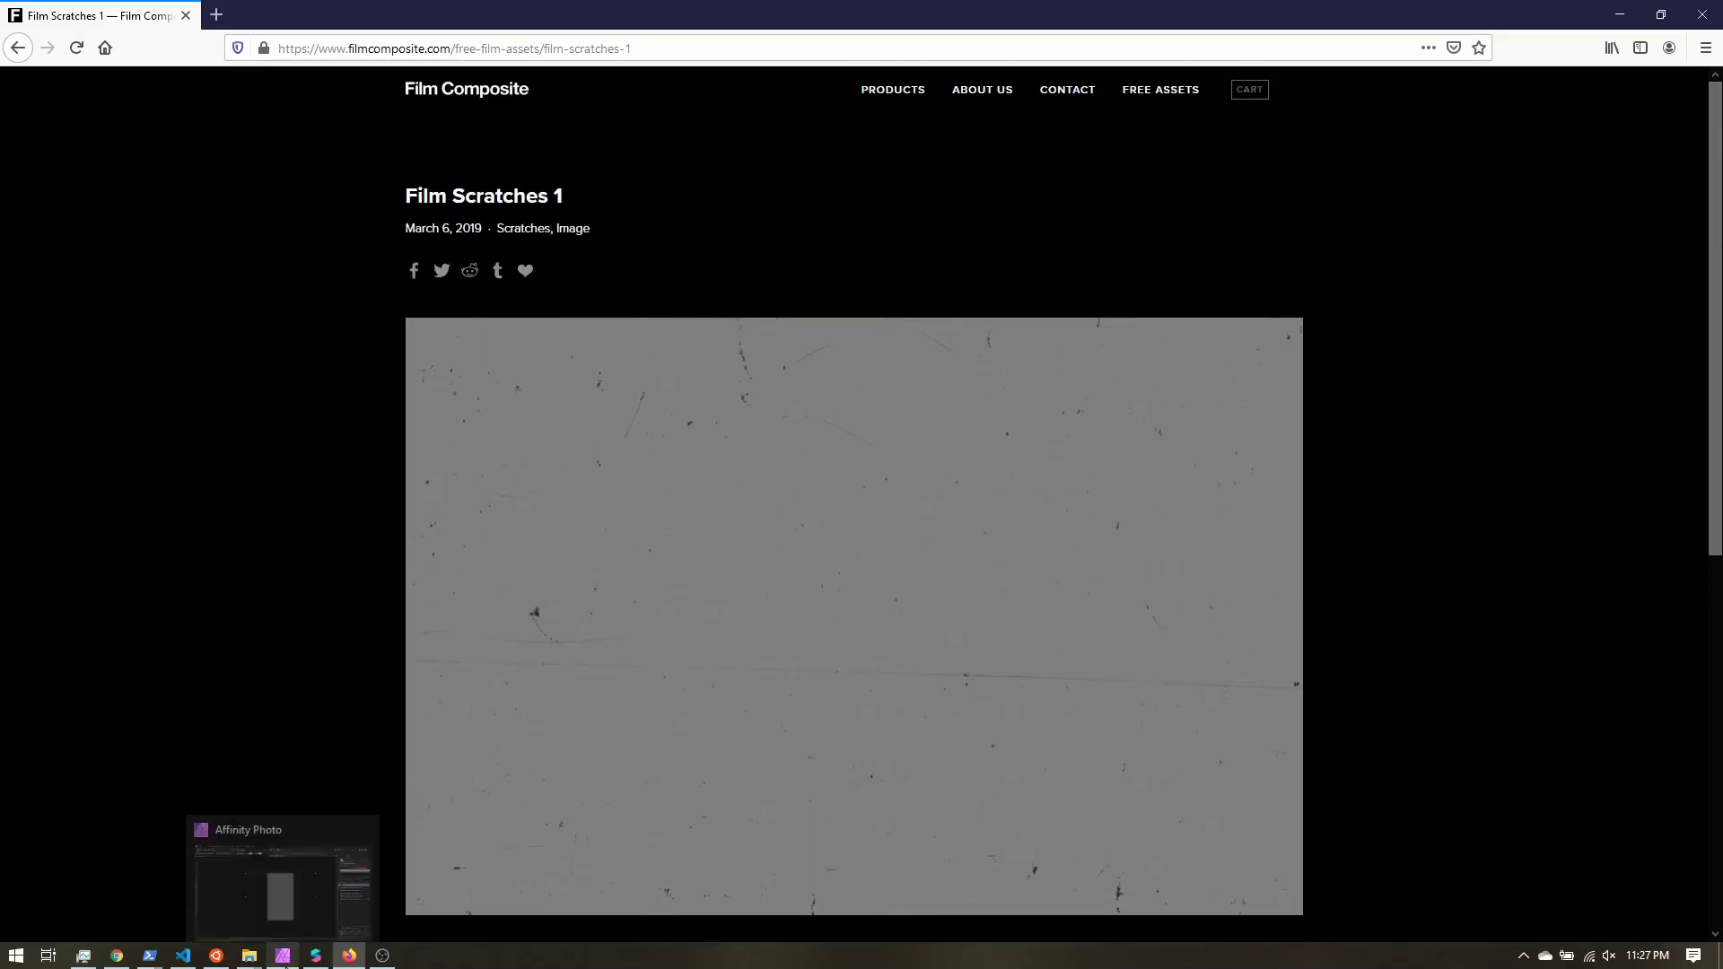
Switch to Affinity Photo and go through the Film-Scratches image layers 5 down to 1 individually
left_click(283, 955)
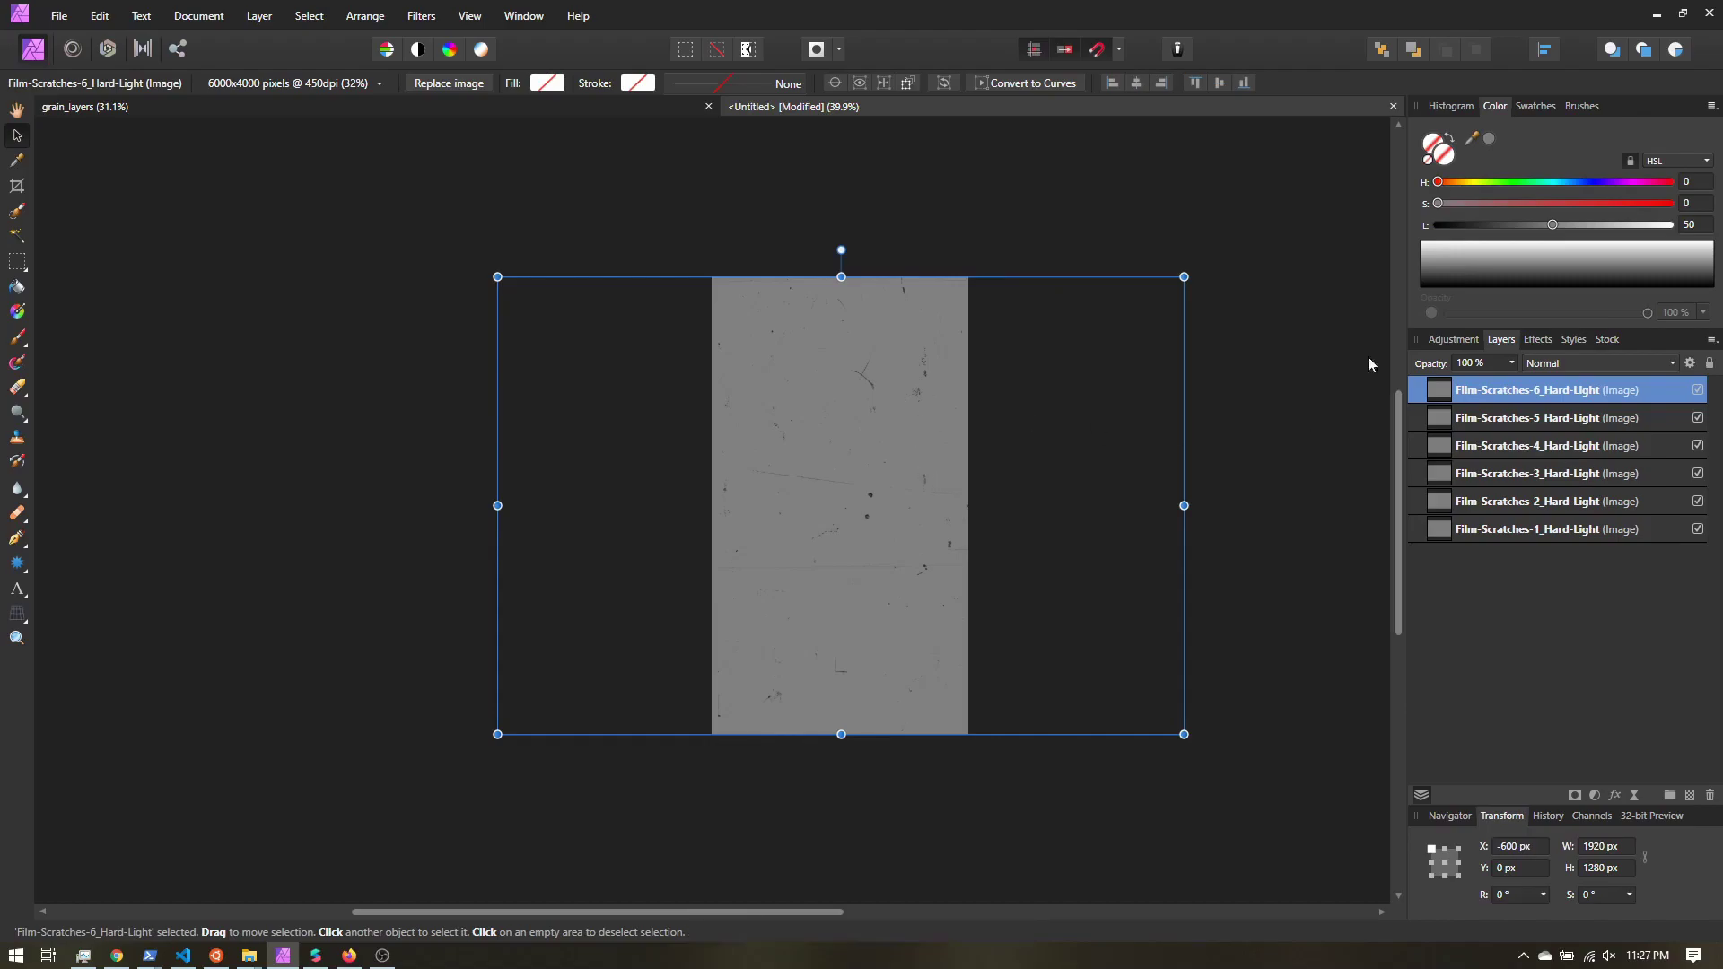
left_click(1558, 418)
left_click(1566, 446)
left_click(1576, 474)
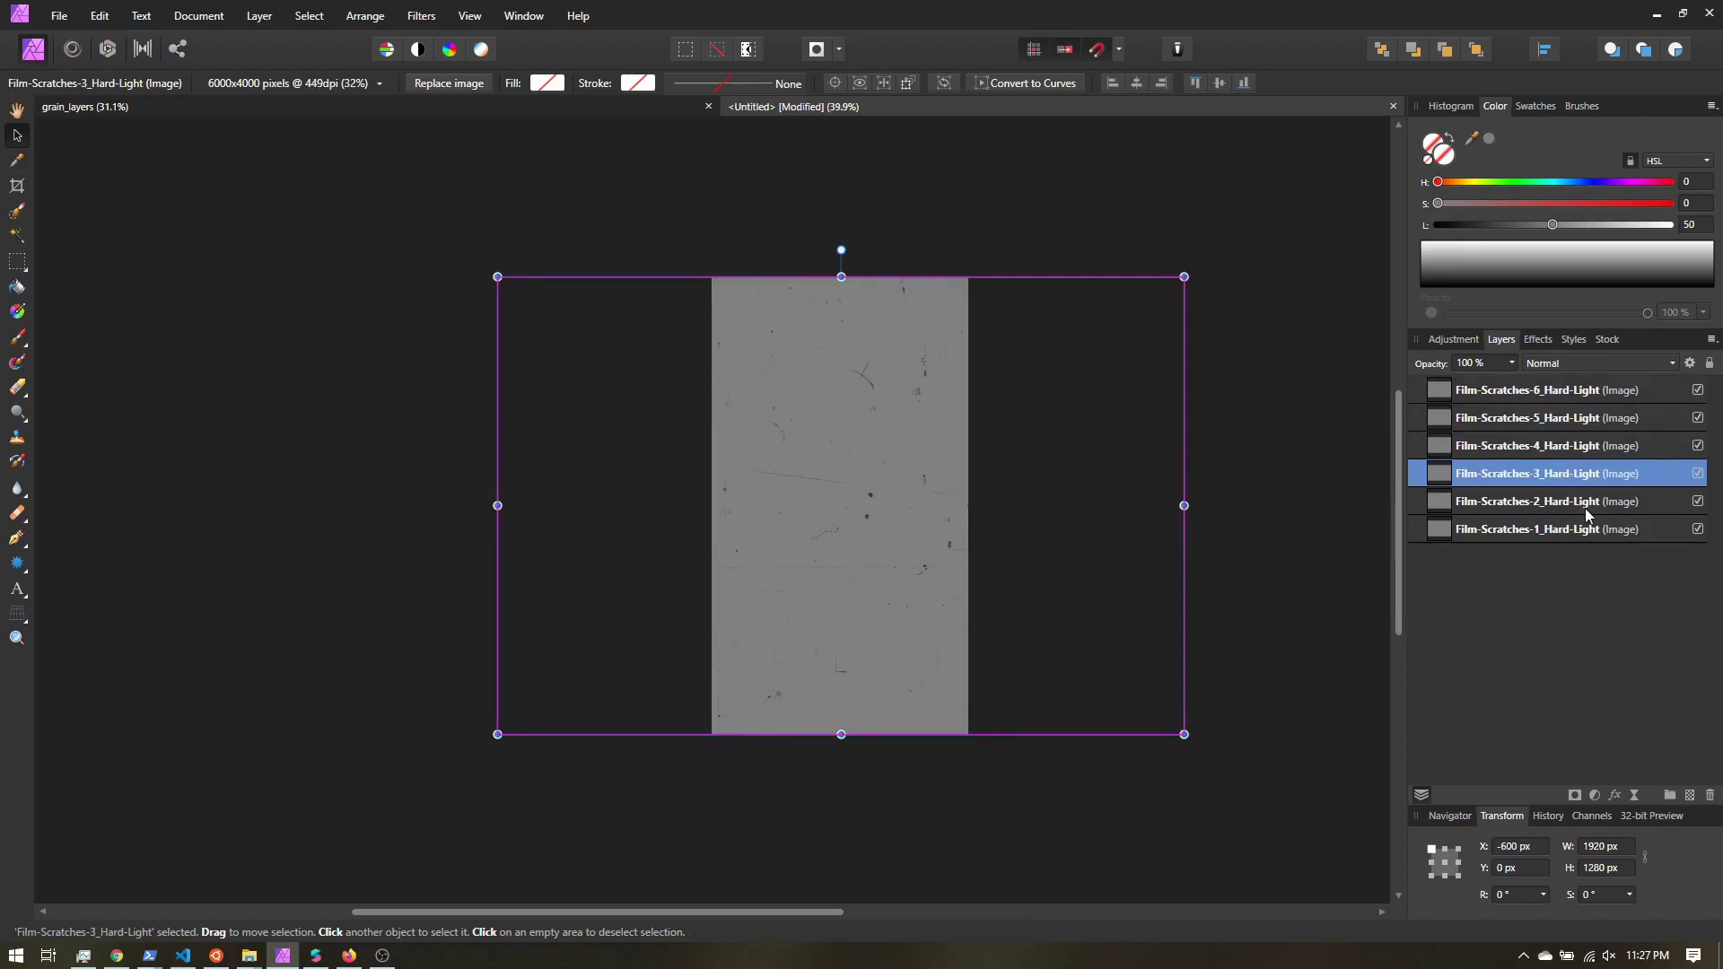
left_click(1584, 507)
left_click(1536, 532)
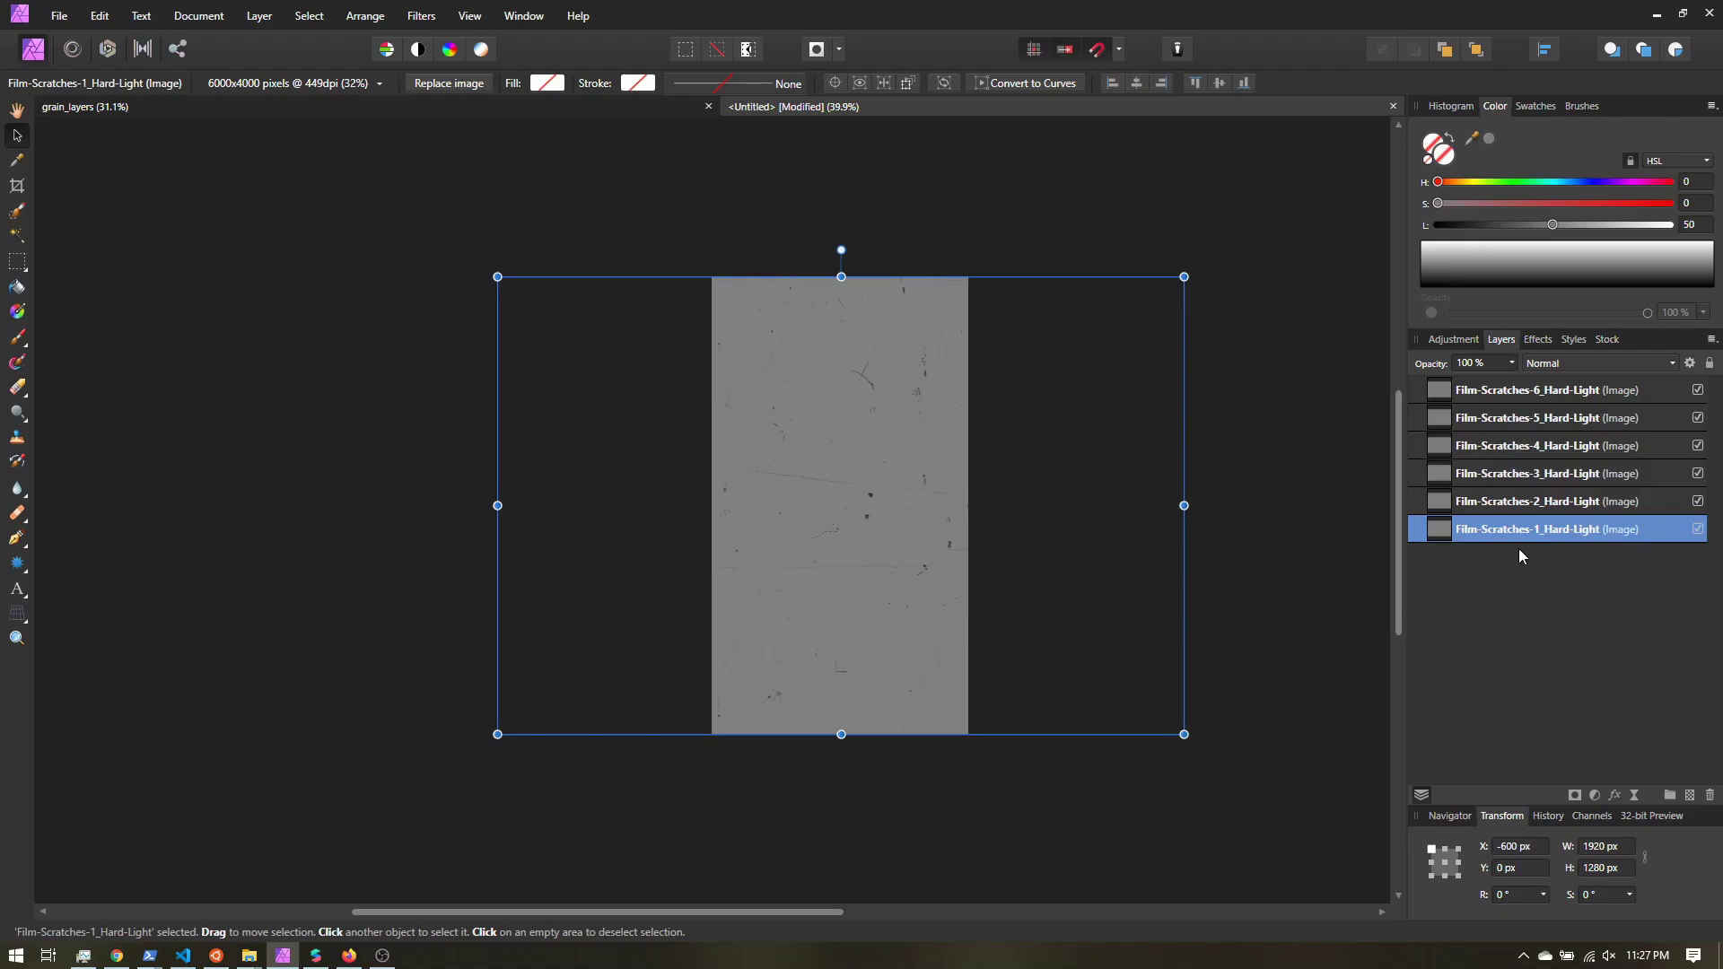
Toggle the visibility of the Film-Scratches-5 and Film-Scratches-4 layers off and back on
left_click(1698, 418)
left_click(1698, 446)
left_click(1697, 446)
left_click(1698, 418)
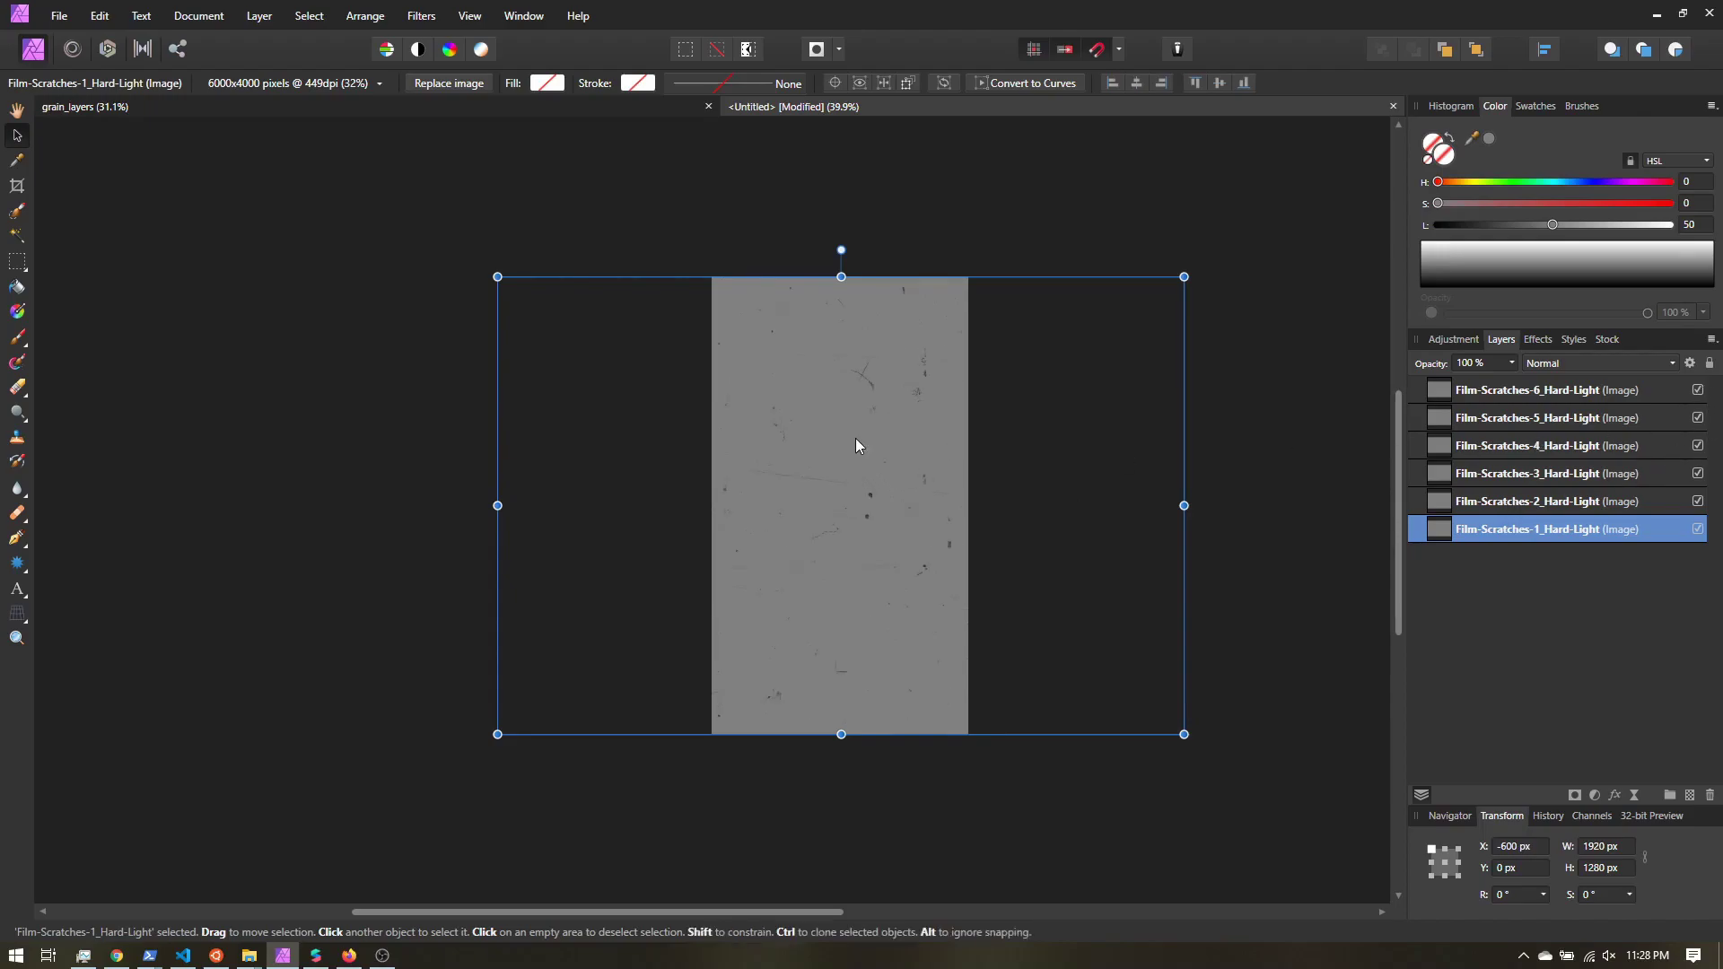
Duplicate the Film-Scratches-6 layer and move the copy to X 0 px, level with the canvas's left edge
left_click(1529, 389)
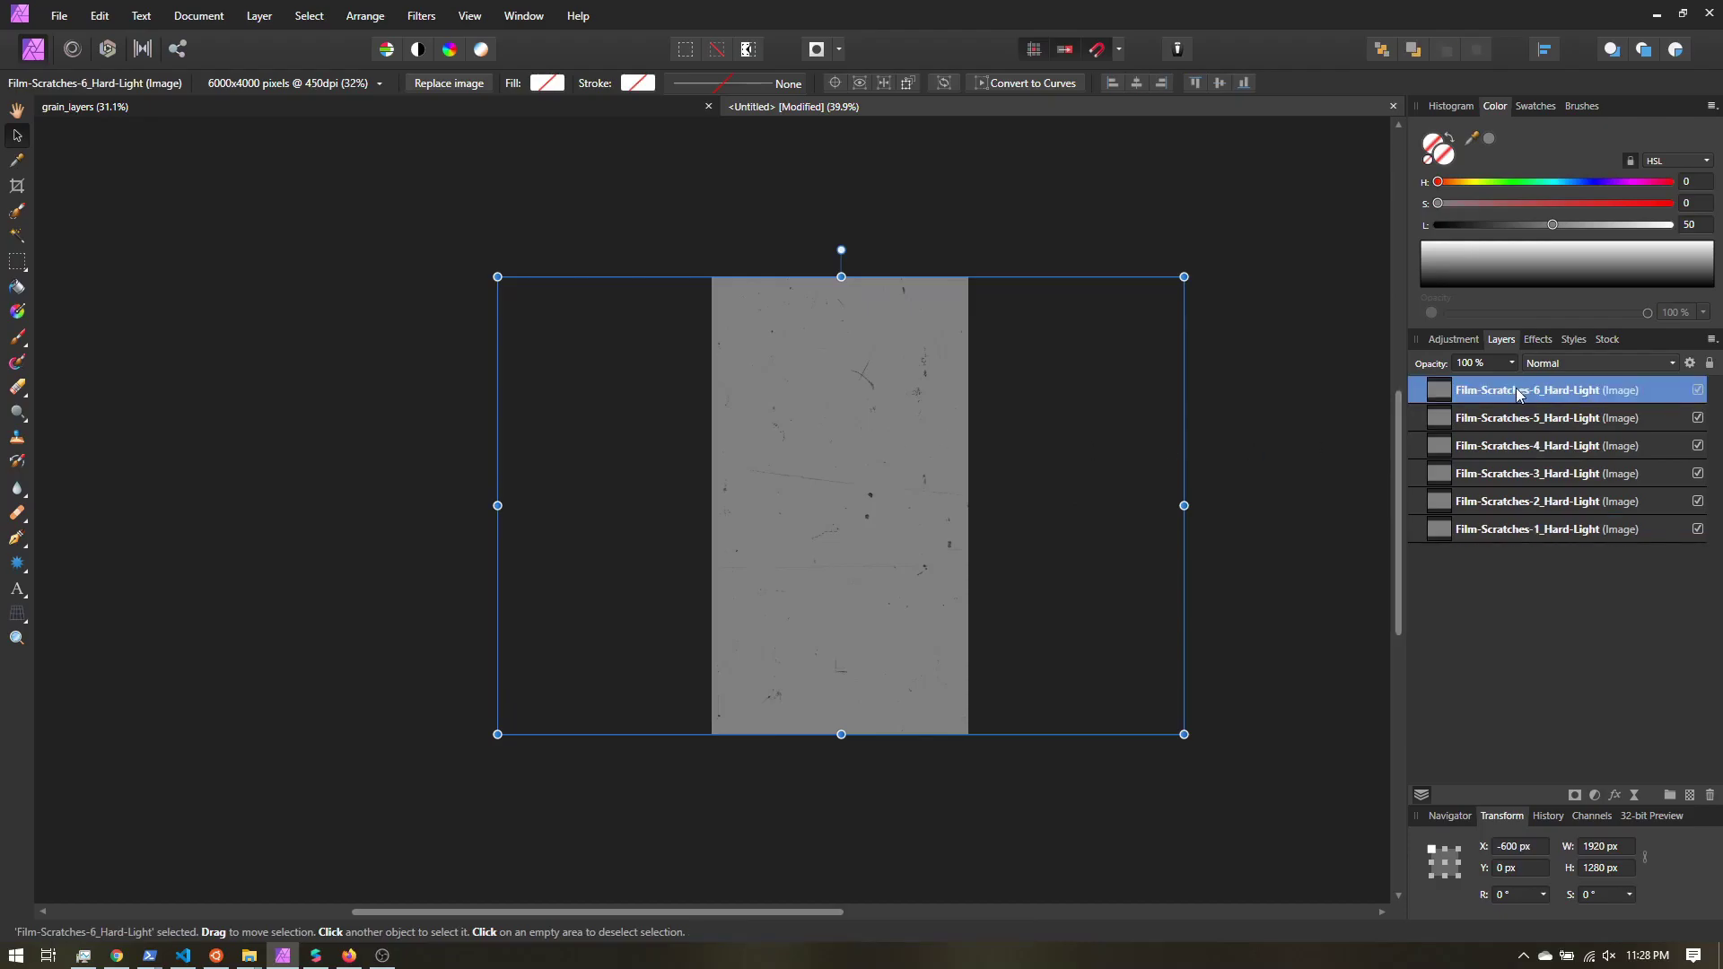
right_click(1517, 393)
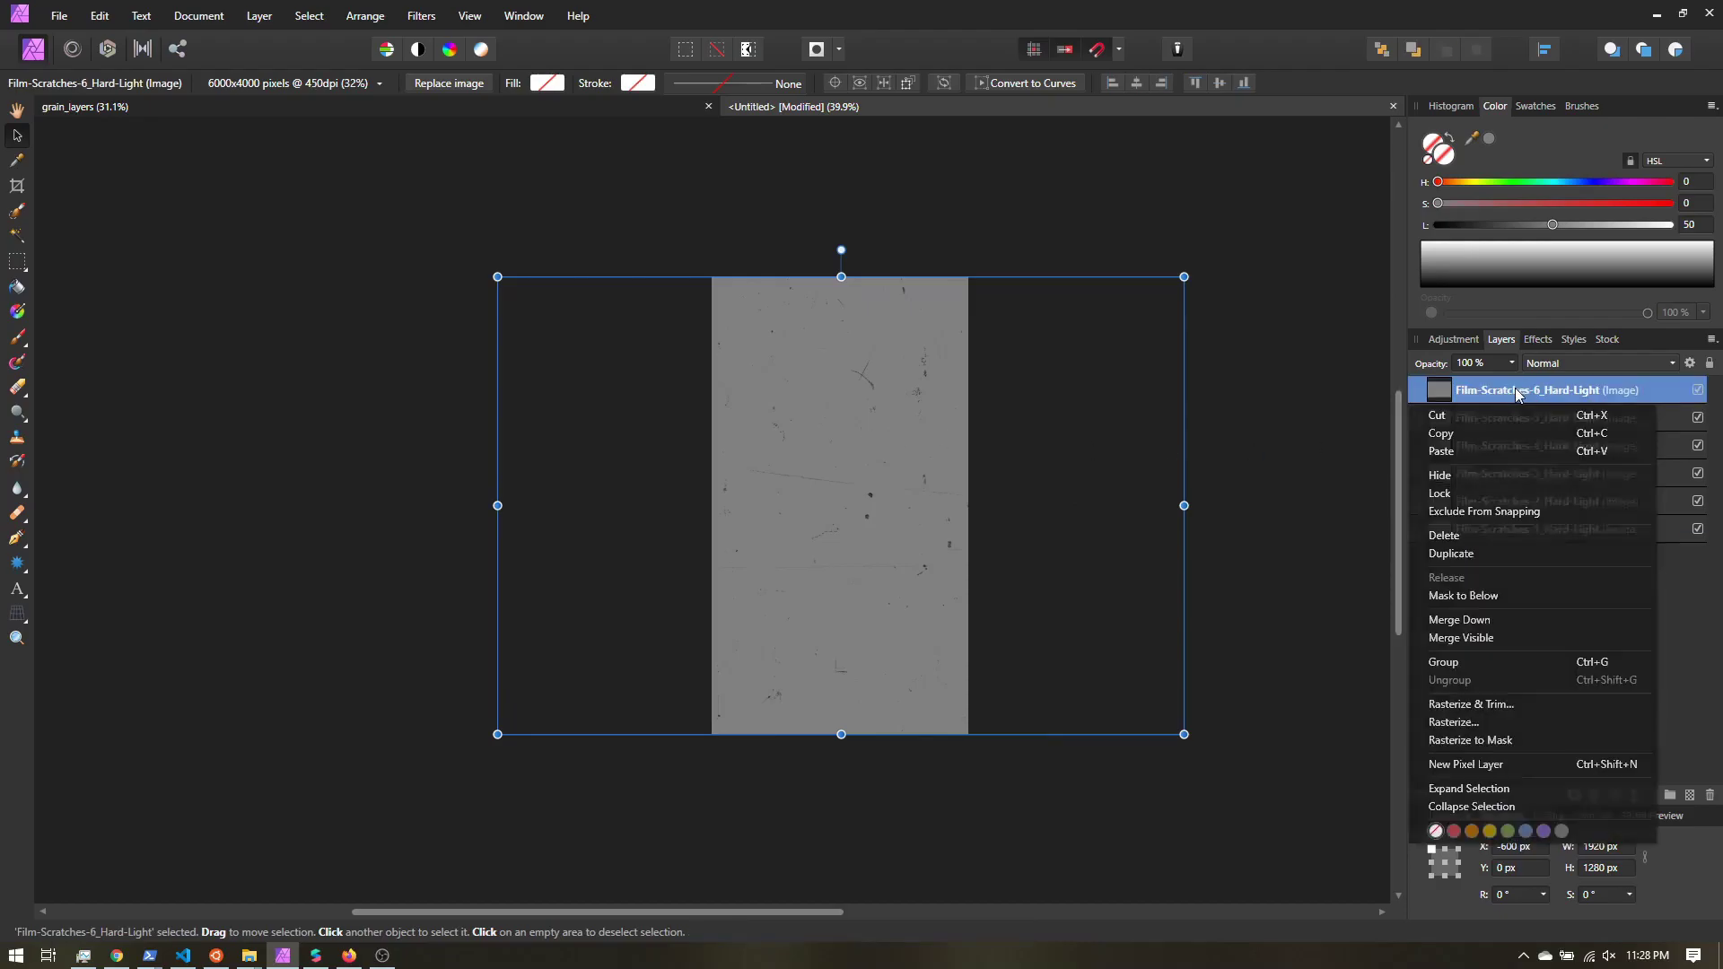
left_click(1472, 553)
left_click_drag(899, 499, 1096, 511)
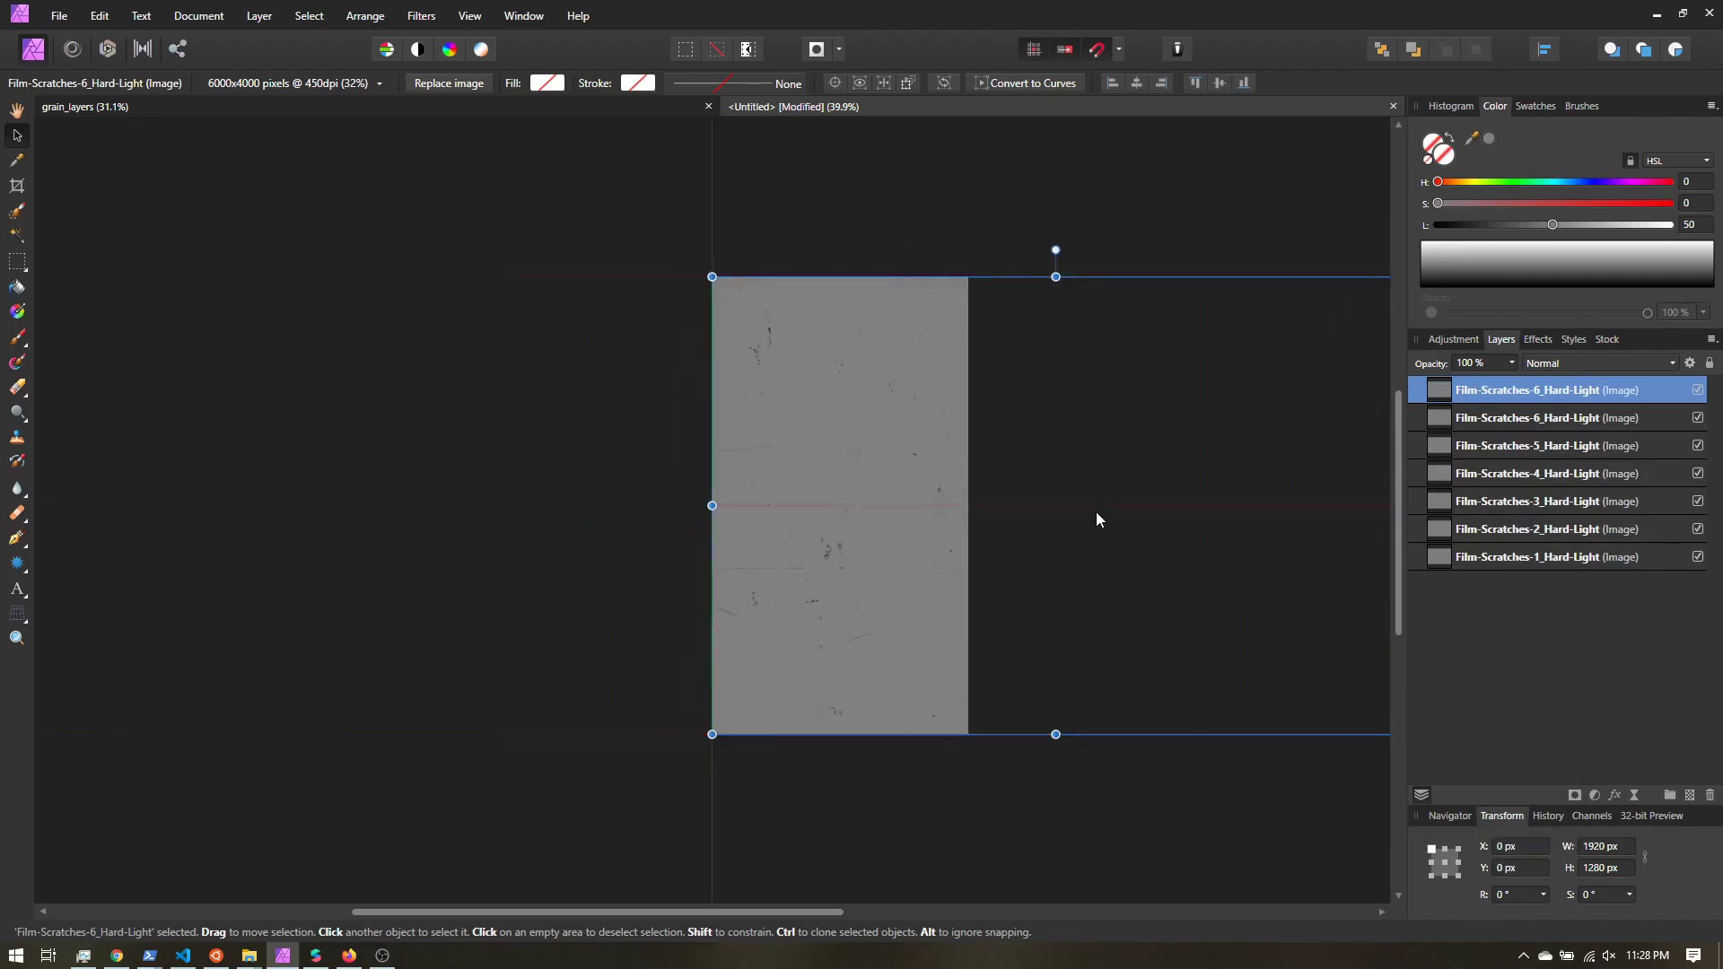
Duplicate the shifted Film-Scratches-6 copy and move the new one to X -1200 px, aligned with the canvas's right edge
right_click(1598, 394)
left_click(1504, 551)
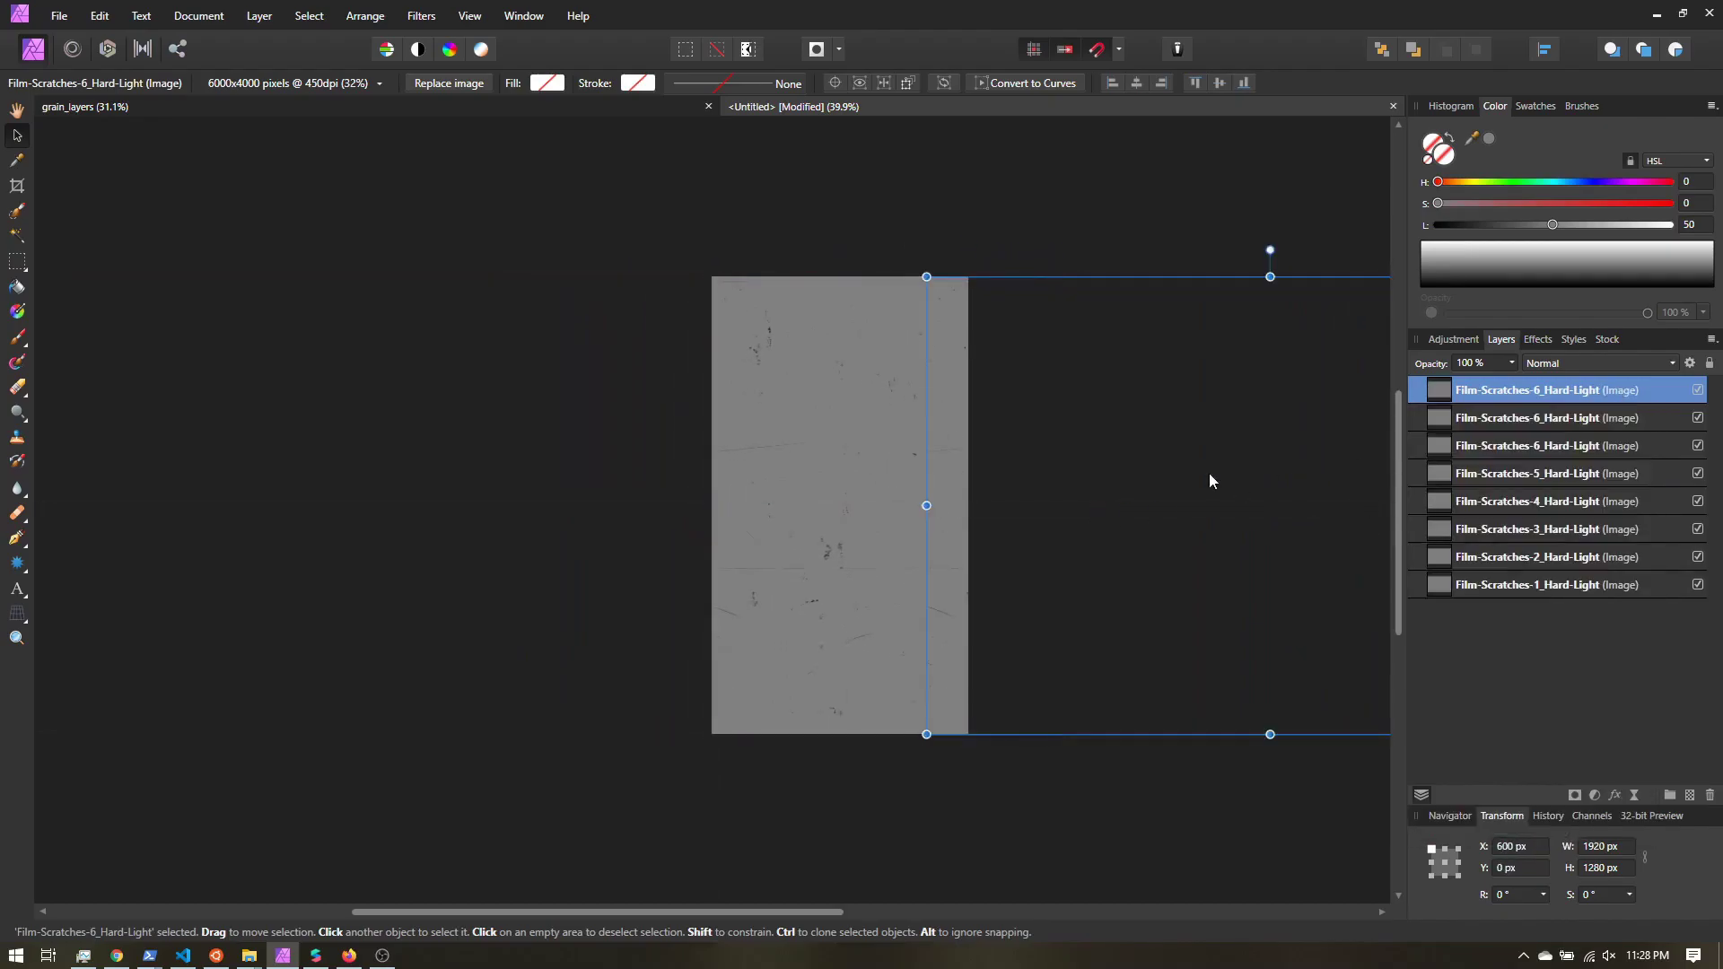
left_click_drag(1210, 475, 612, 456)
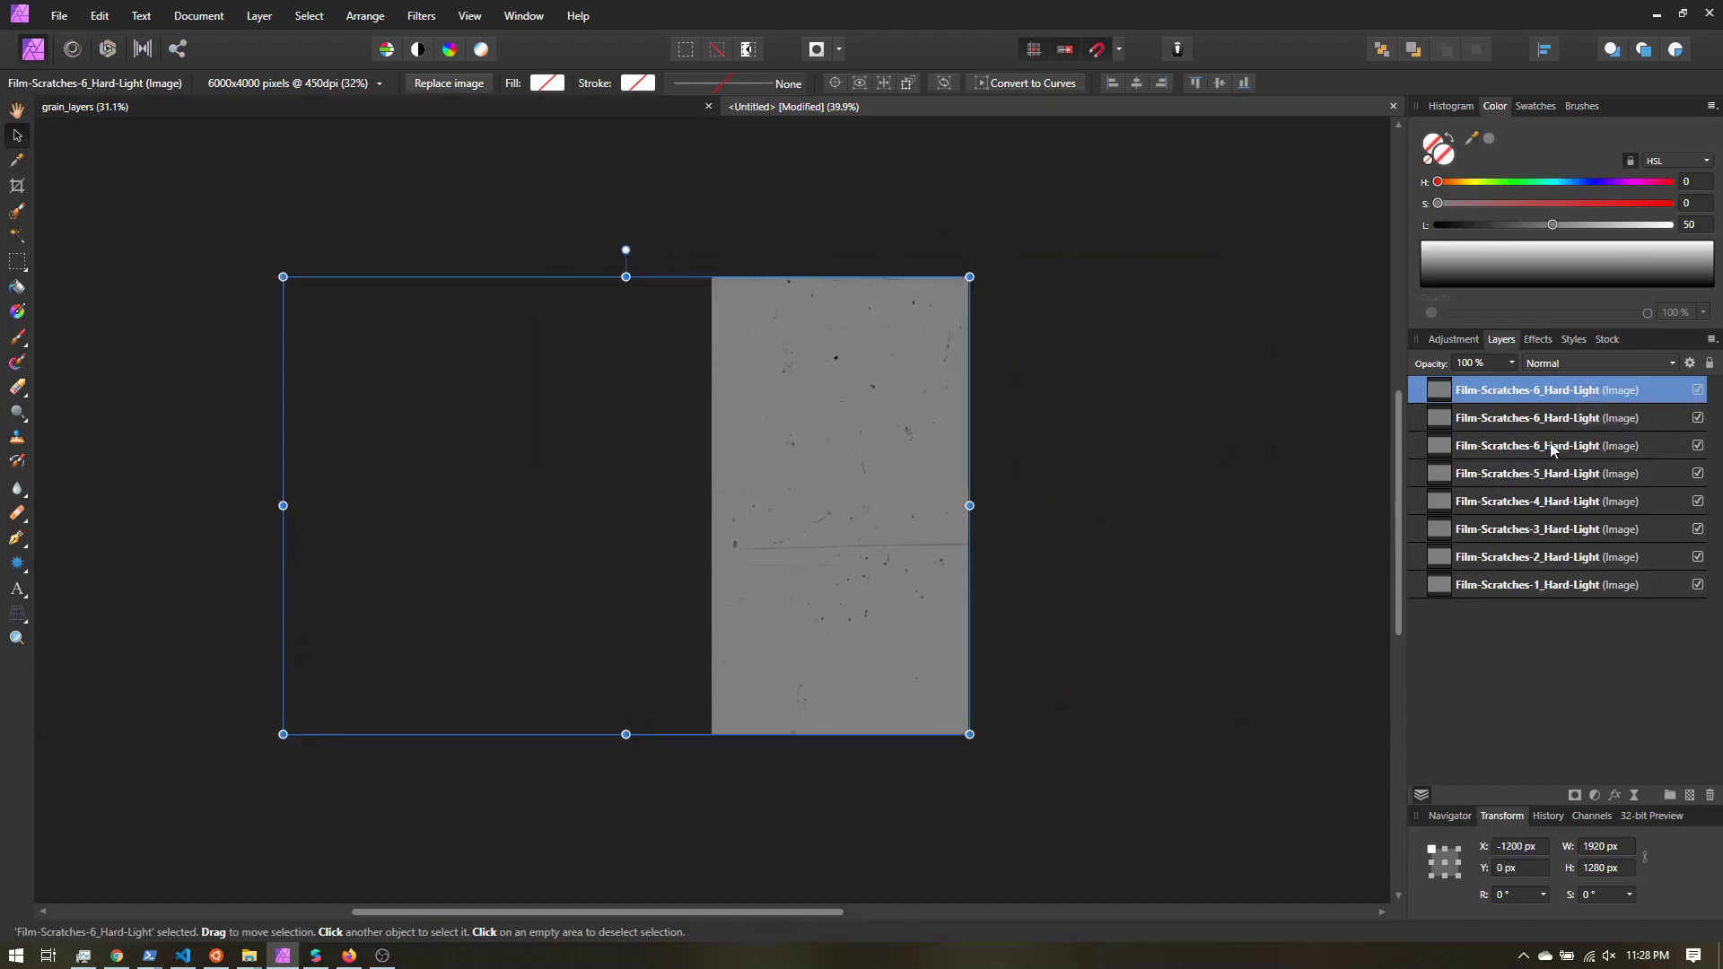
left_click(1519, 447)
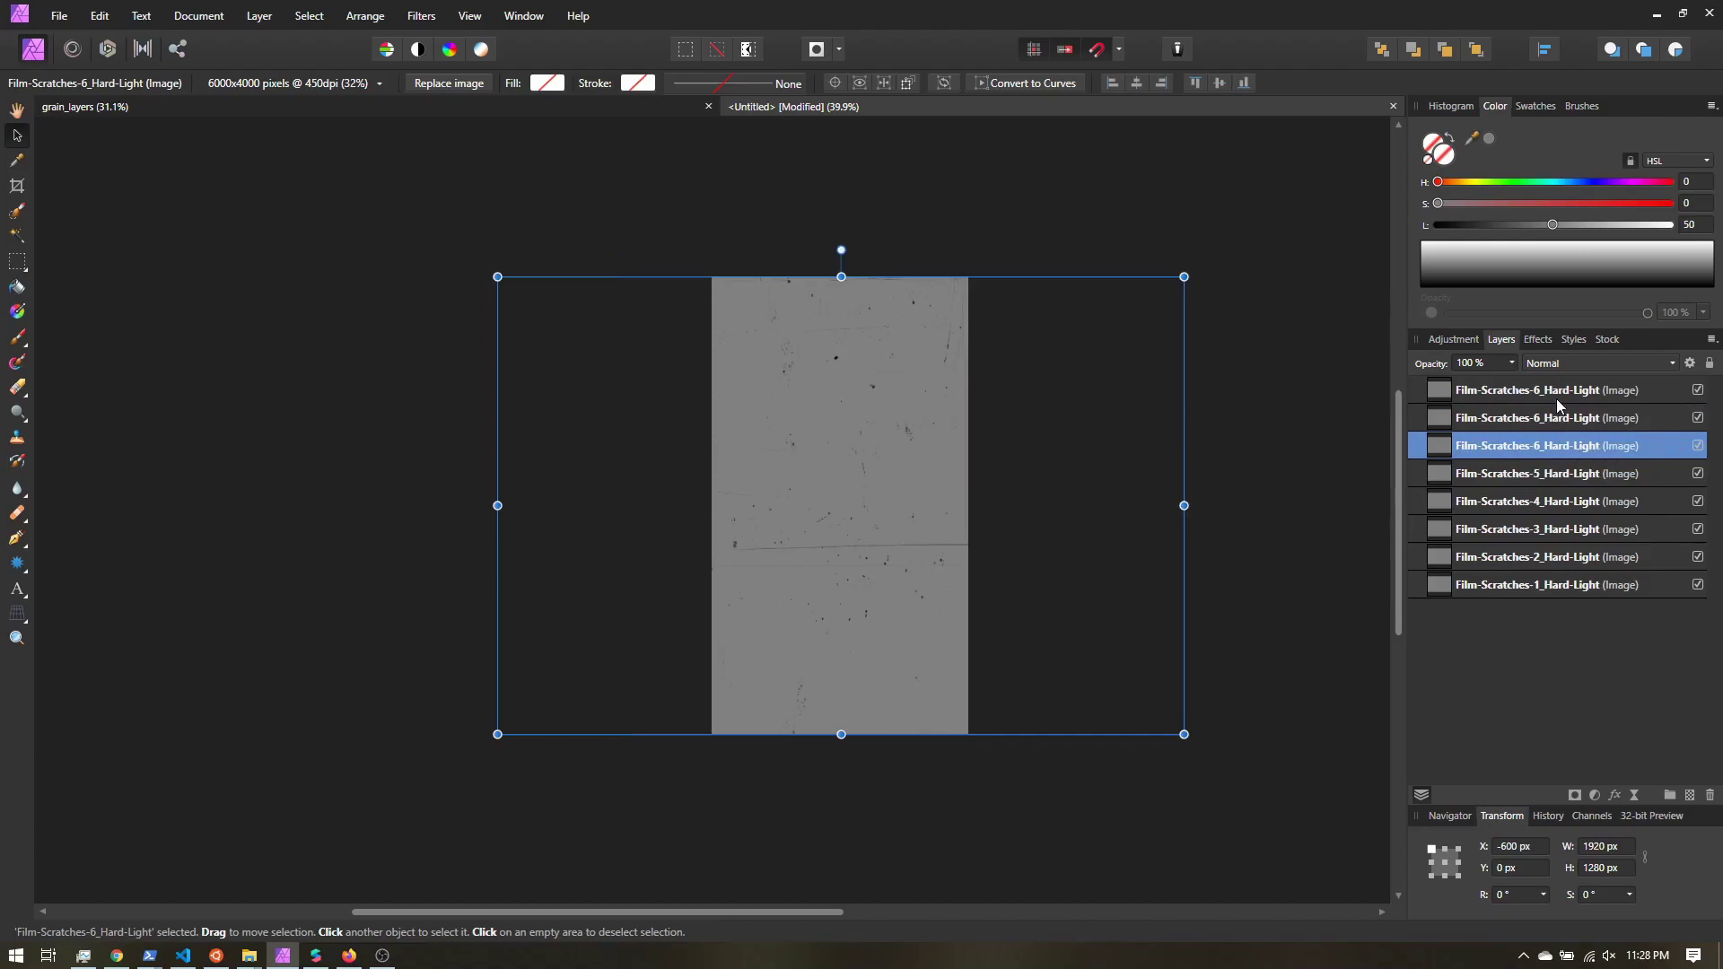
left_click(1698, 392)
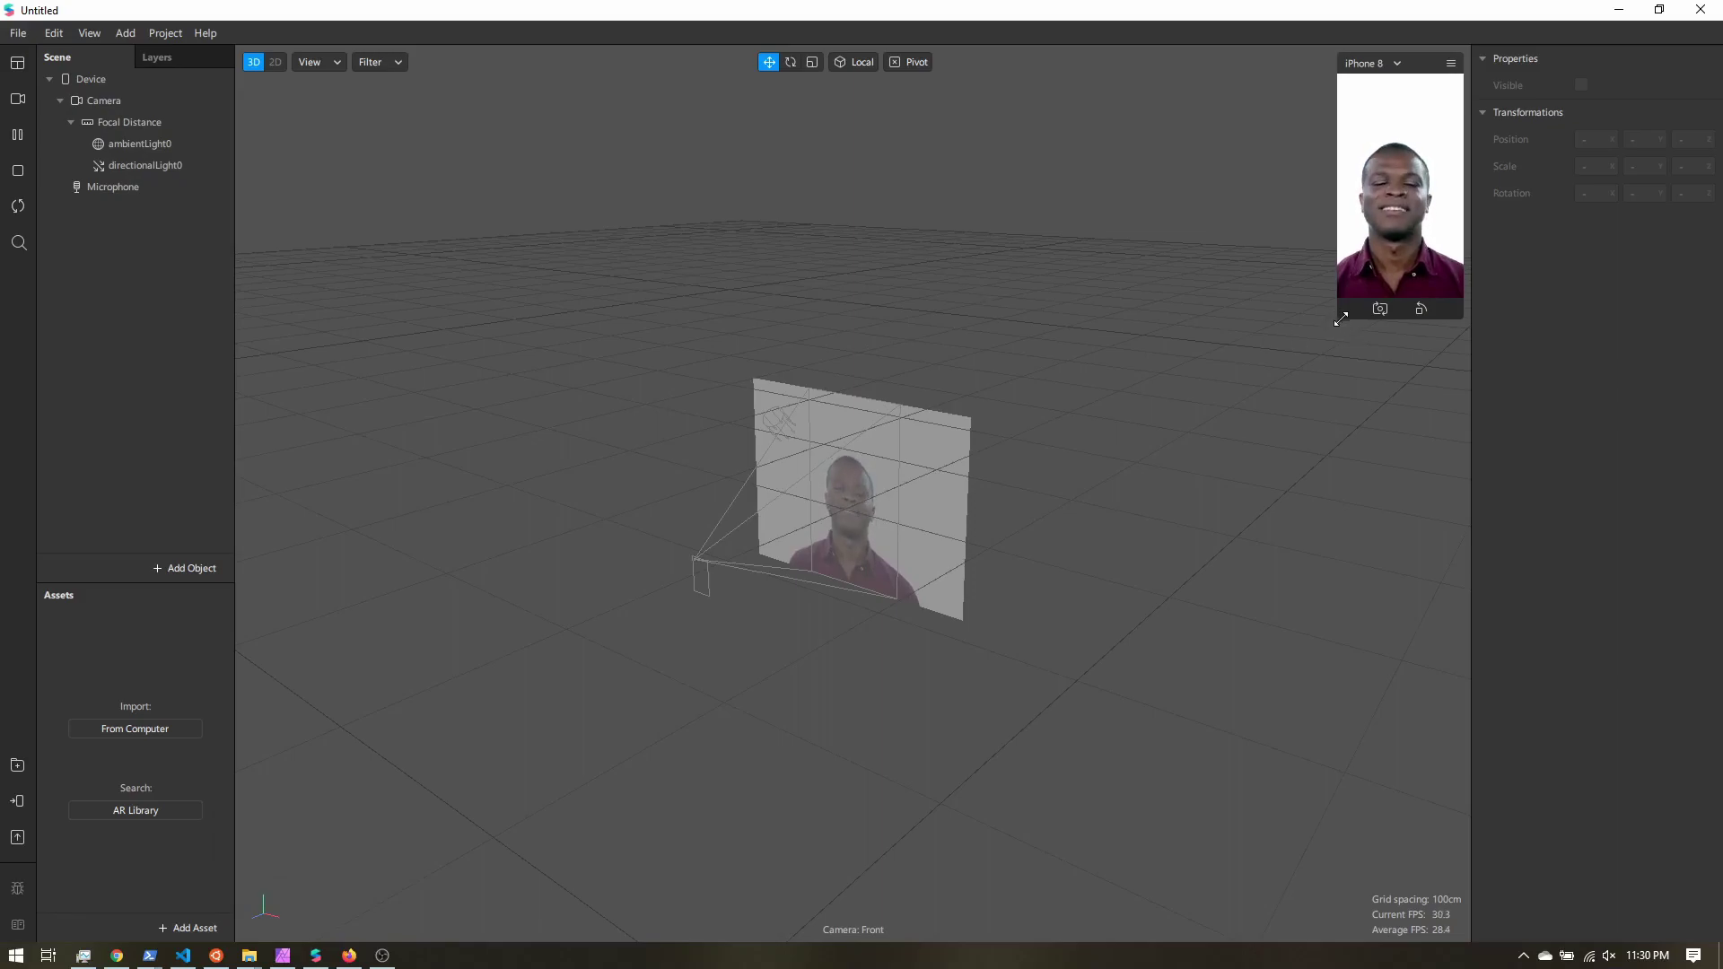
Enlarge the device preview and add an animation sequence asset named "grain"
left_click_drag(1337, 314, 1168, 619)
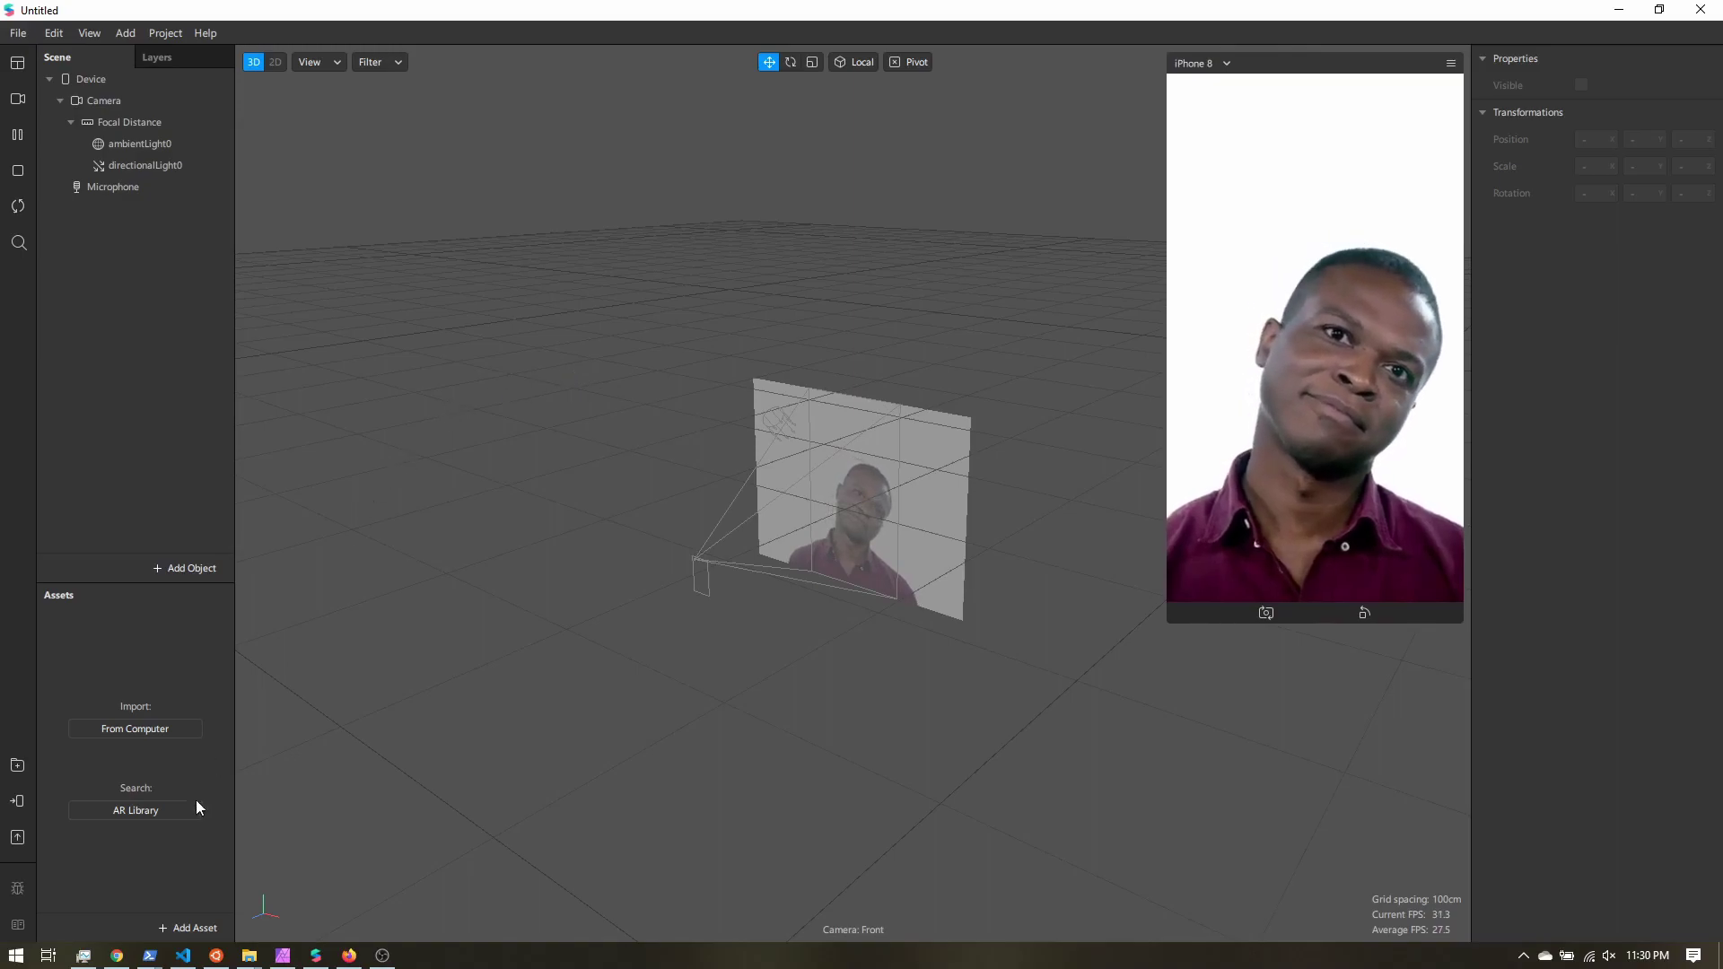
left_click(194, 930)
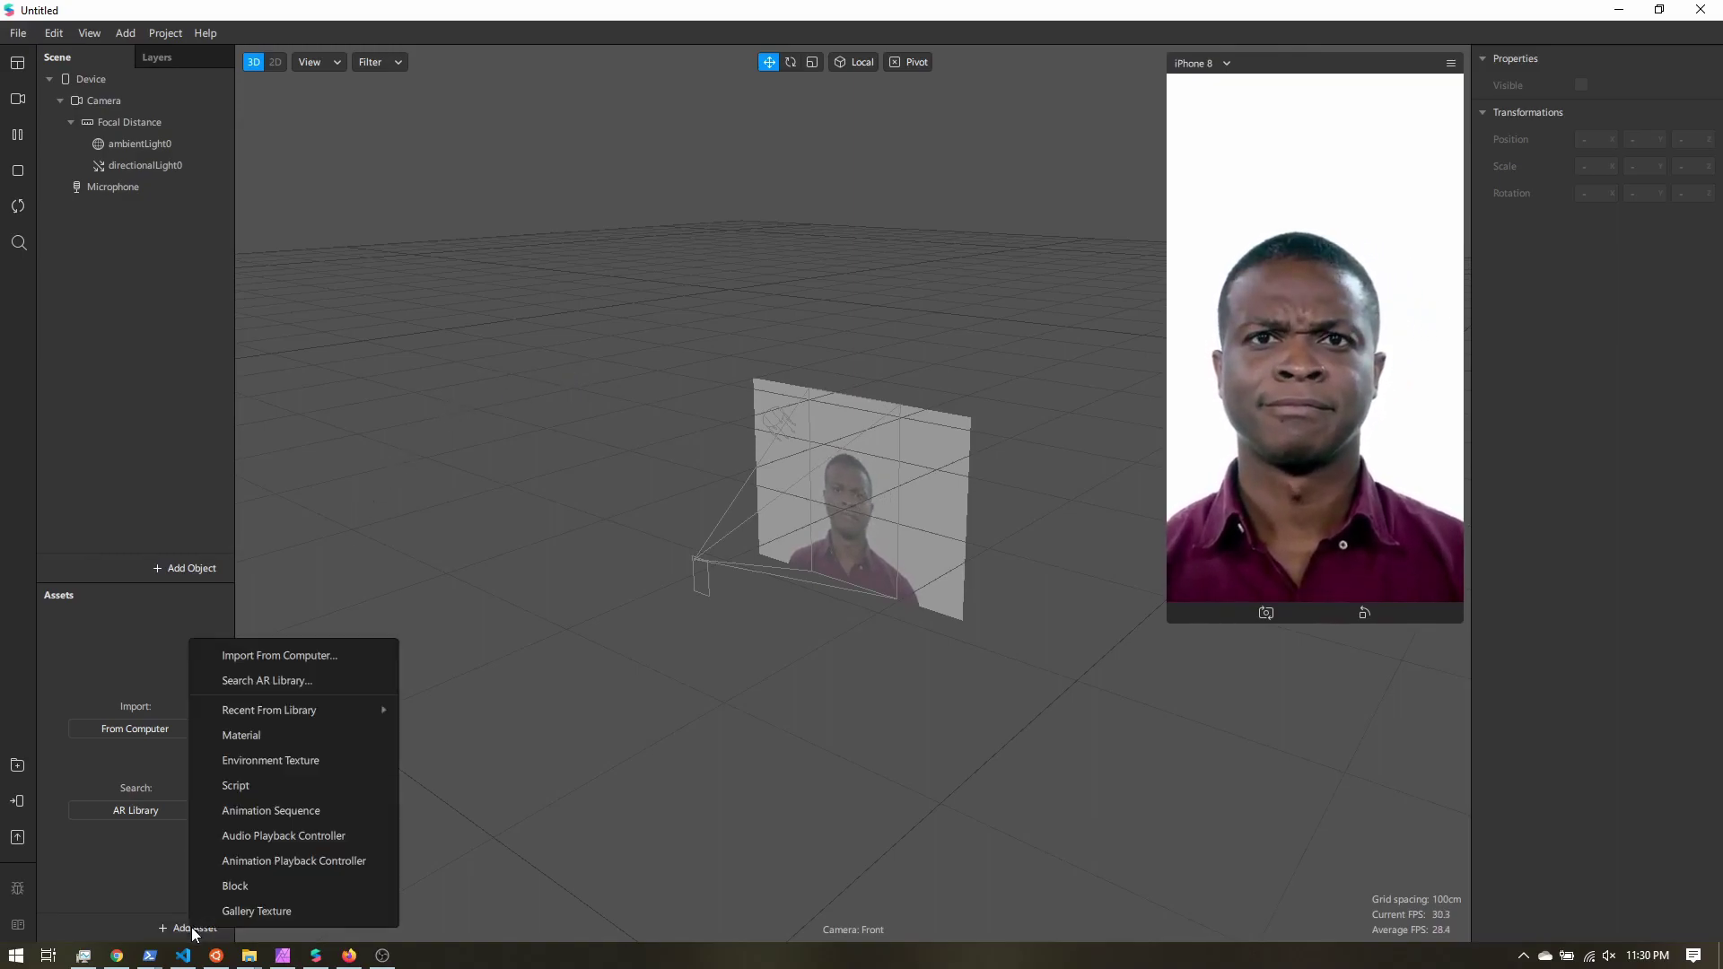
left_click(273, 810)
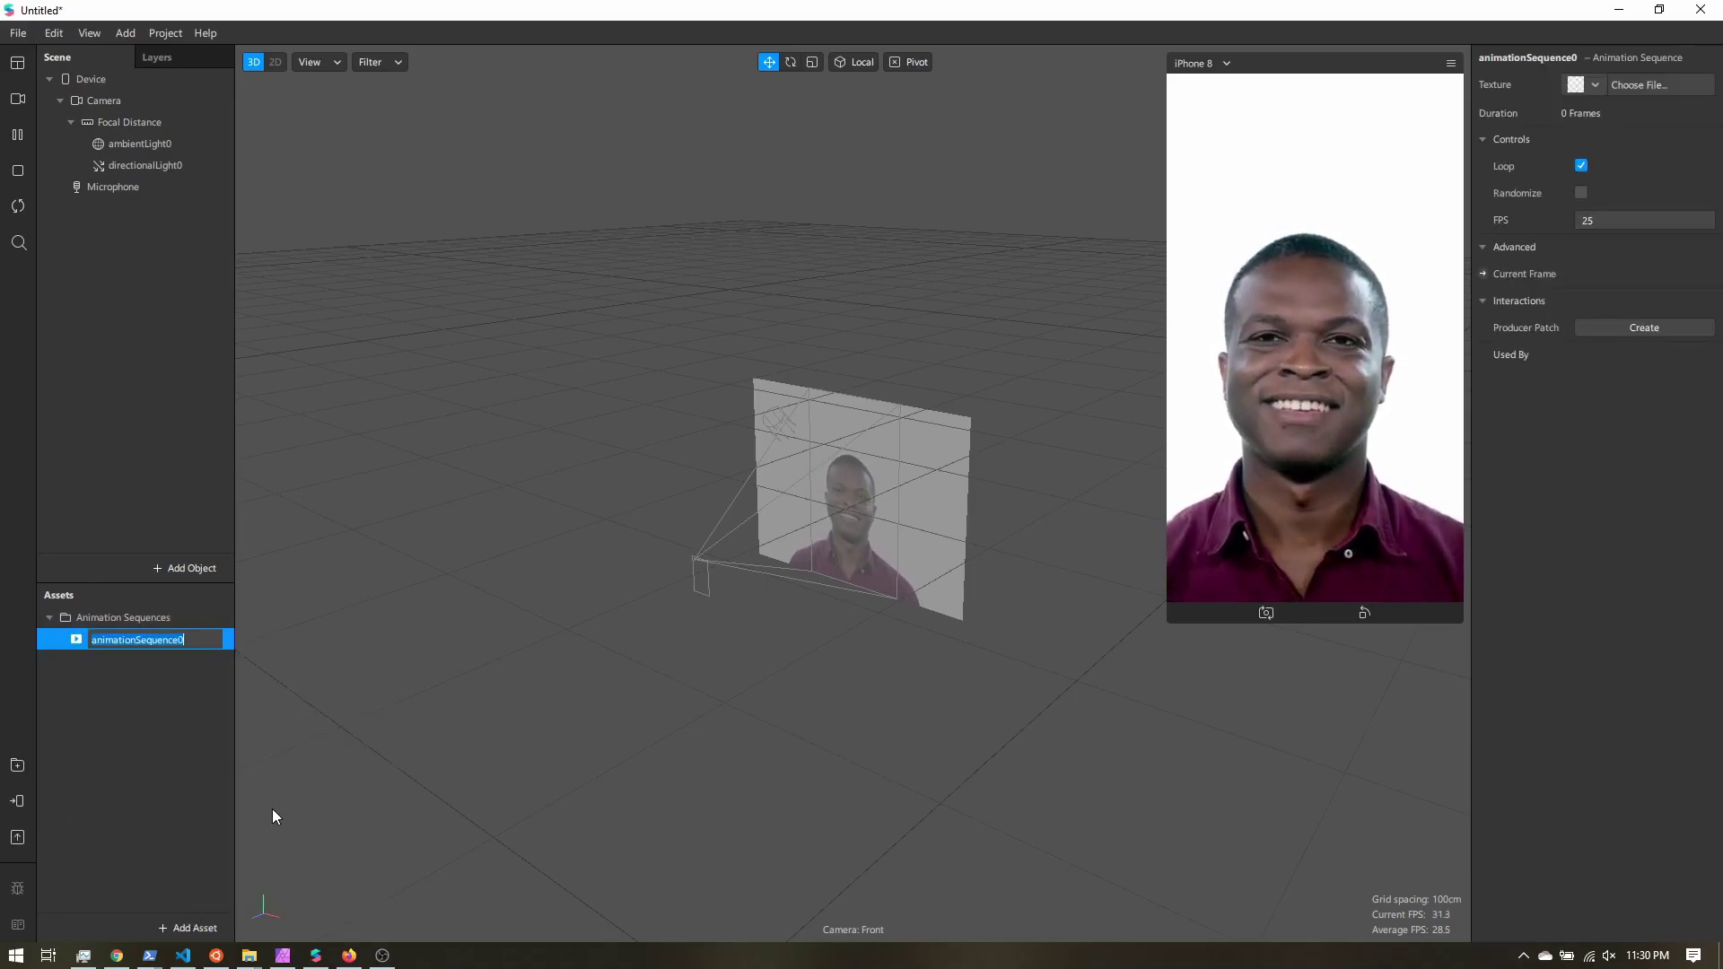
type("grai")
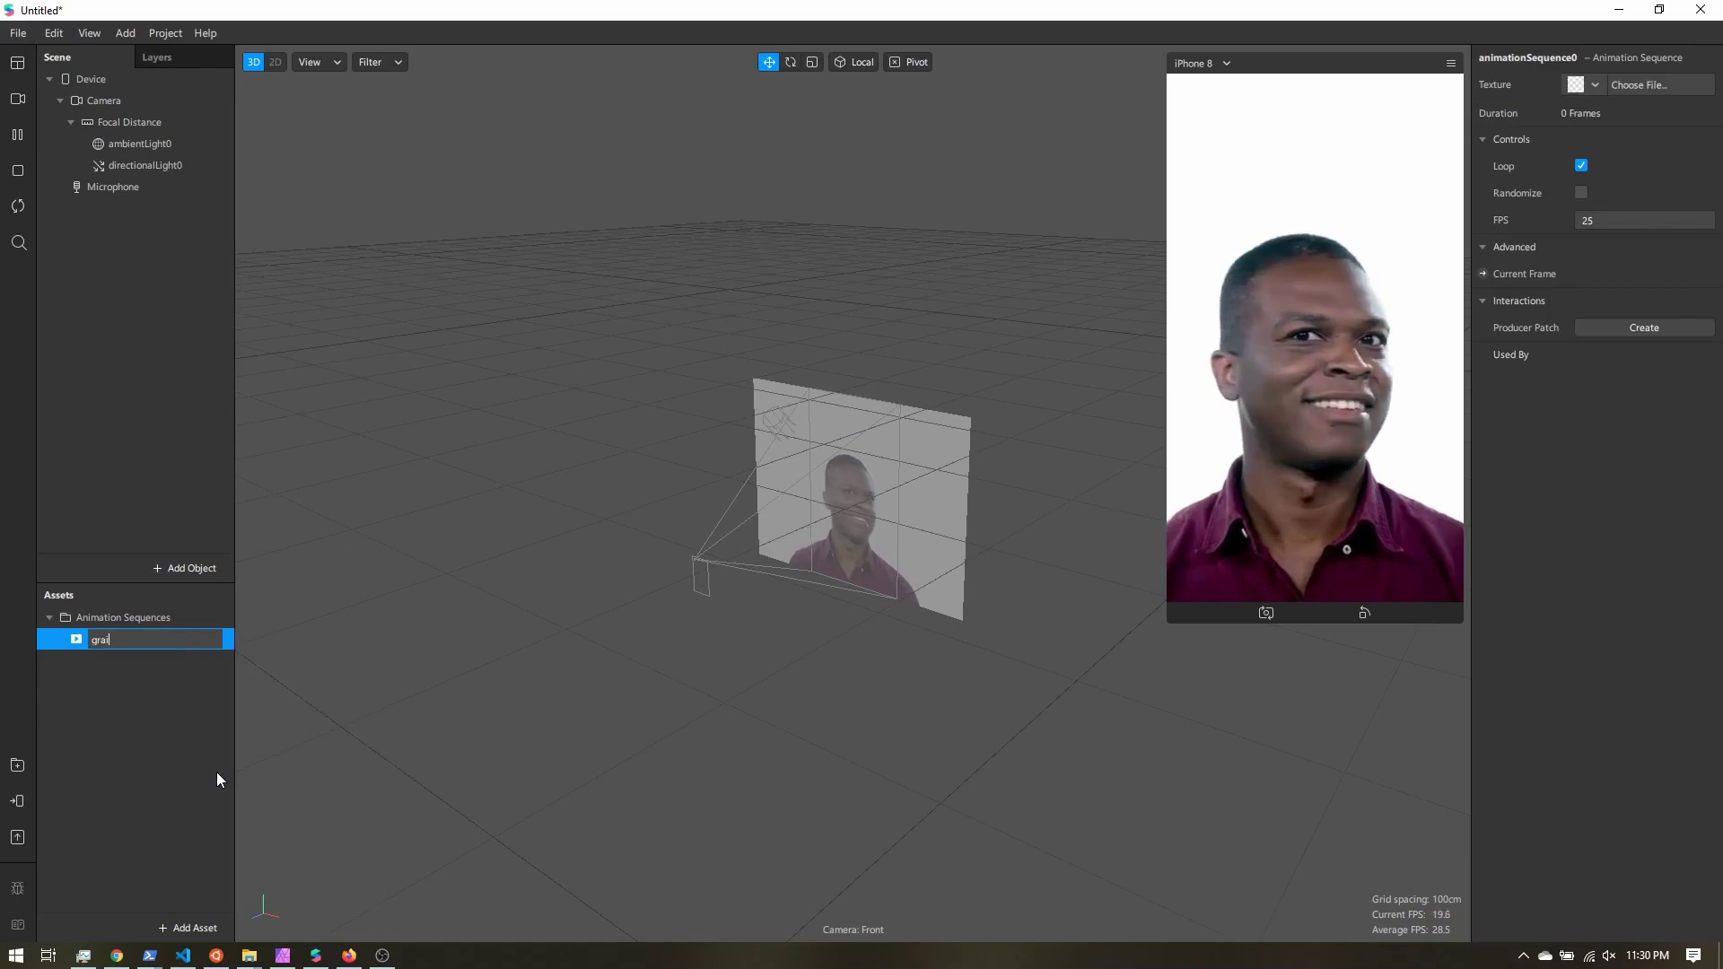
type("n")
key("Return")
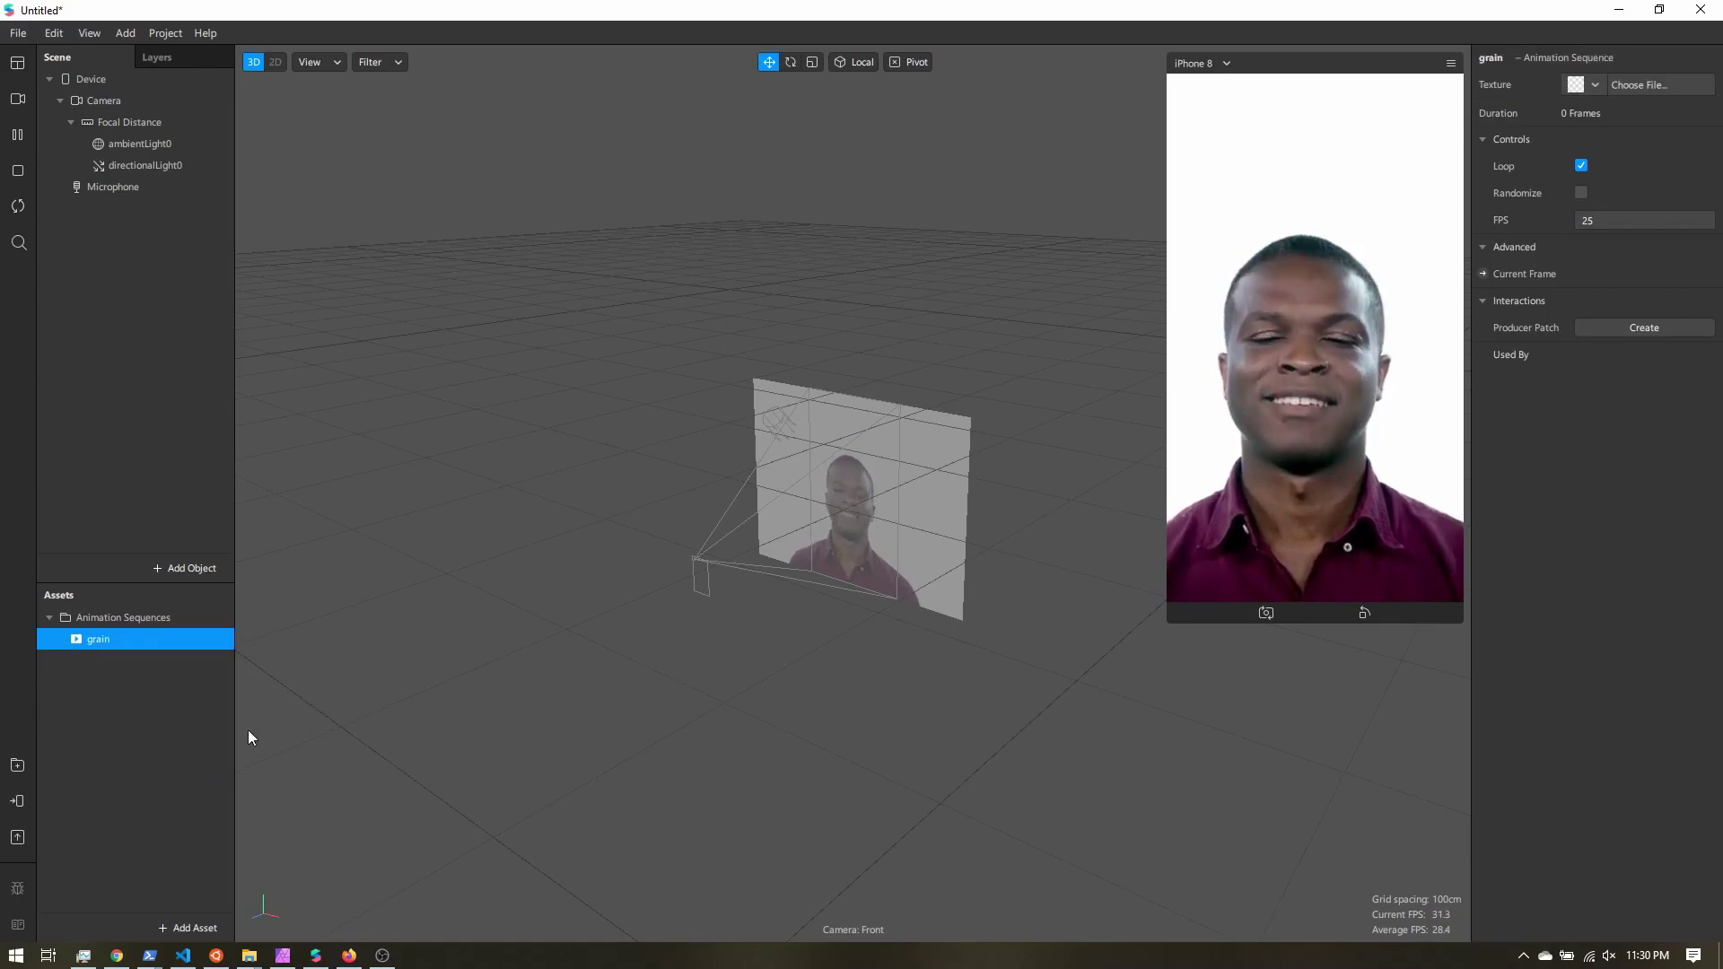
Load all Film-Scratches images from the frames folder as the grain sequence's texture
left_click(1652, 85)
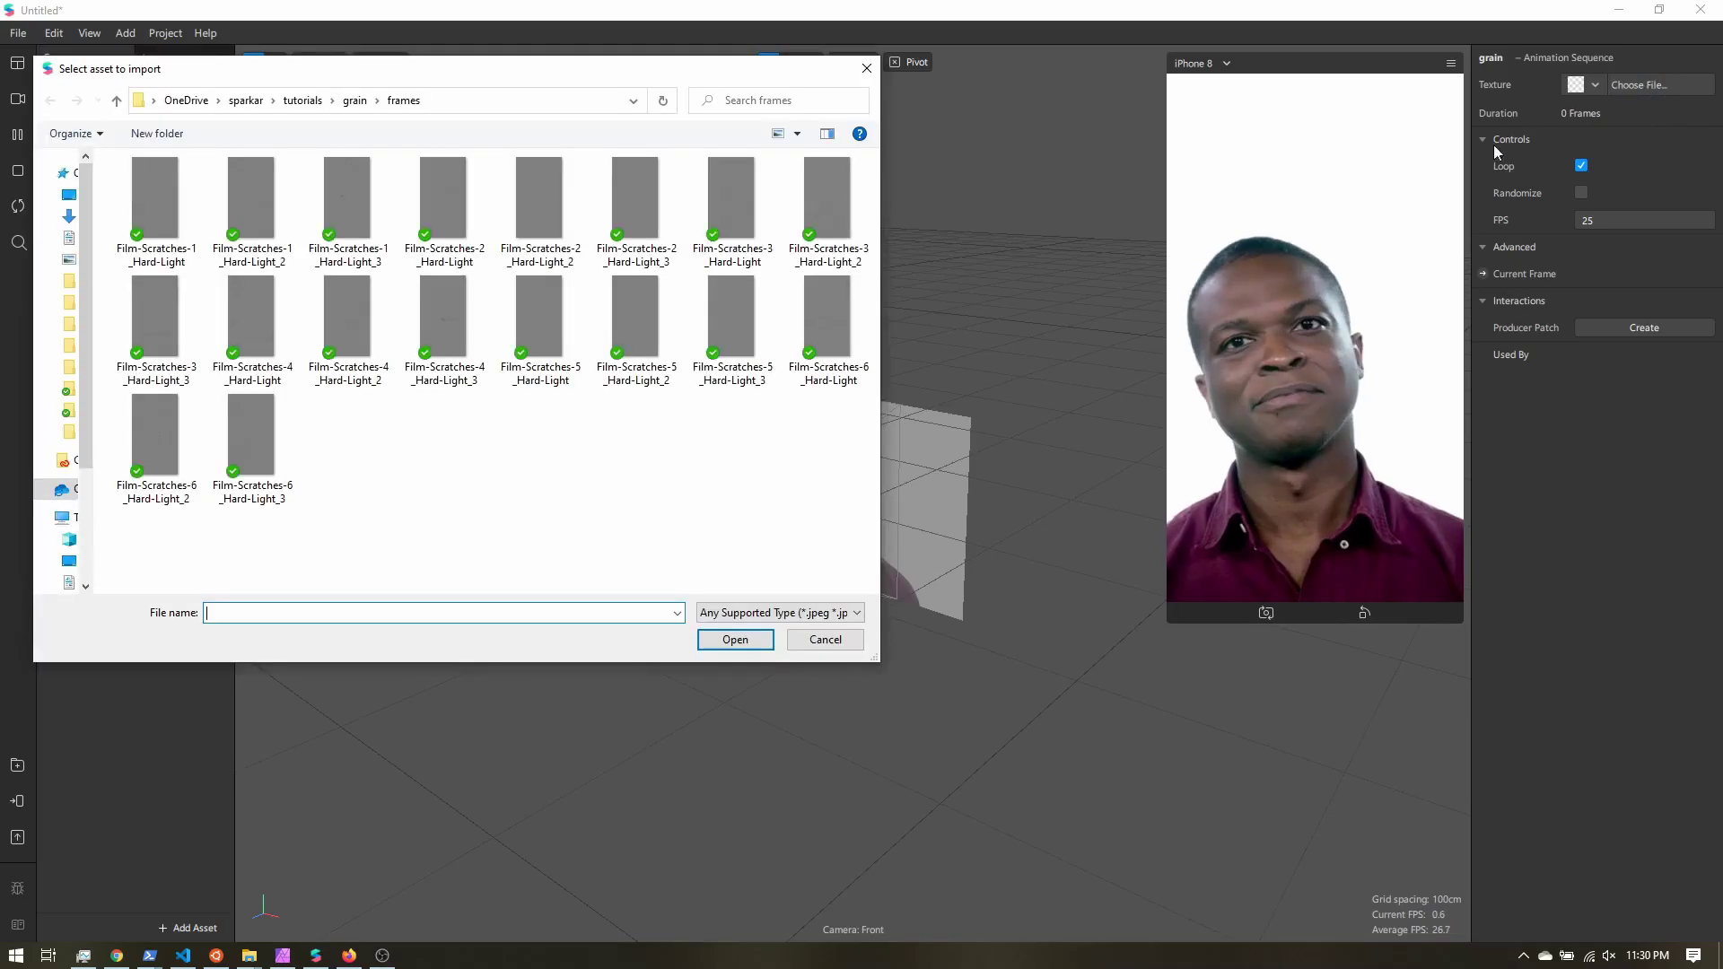
left_click(176, 169)
left_click(233, 412, "shift")
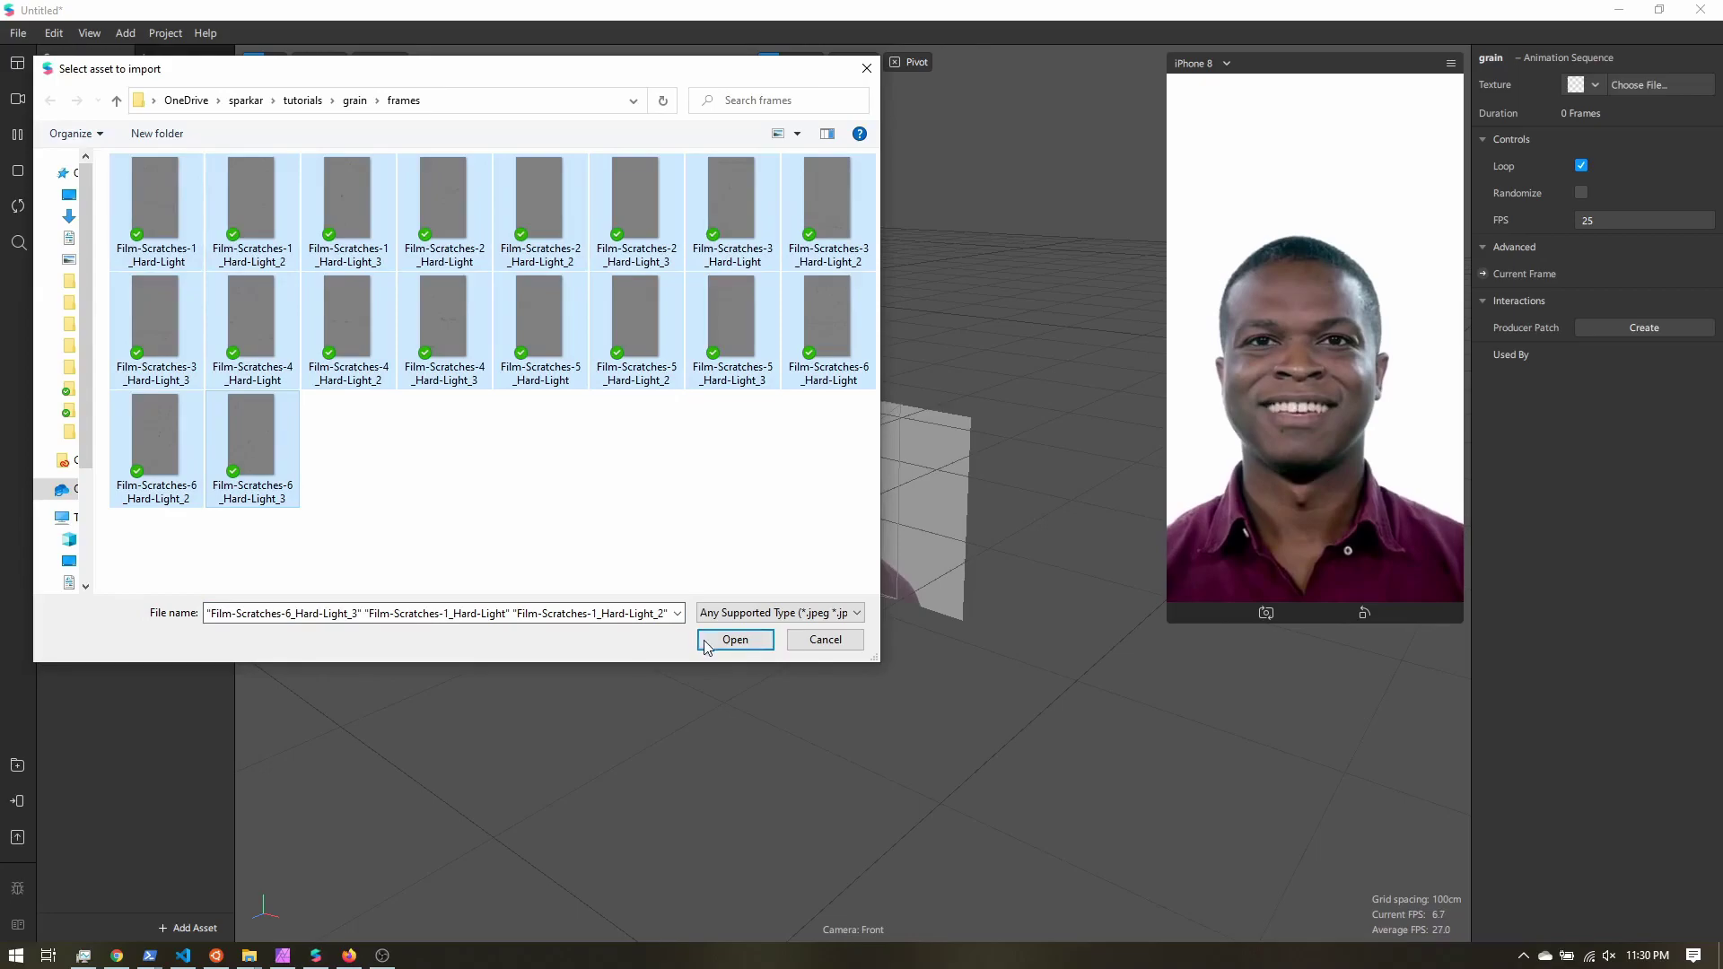
left_click(734, 639)
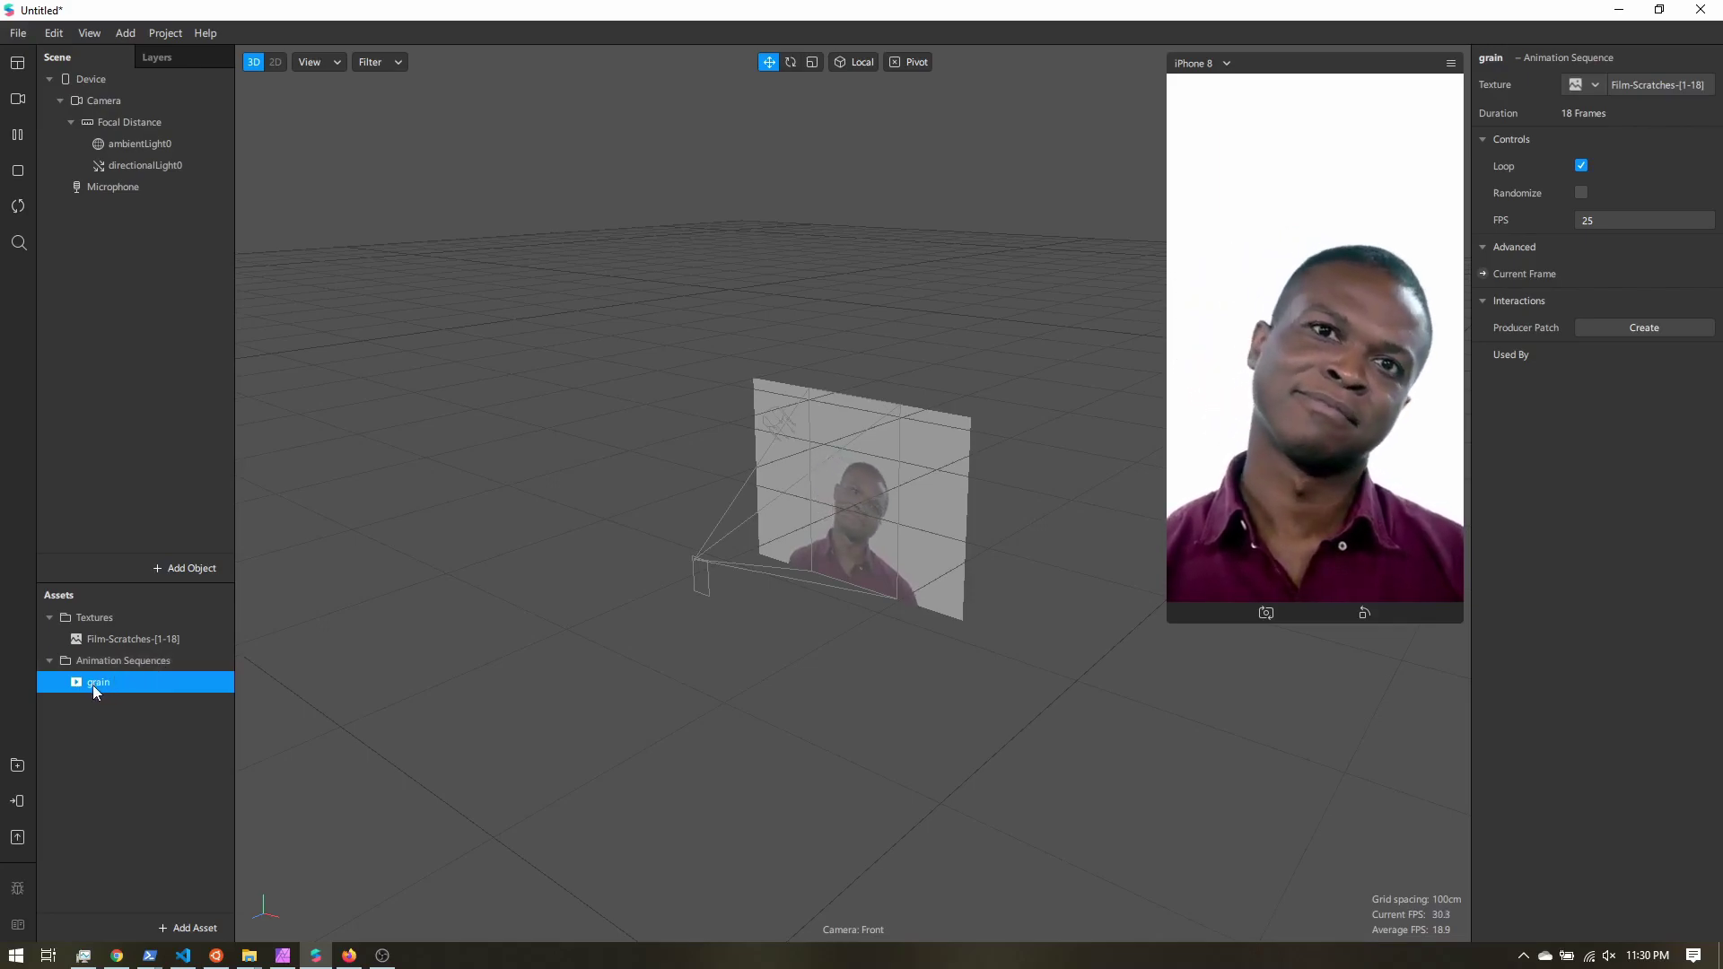
Inspect the properties of the imported Film-Scratches texture and of the grain animation sequence
left_click(110, 641)
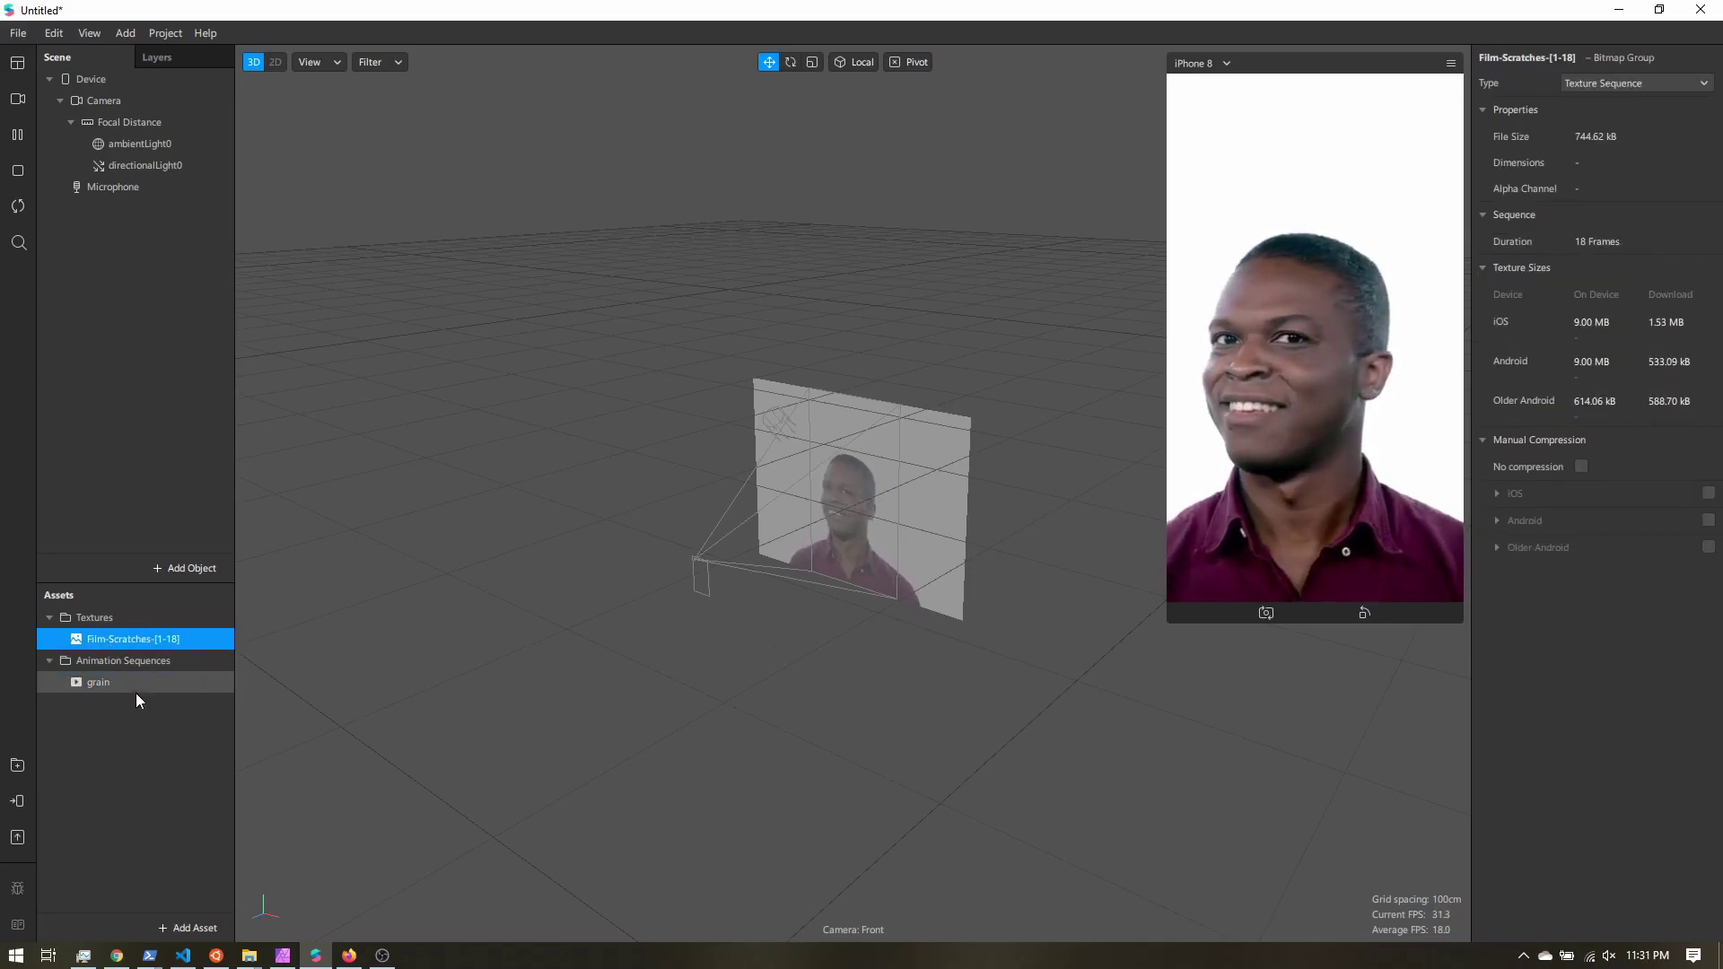
left_click(129, 738)
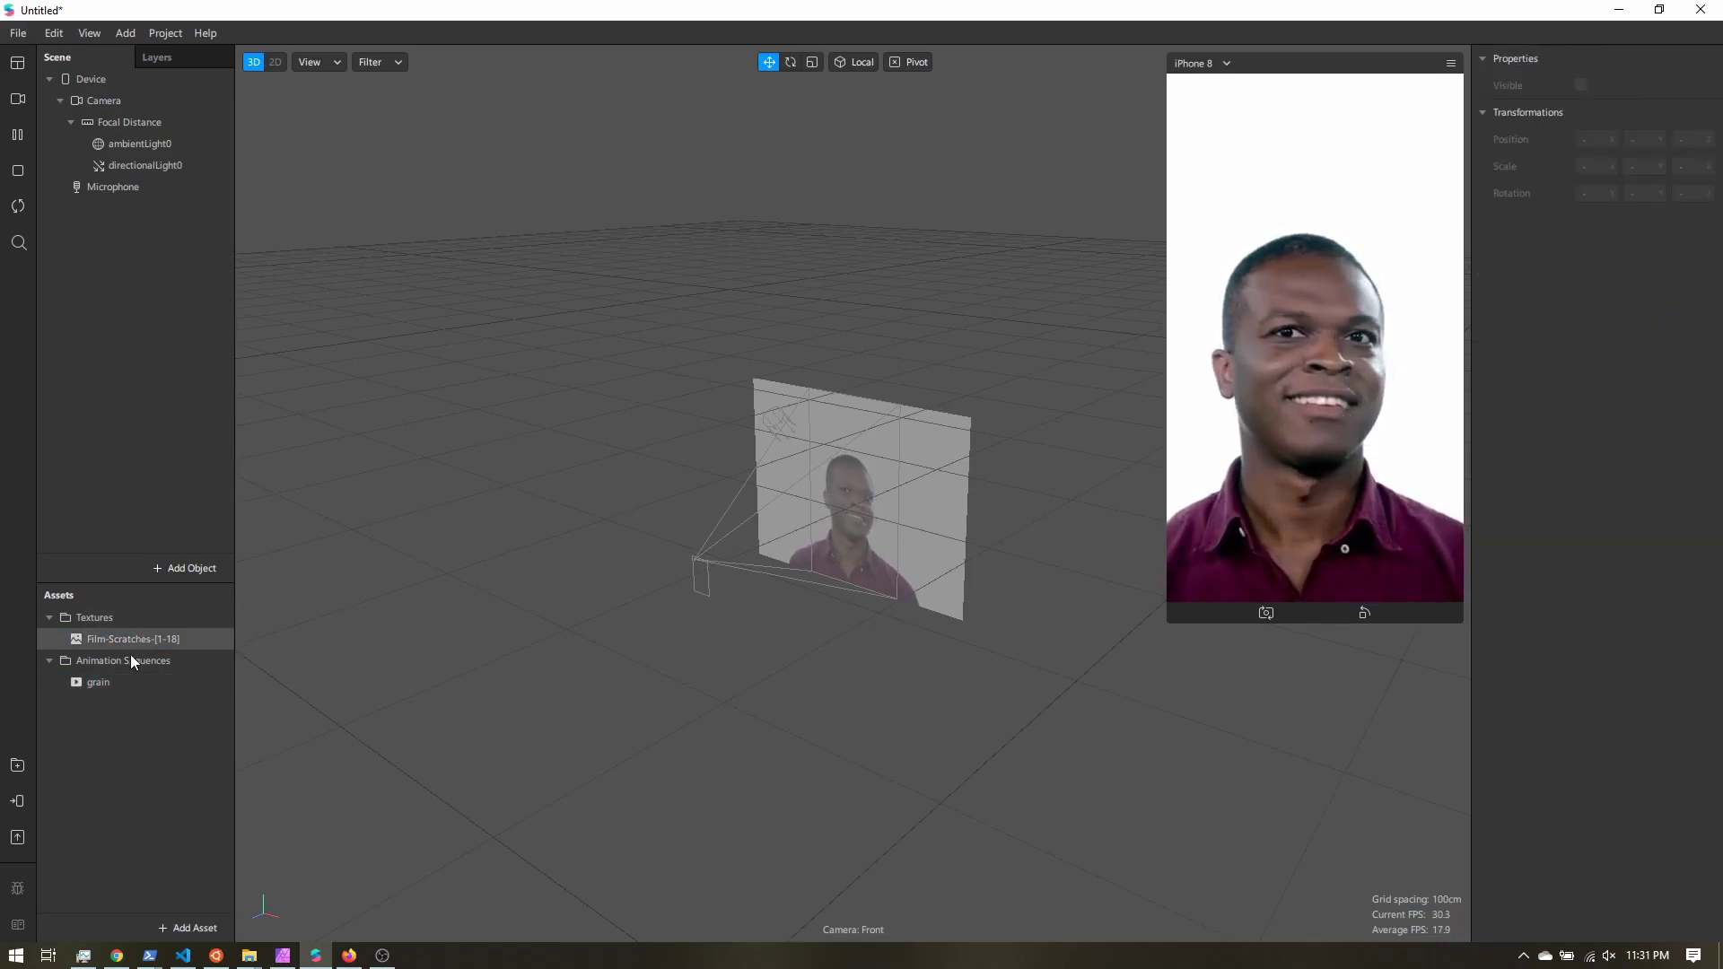
left_click(123, 683)
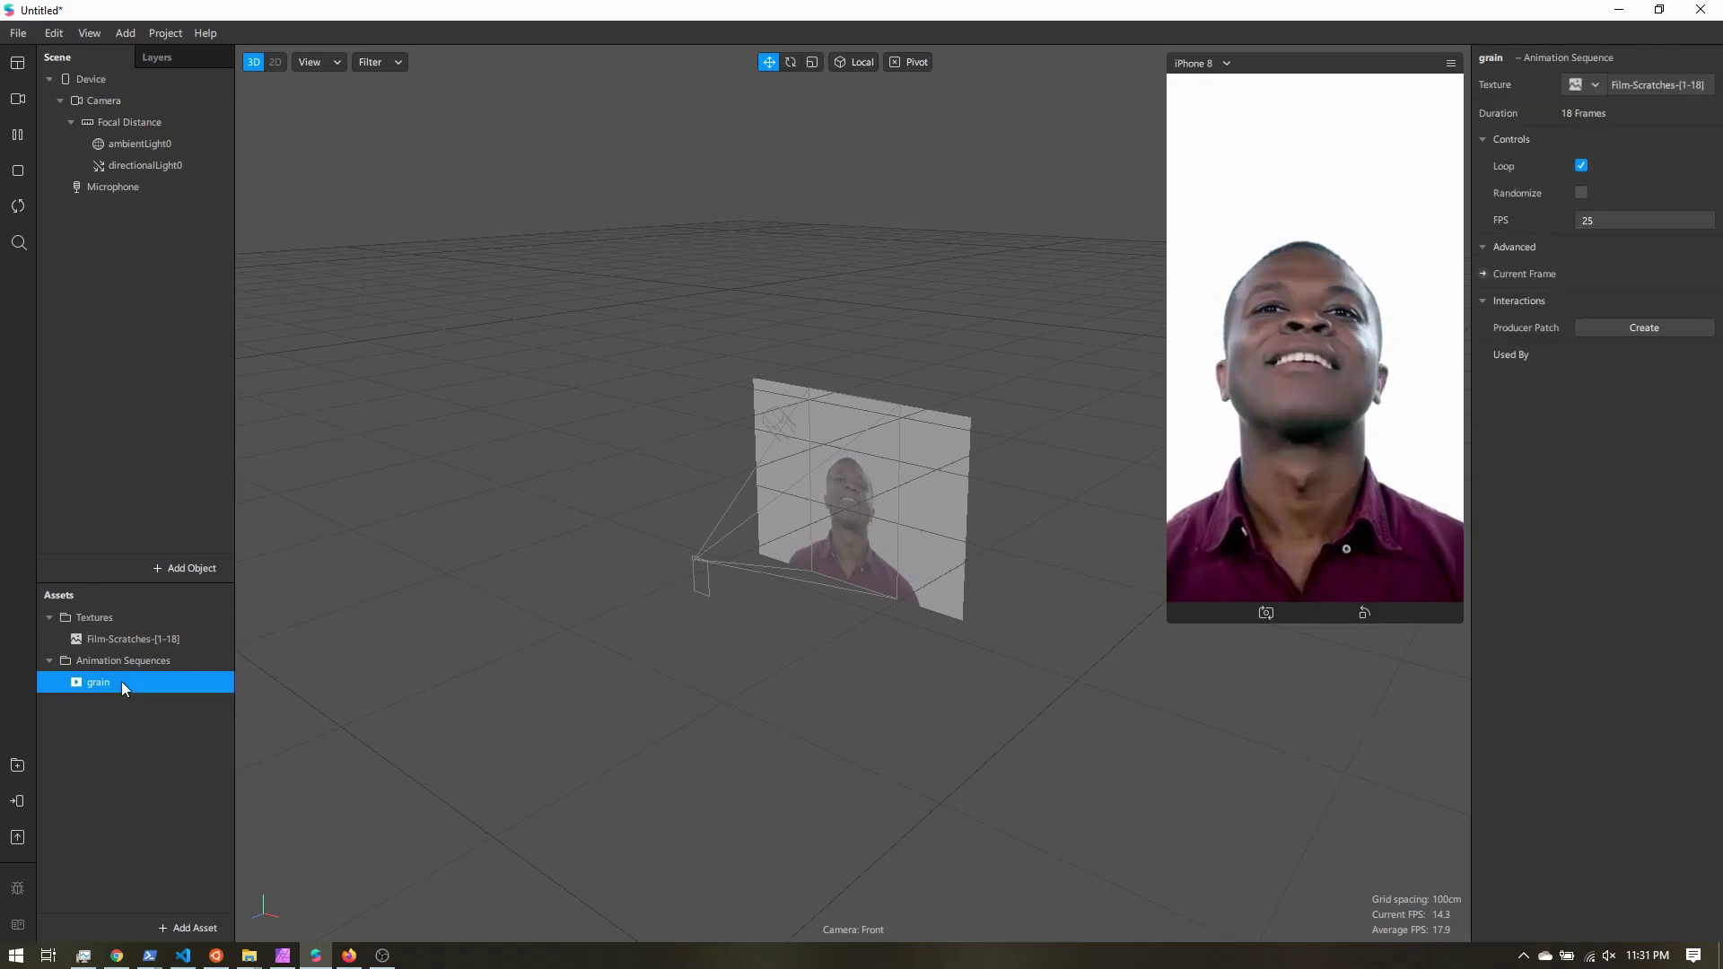
Add a canvas to the scene and place a rectangle inside it
right_click(105, 234)
mouse_move(167, 249)
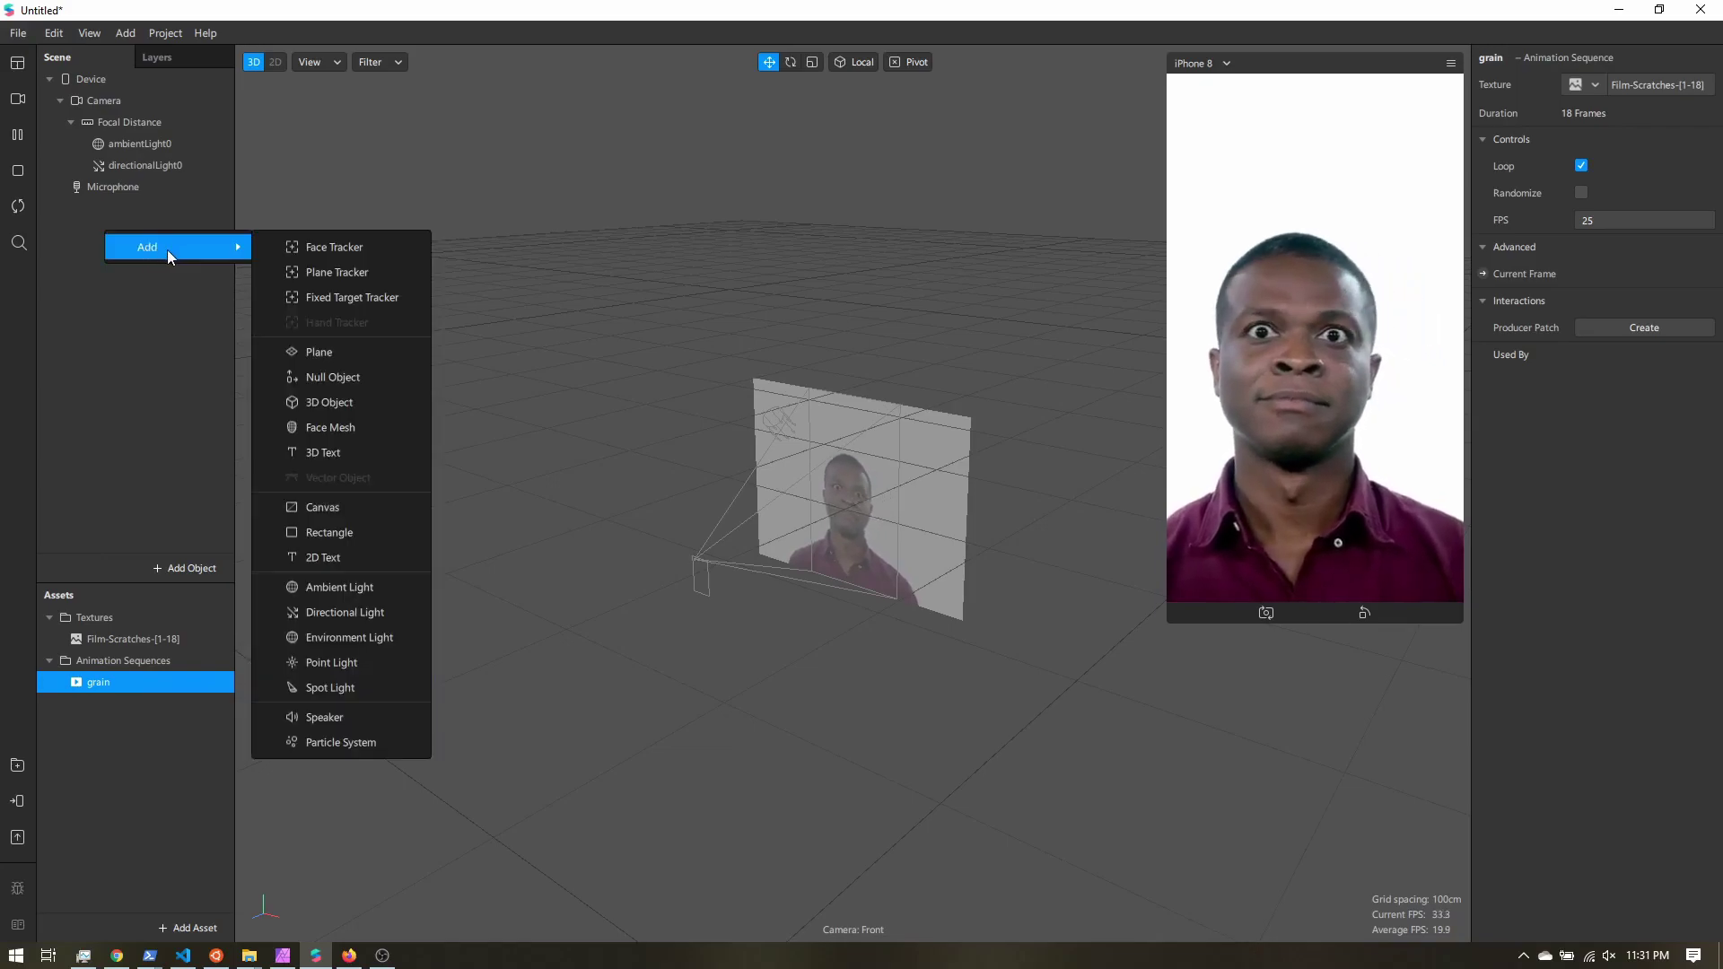
left_click(384, 506)
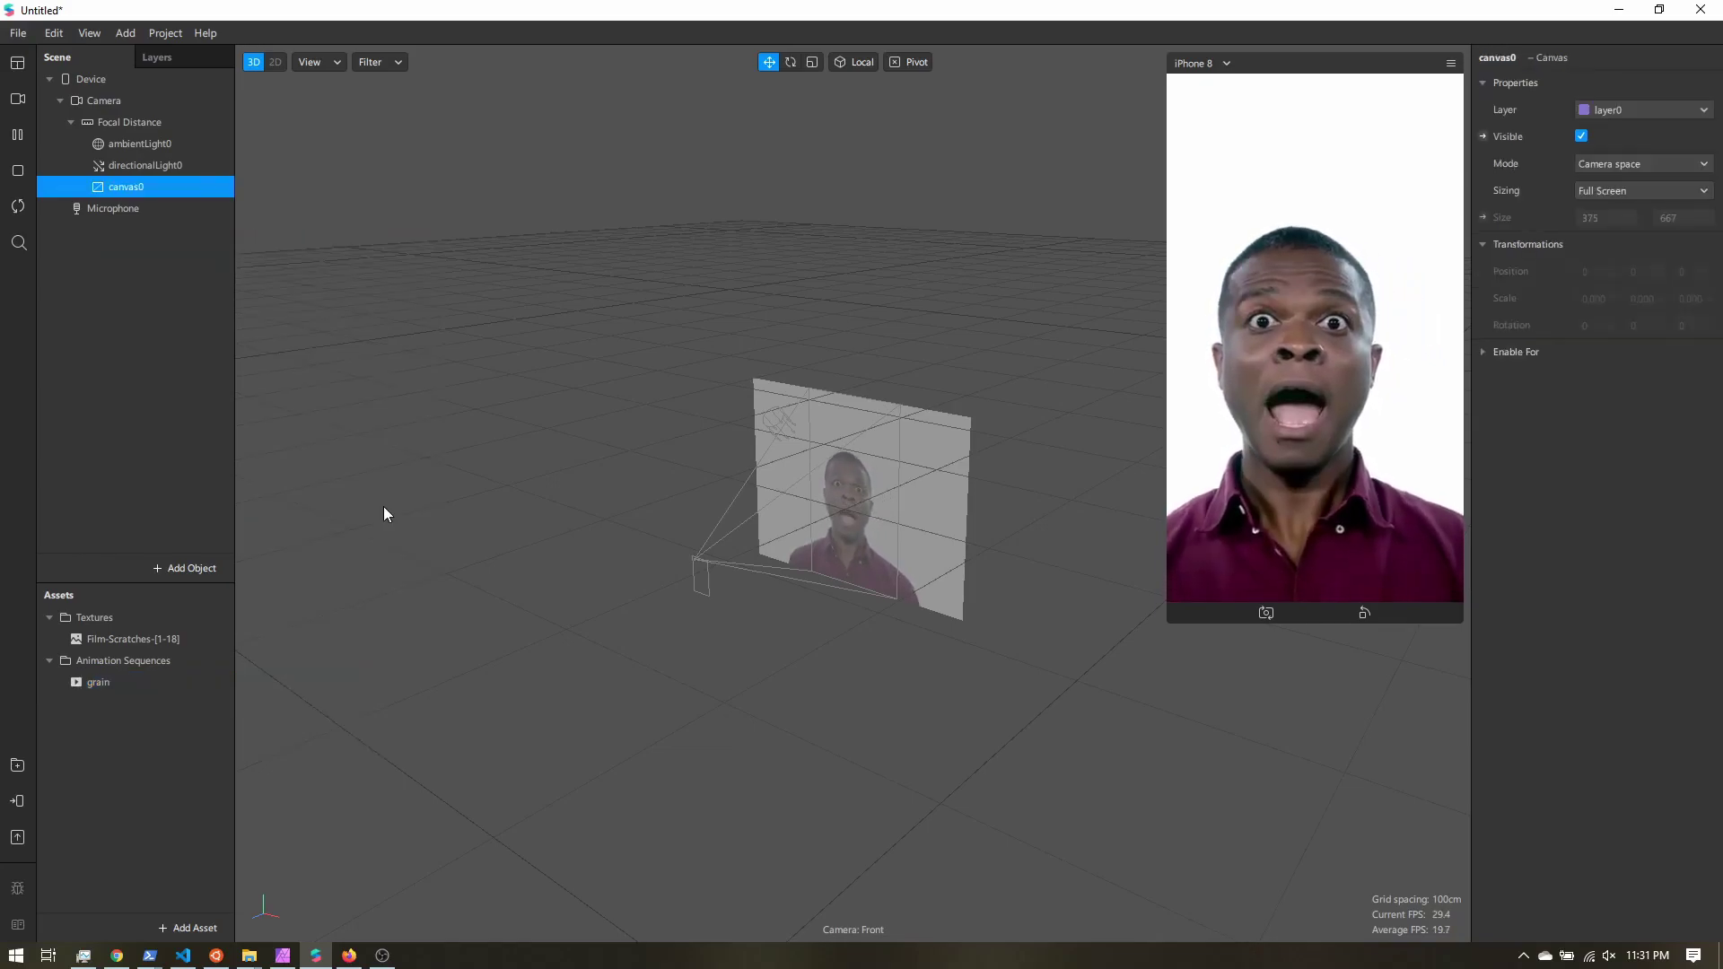
right_click(134, 187)
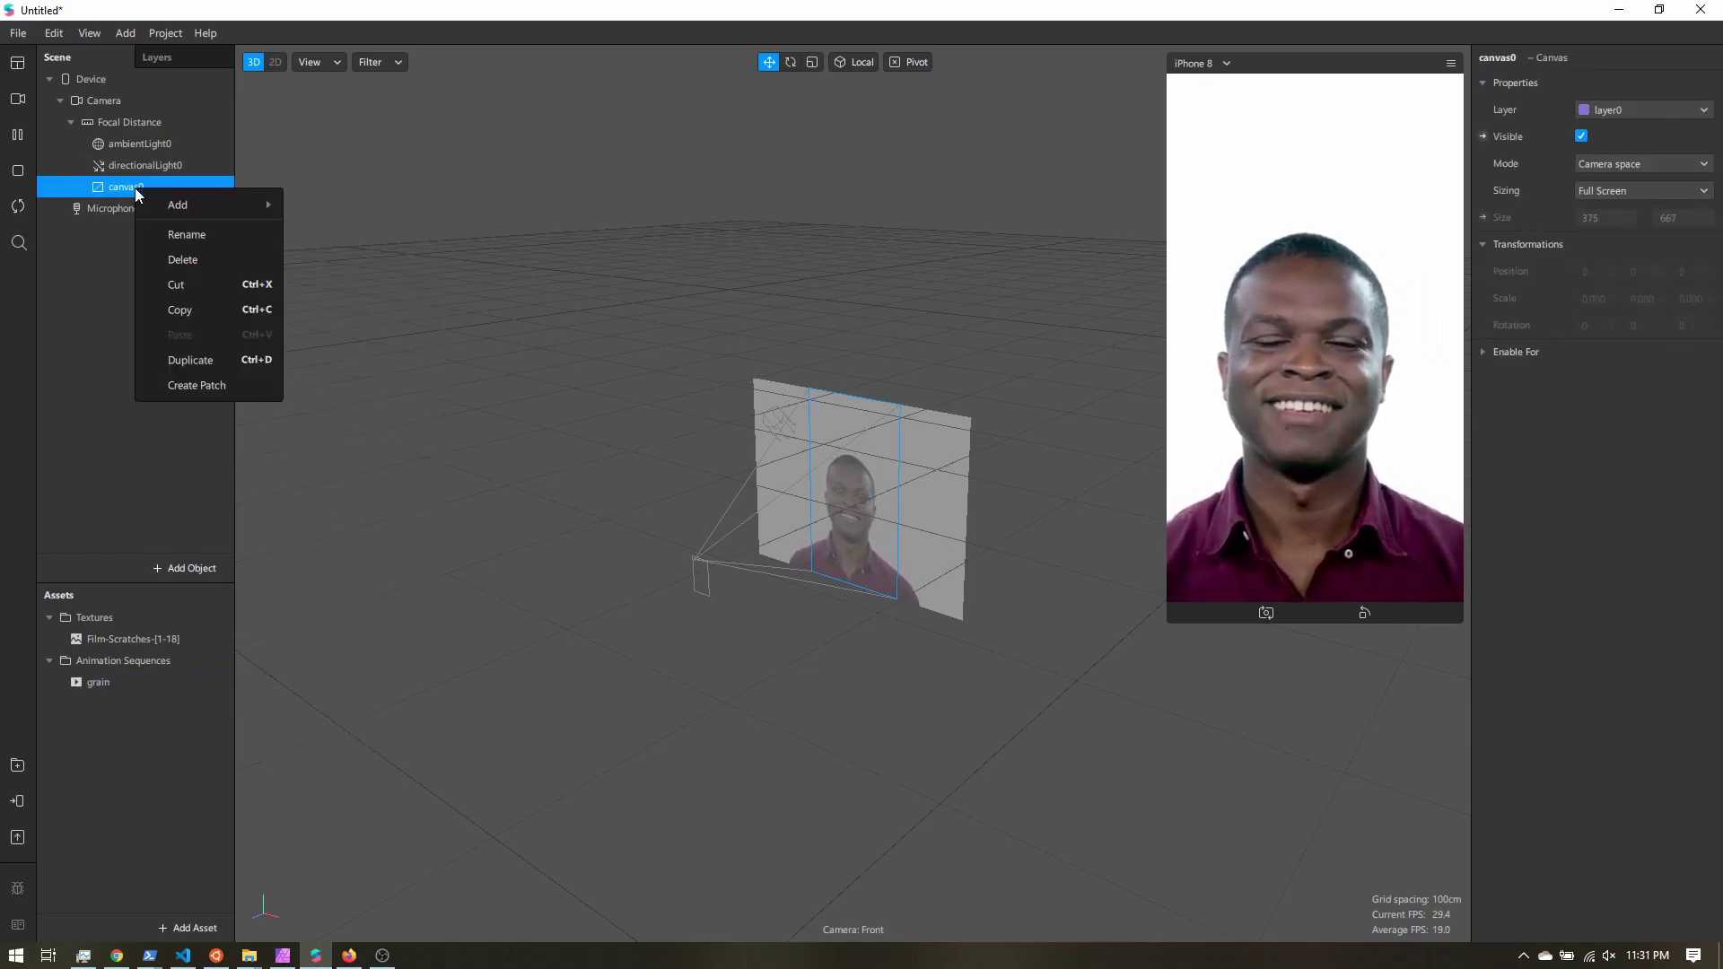
mouse_move(177, 207)
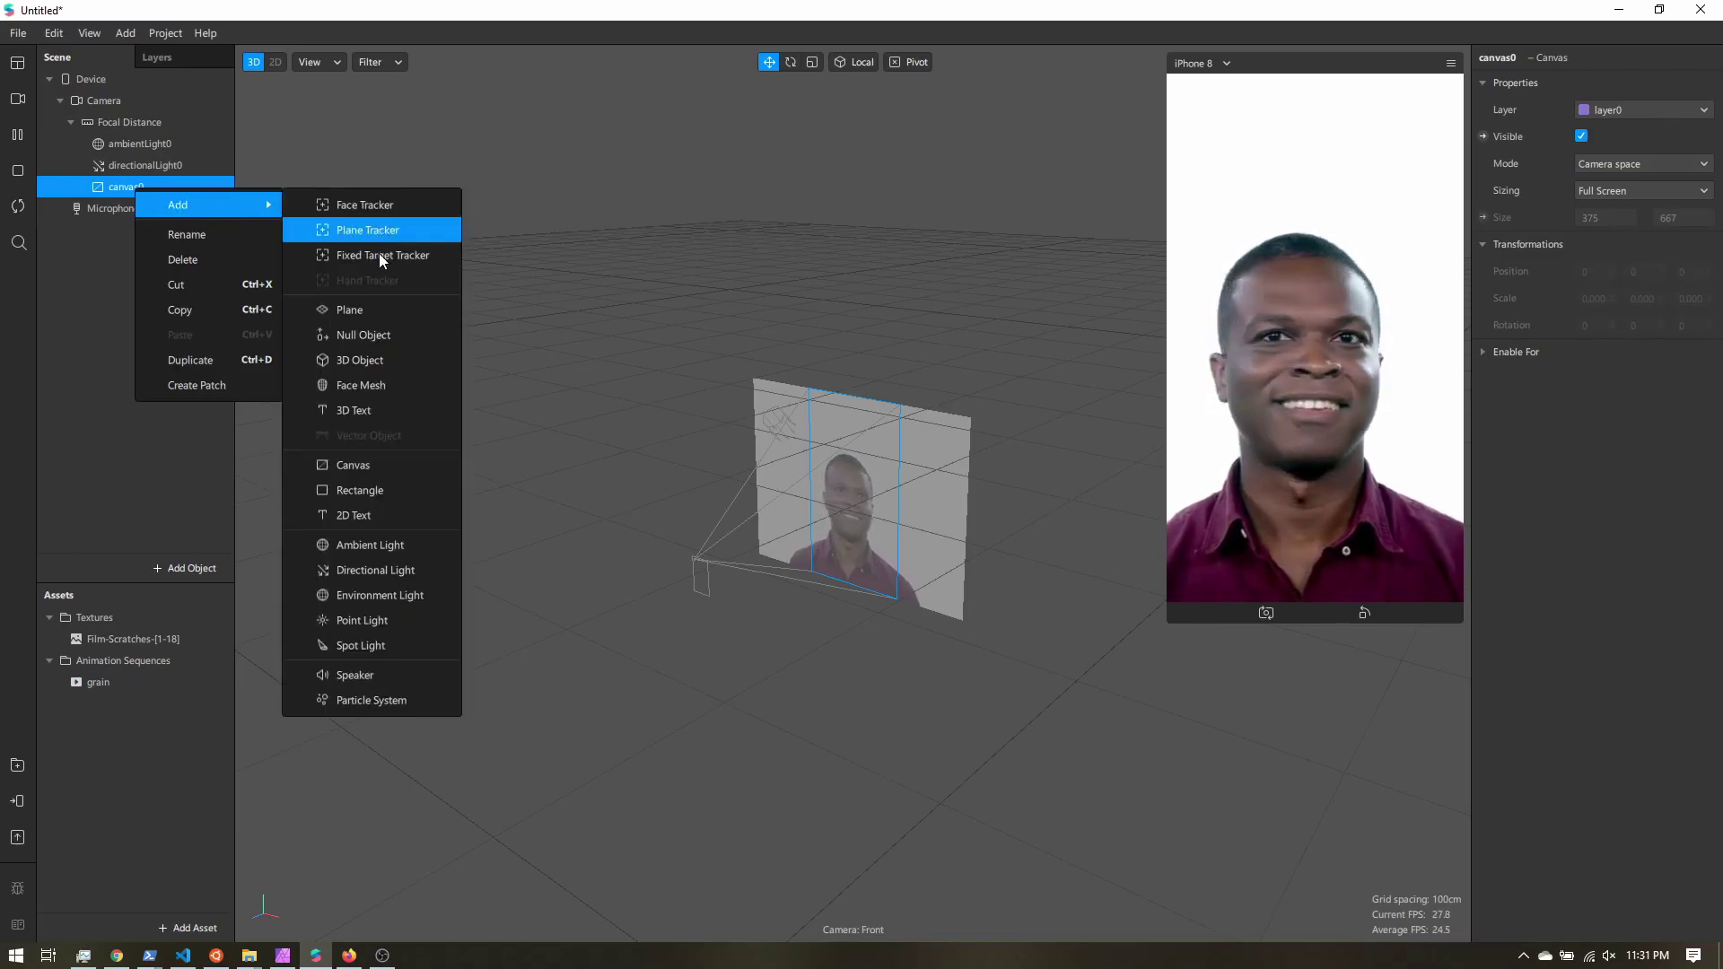
left_click(384, 490)
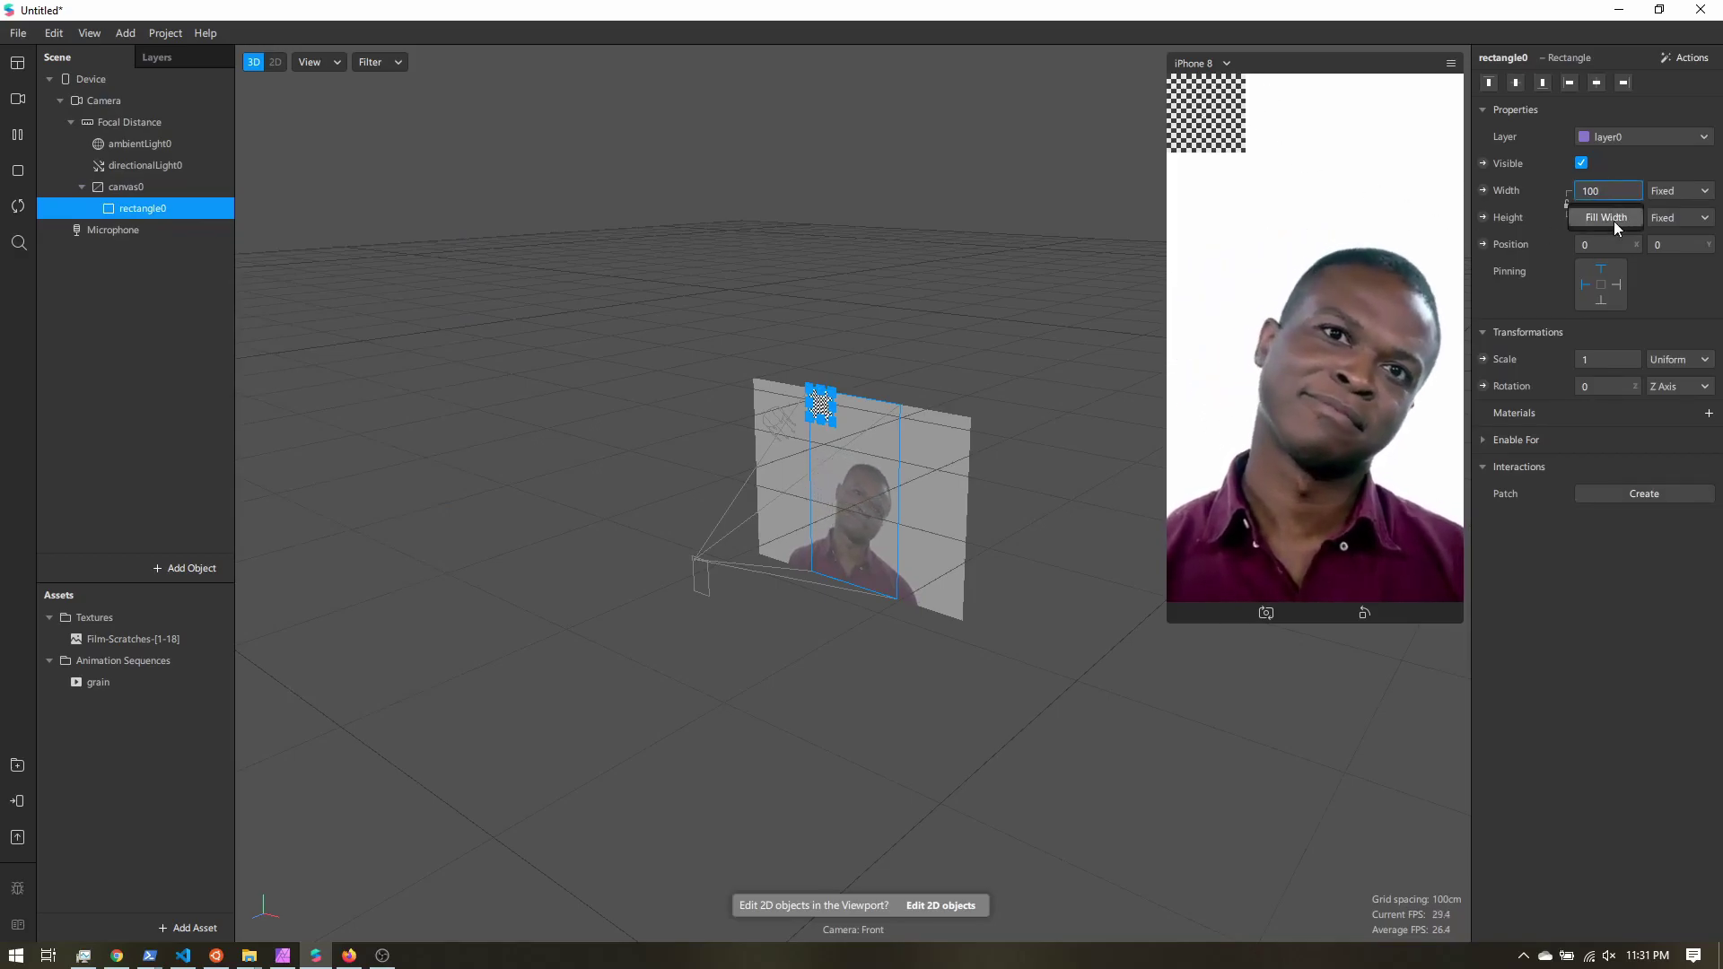
Set the rectangle's width and height to 100% relative so it fills the canvas
type("%")
key("Return")
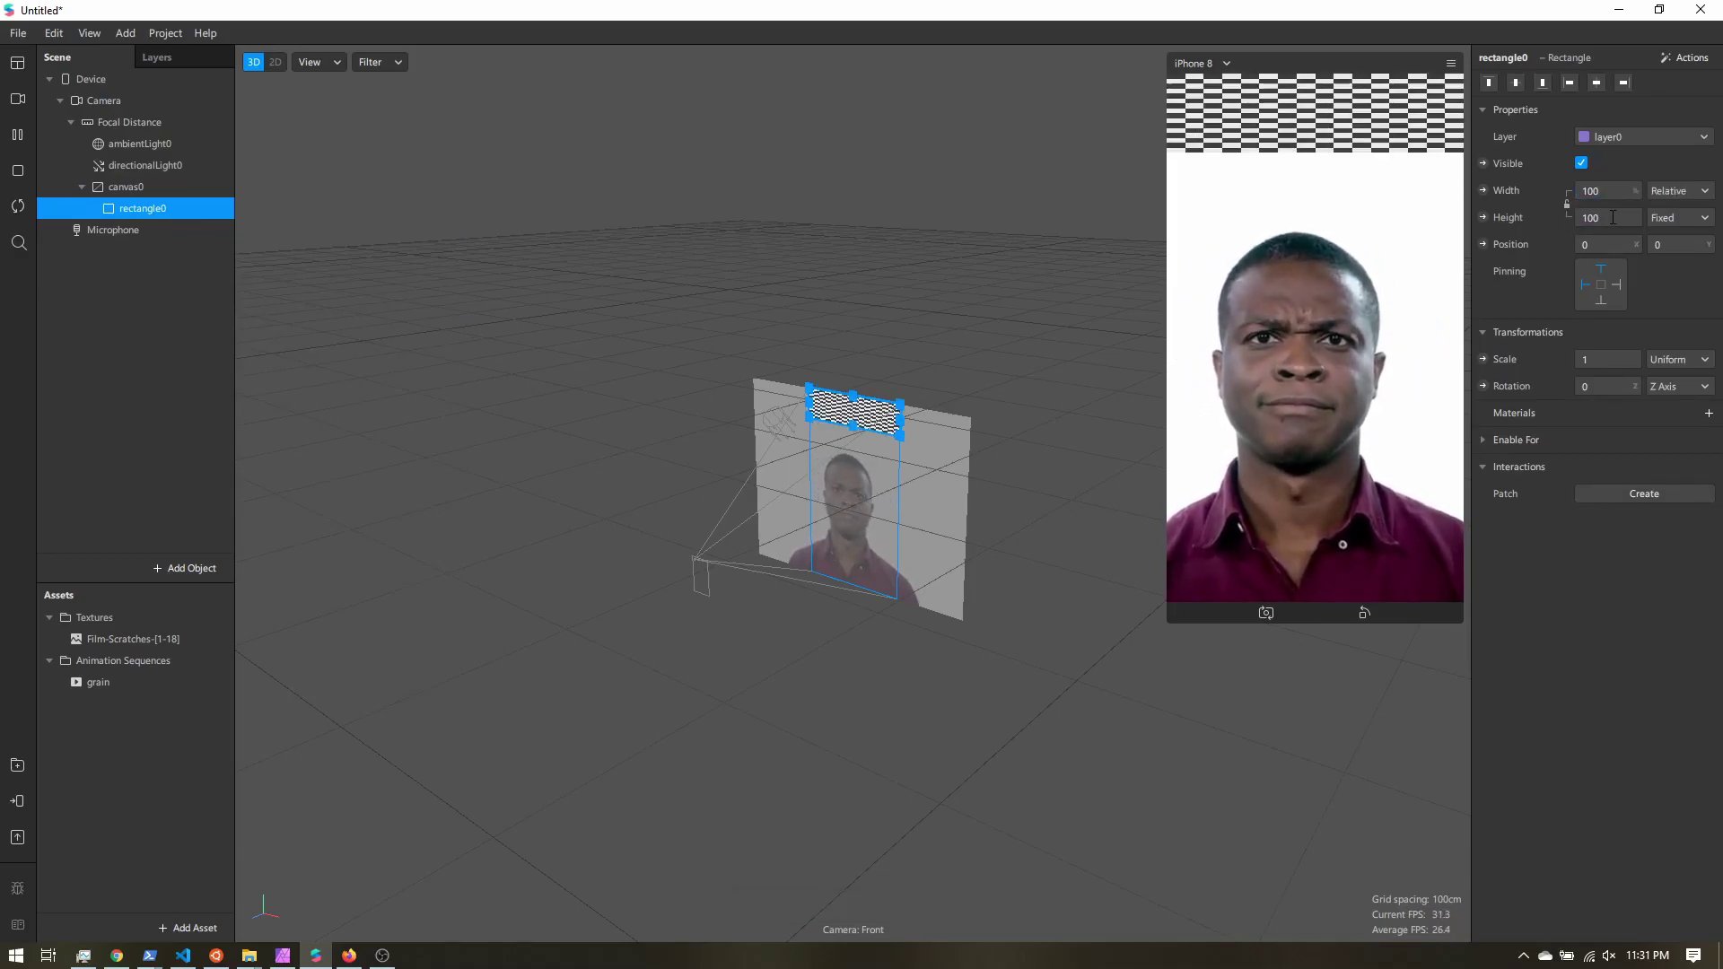
left_click(1613, 217)
type("%")
key("Return")
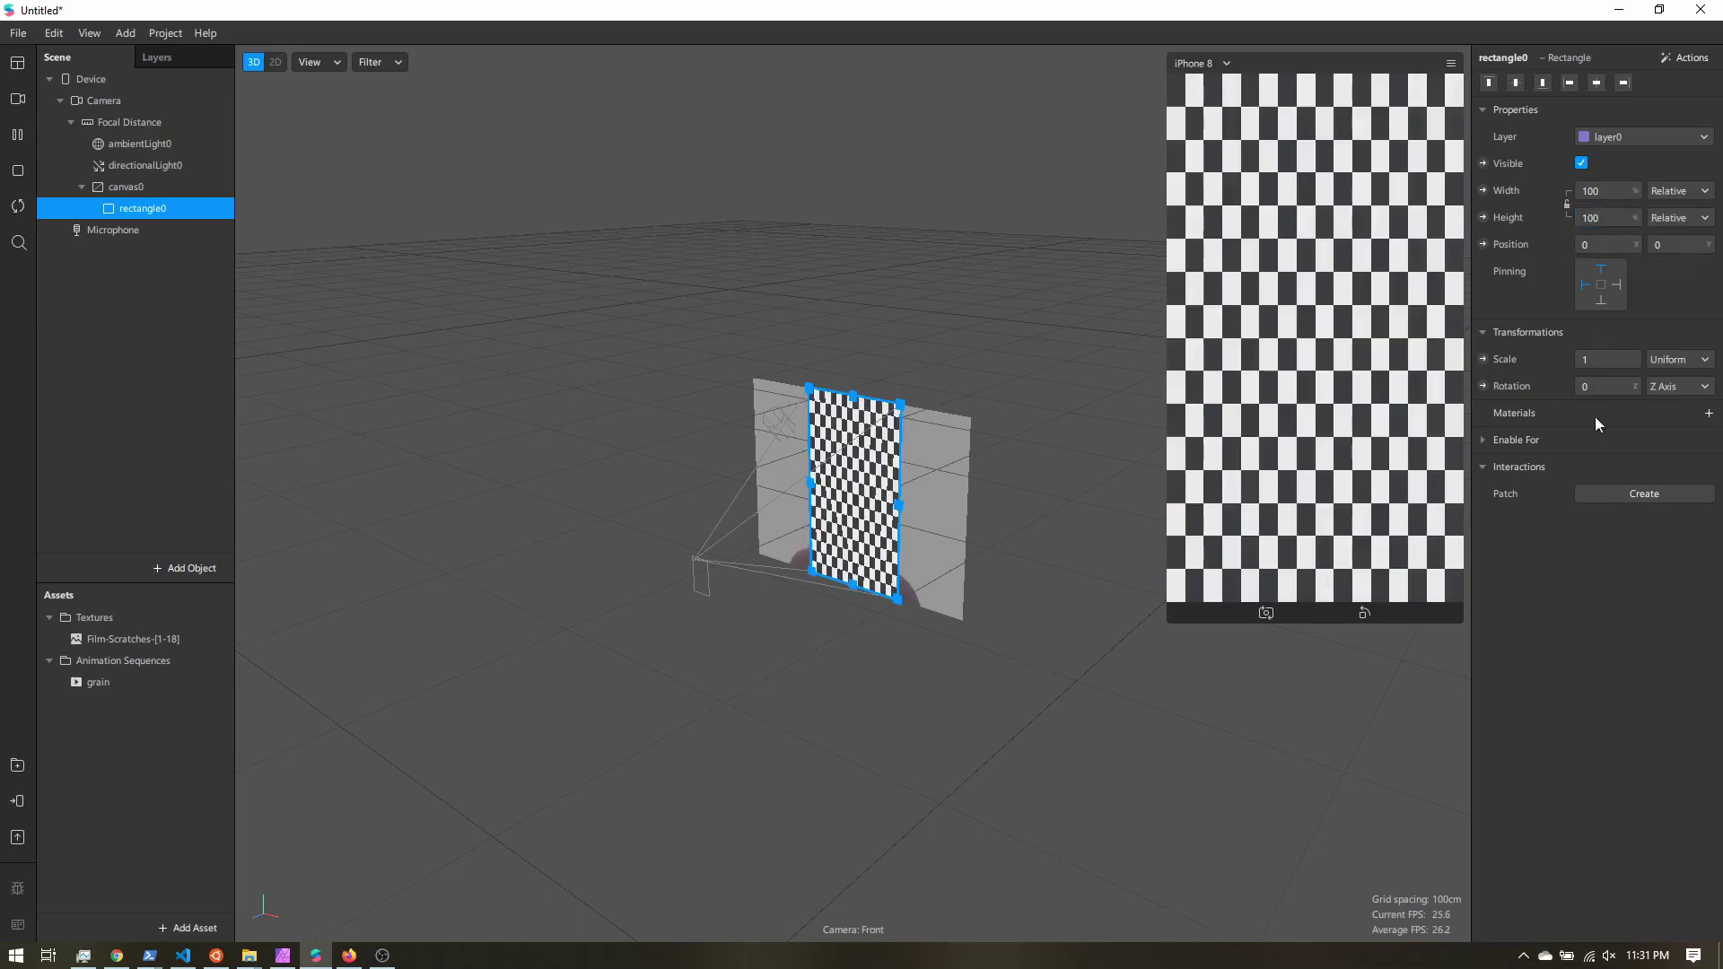
Create a new material on the rectangle and rename it "grainMat"
left_click(1708, 415)
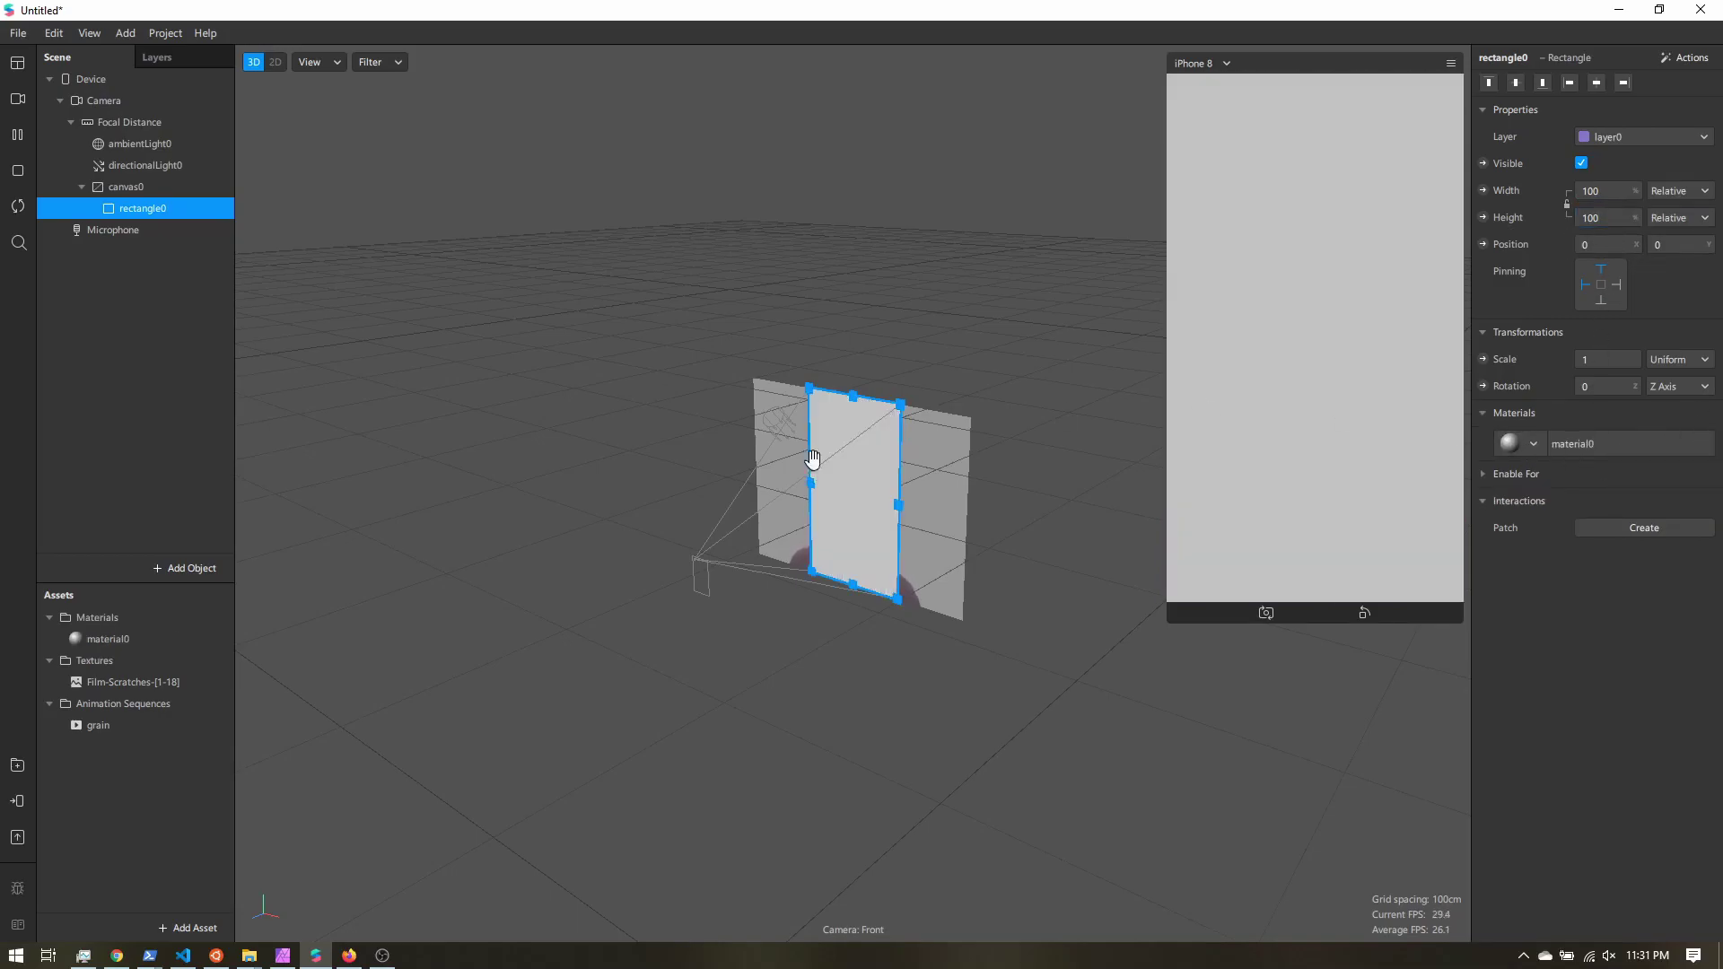
left_click(110, 639)
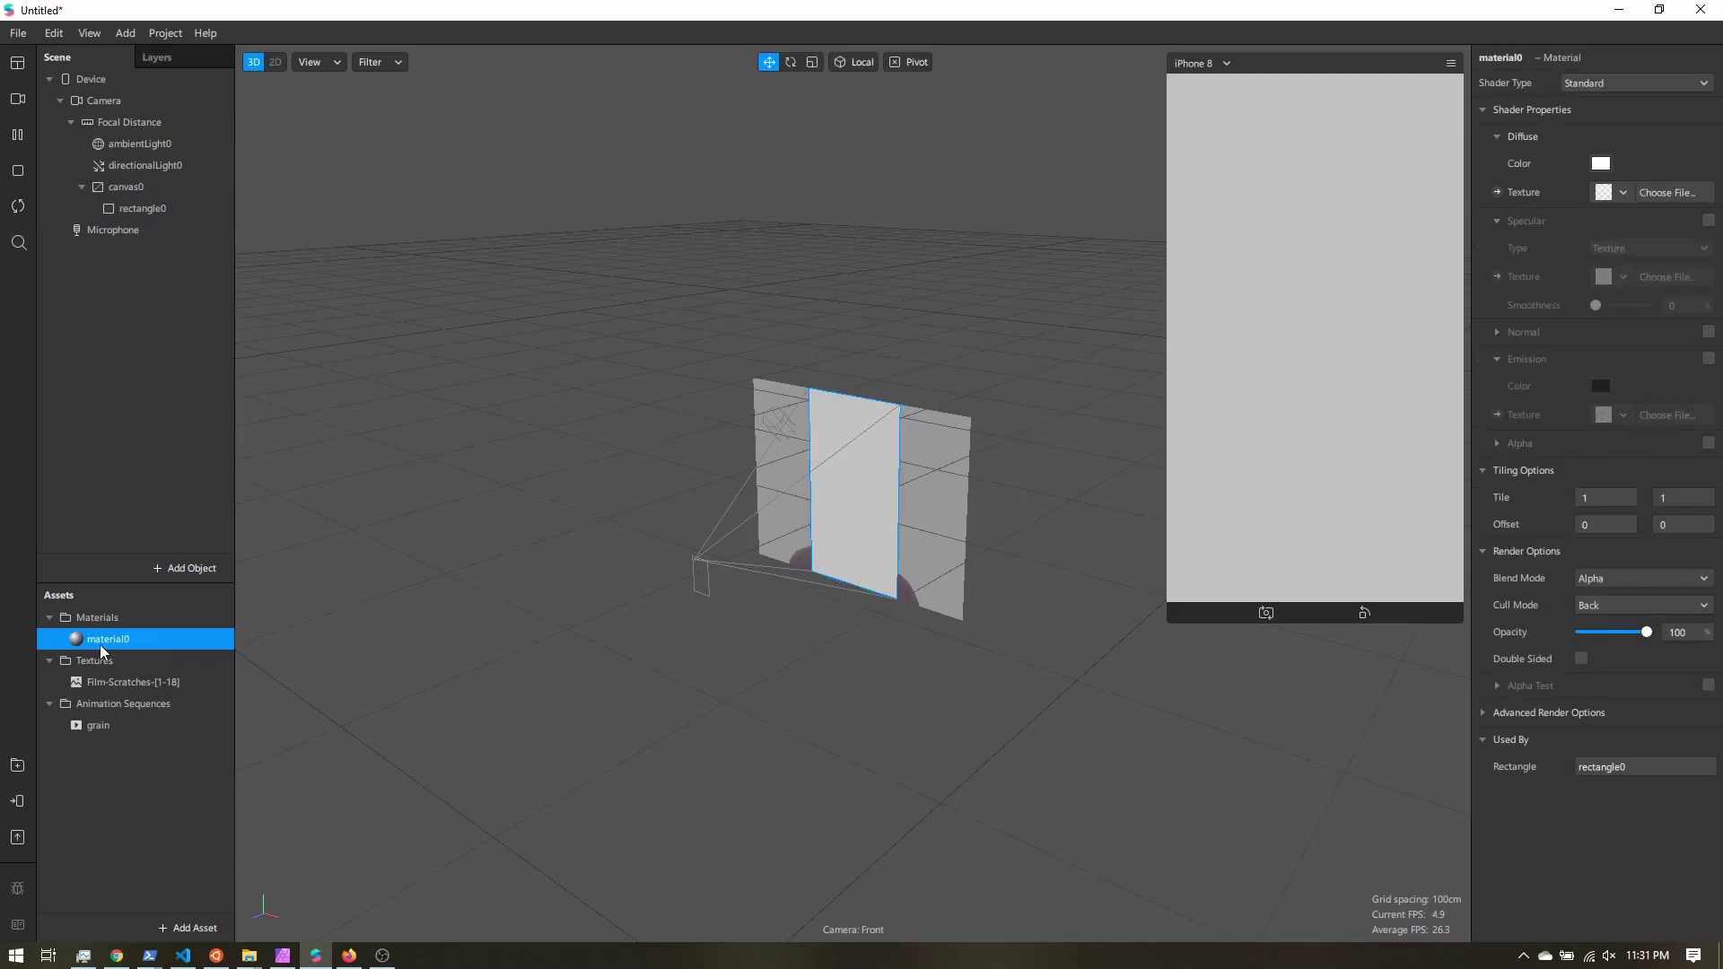
right_click(104, 645)
left_click(125, 656)
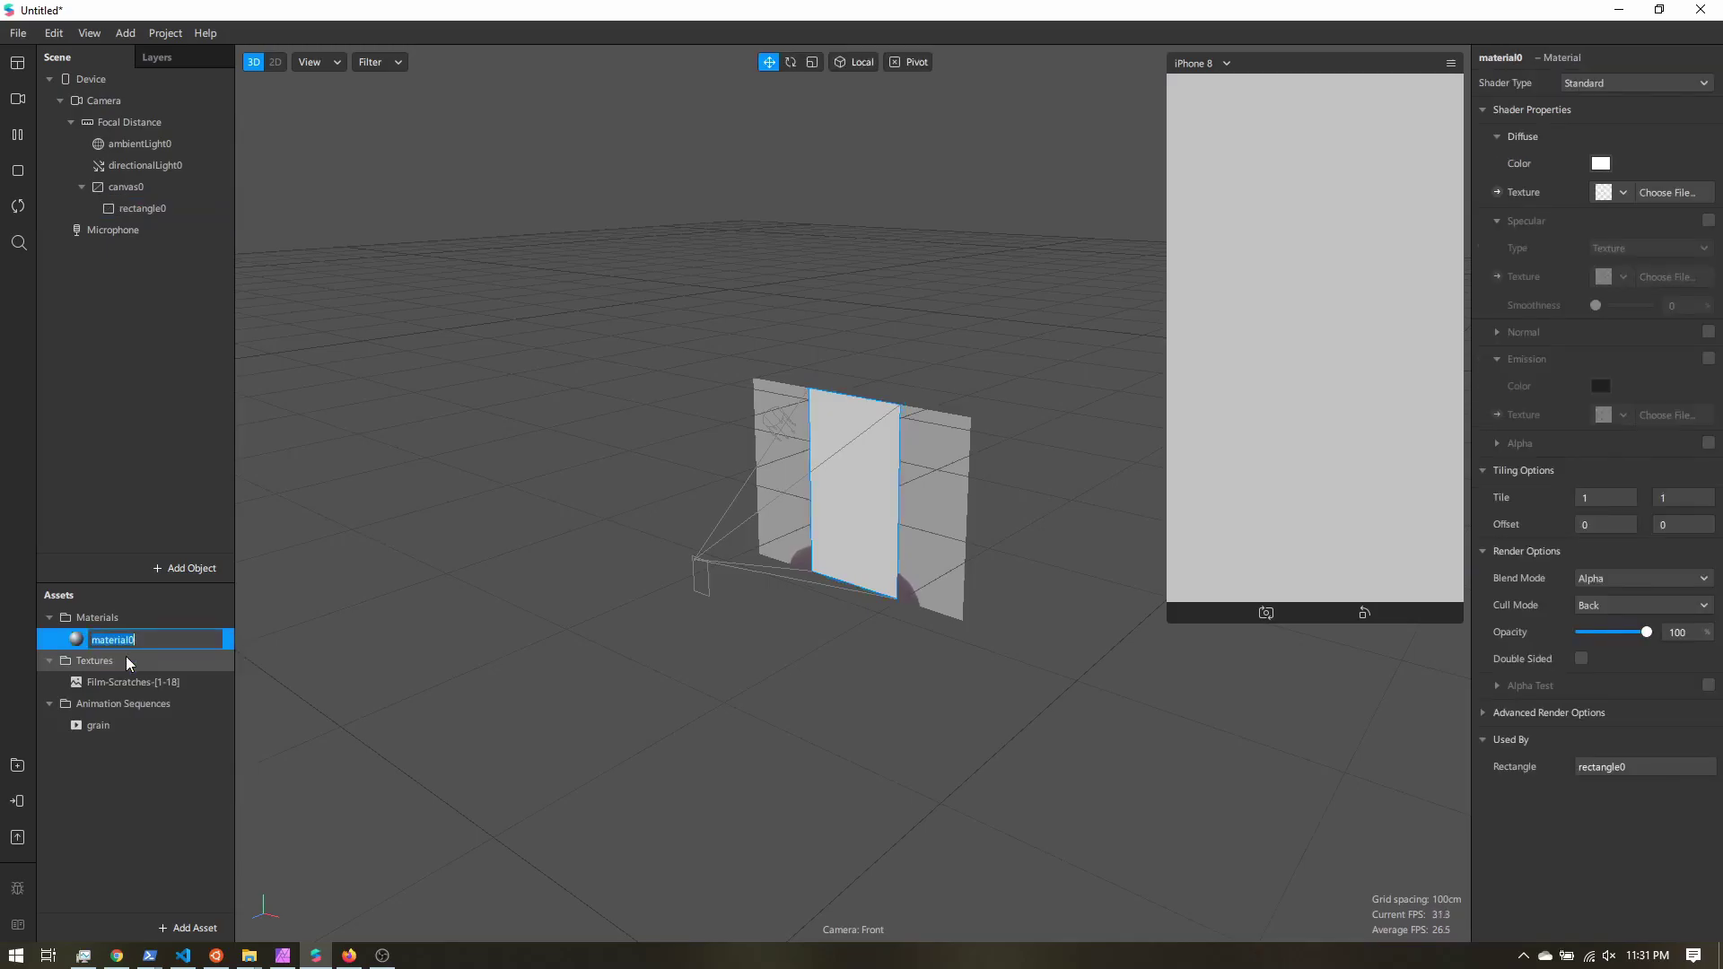
type("grainMat")
key("Return")
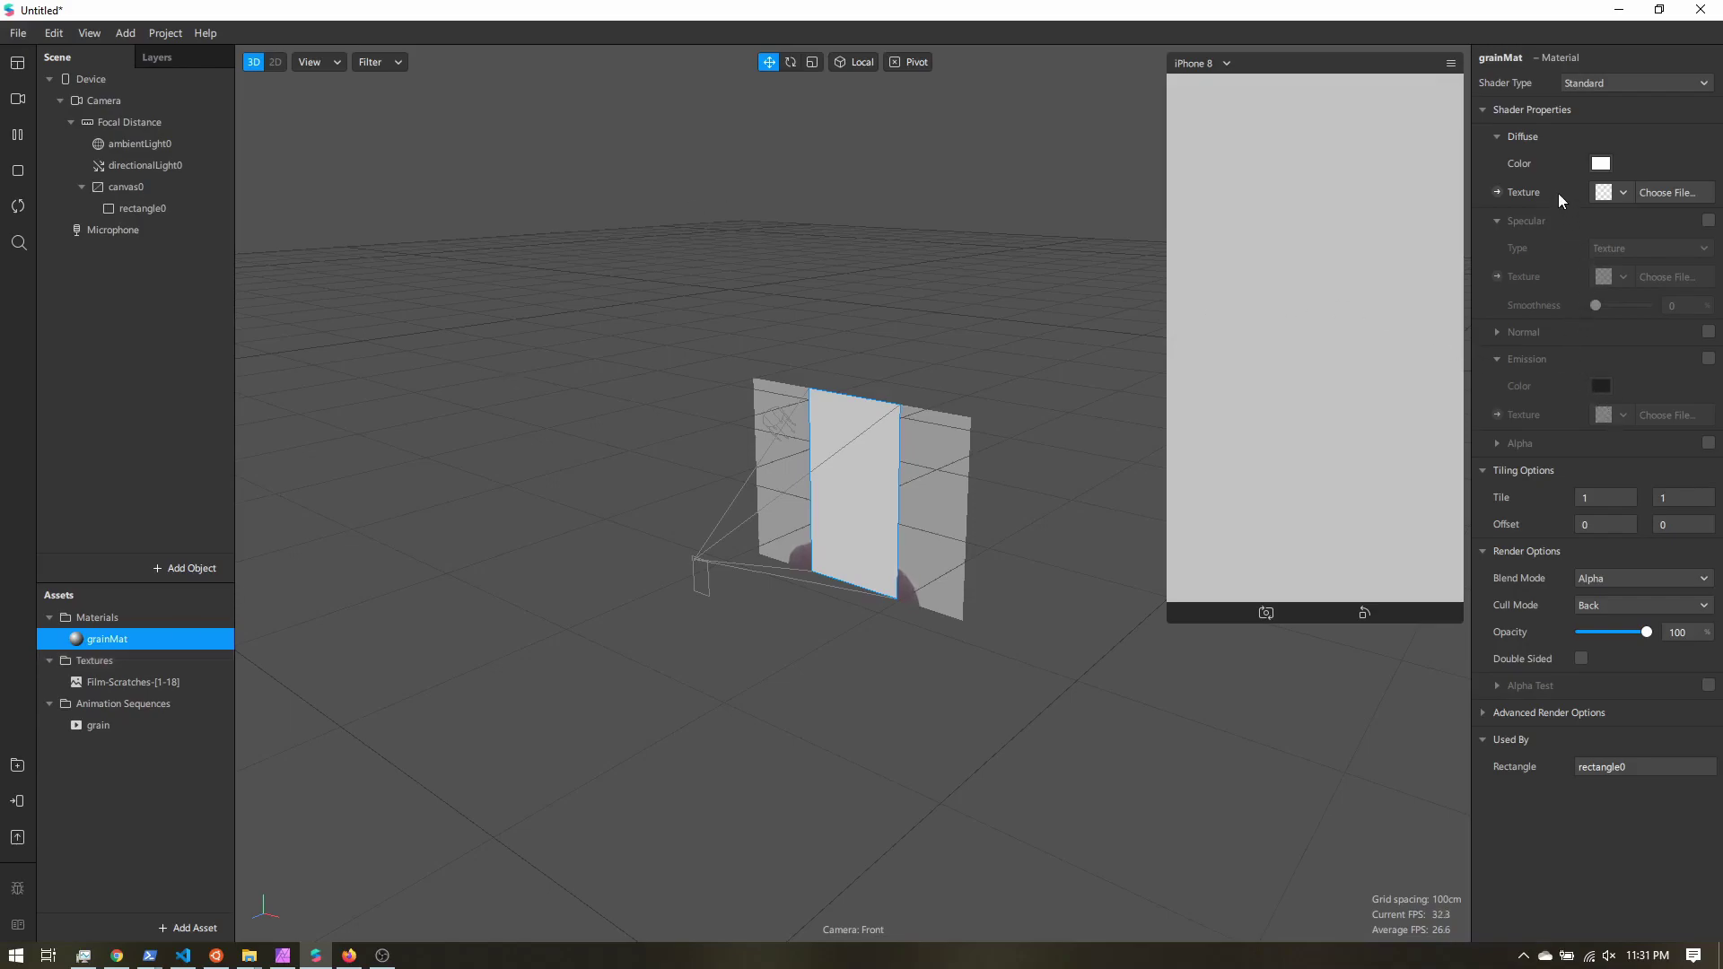
Set grainMat's shader type to Flat with the grain sequence as its diffuse texture, and enlarge the device preview
left_click(1599, 82)
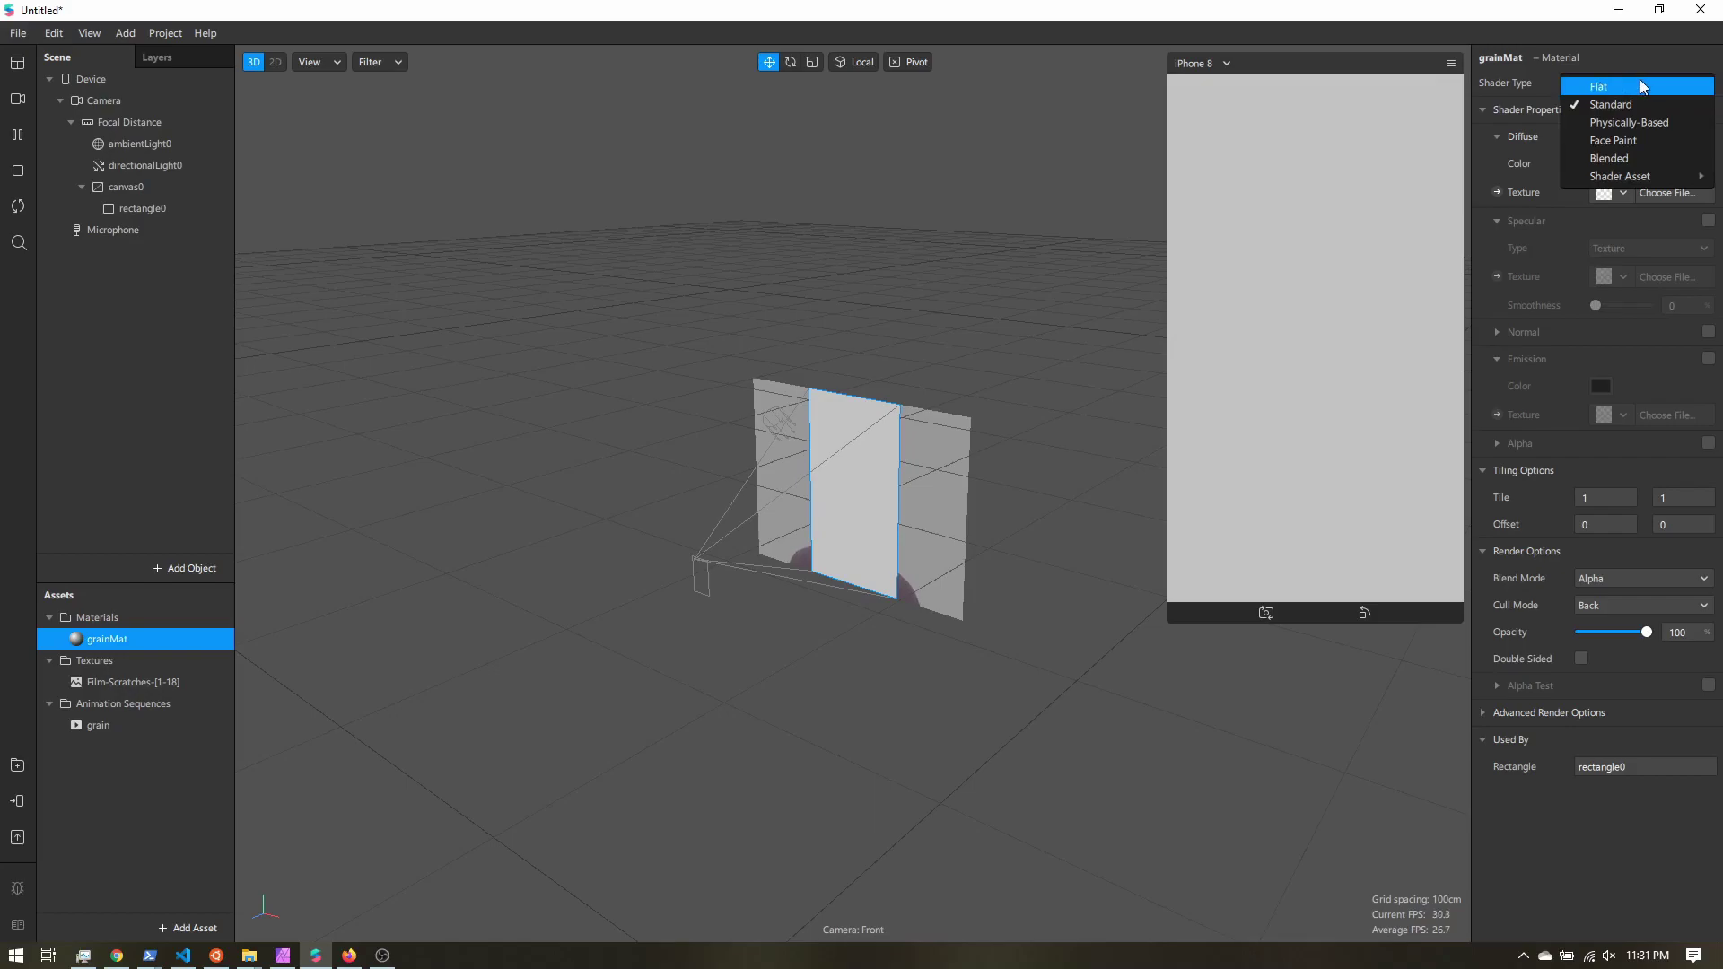
left_click(1642, 86)
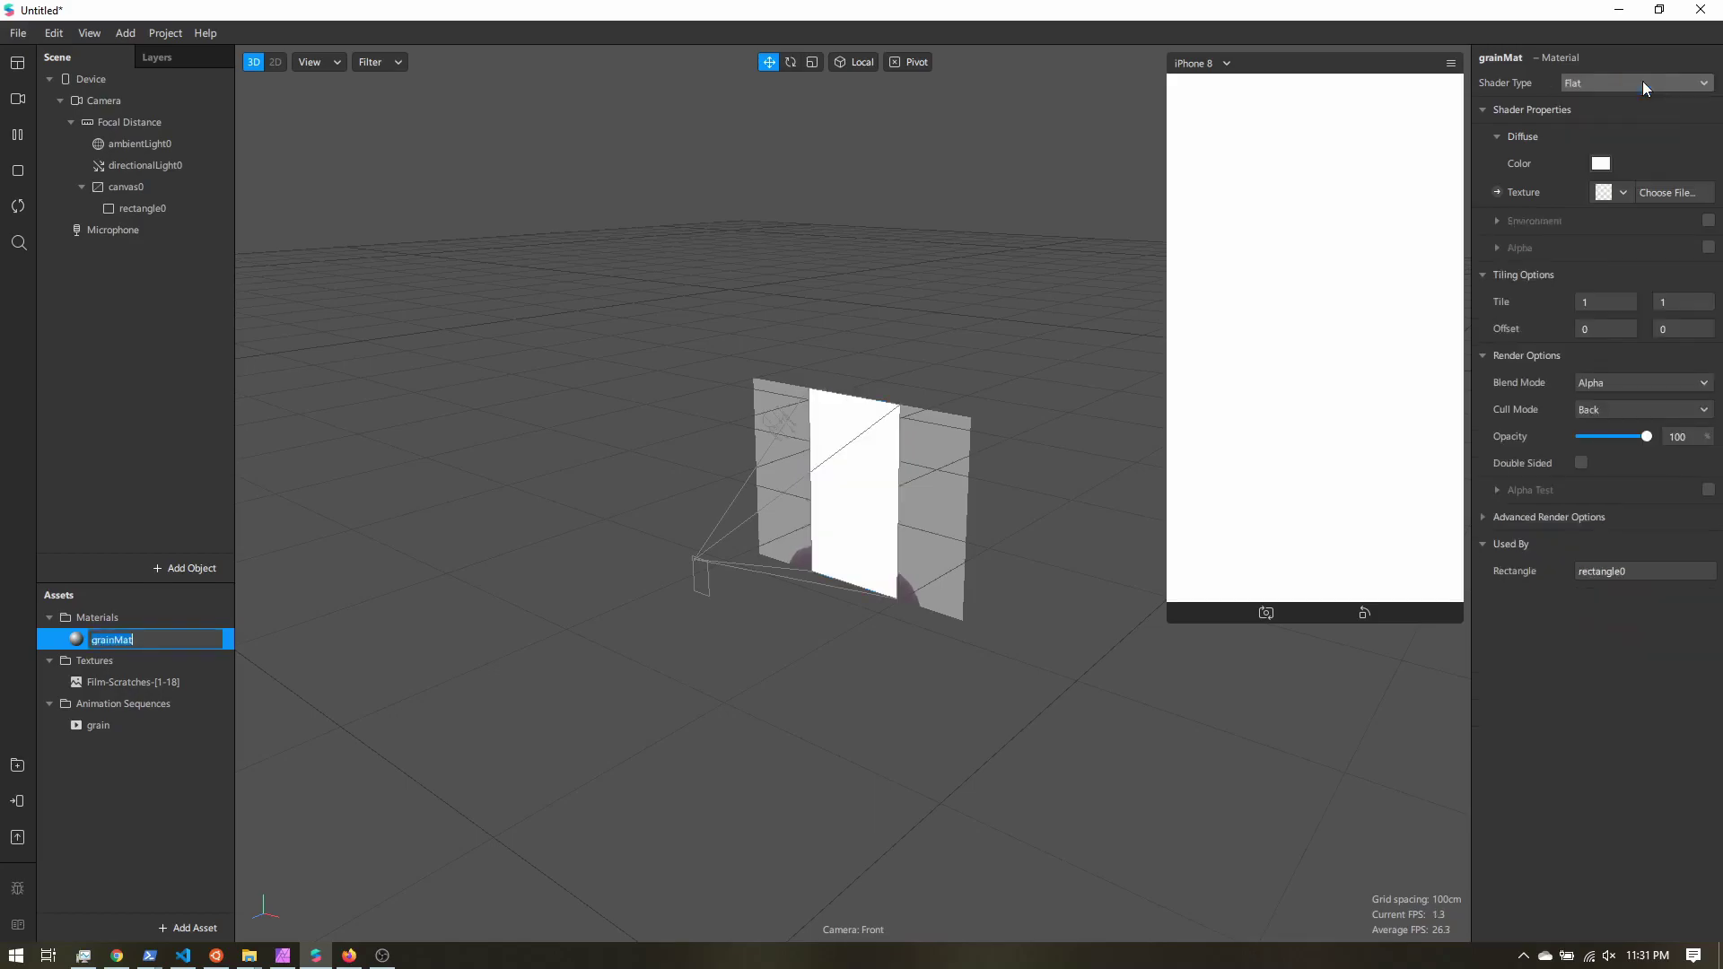
left_click(1621, 192)
left_click(1590, 227)
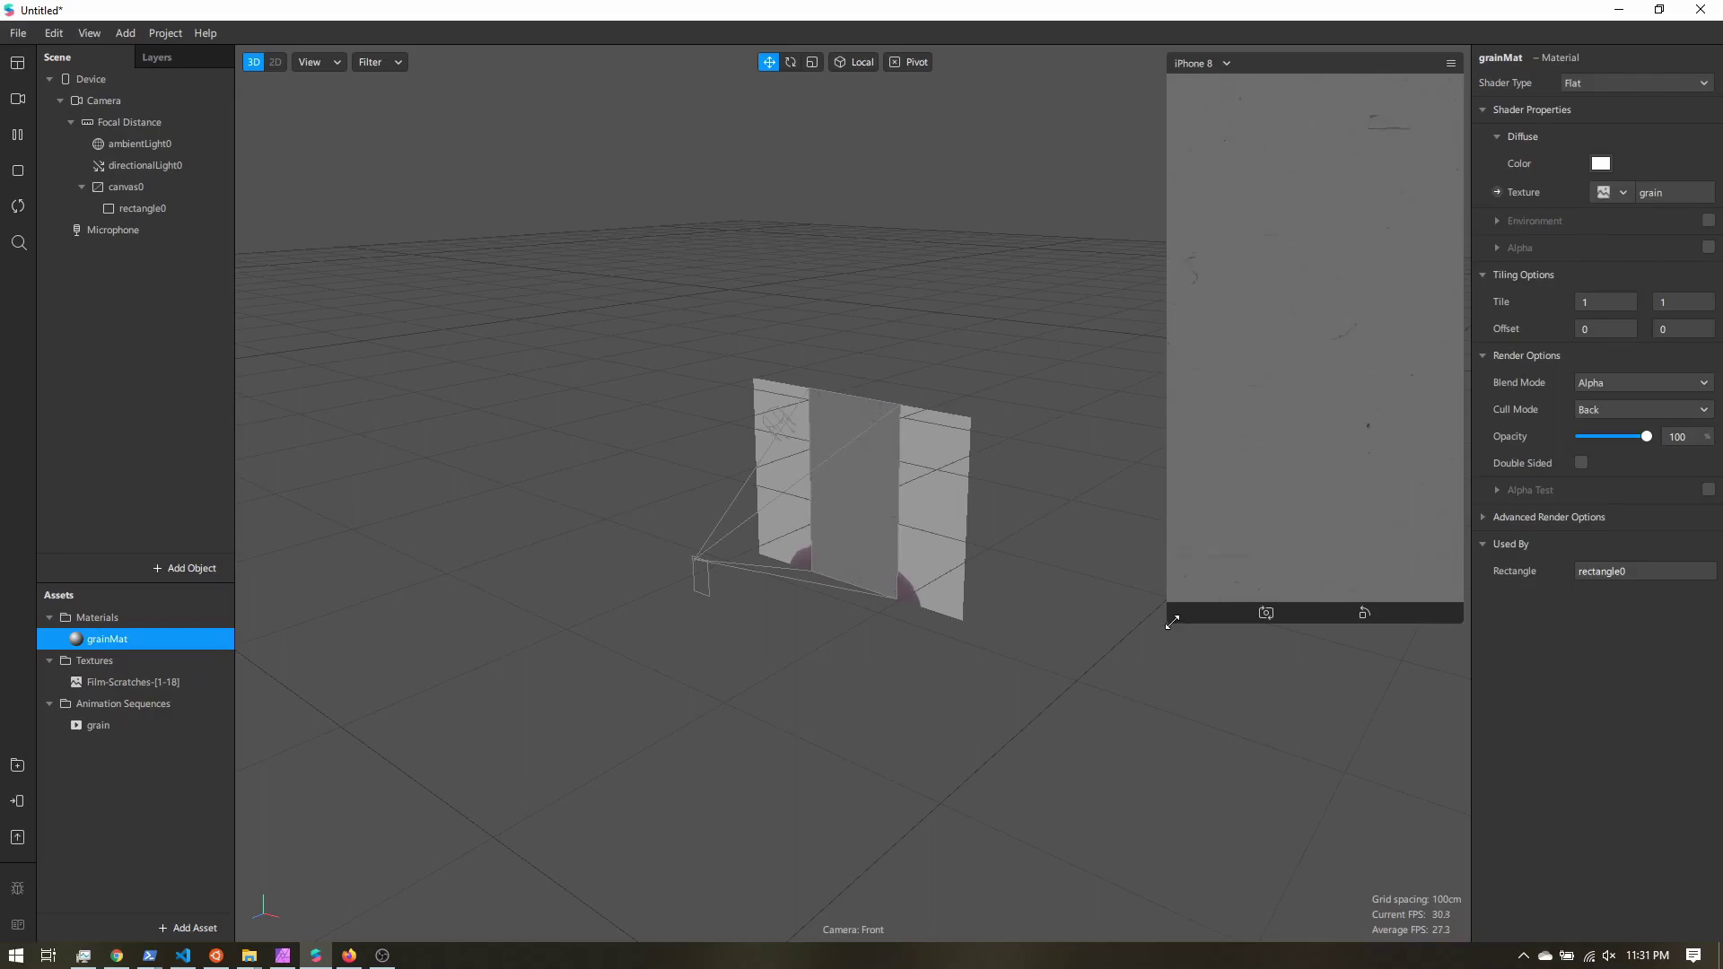
left_click_drag(1173, 624, 1055, 821)
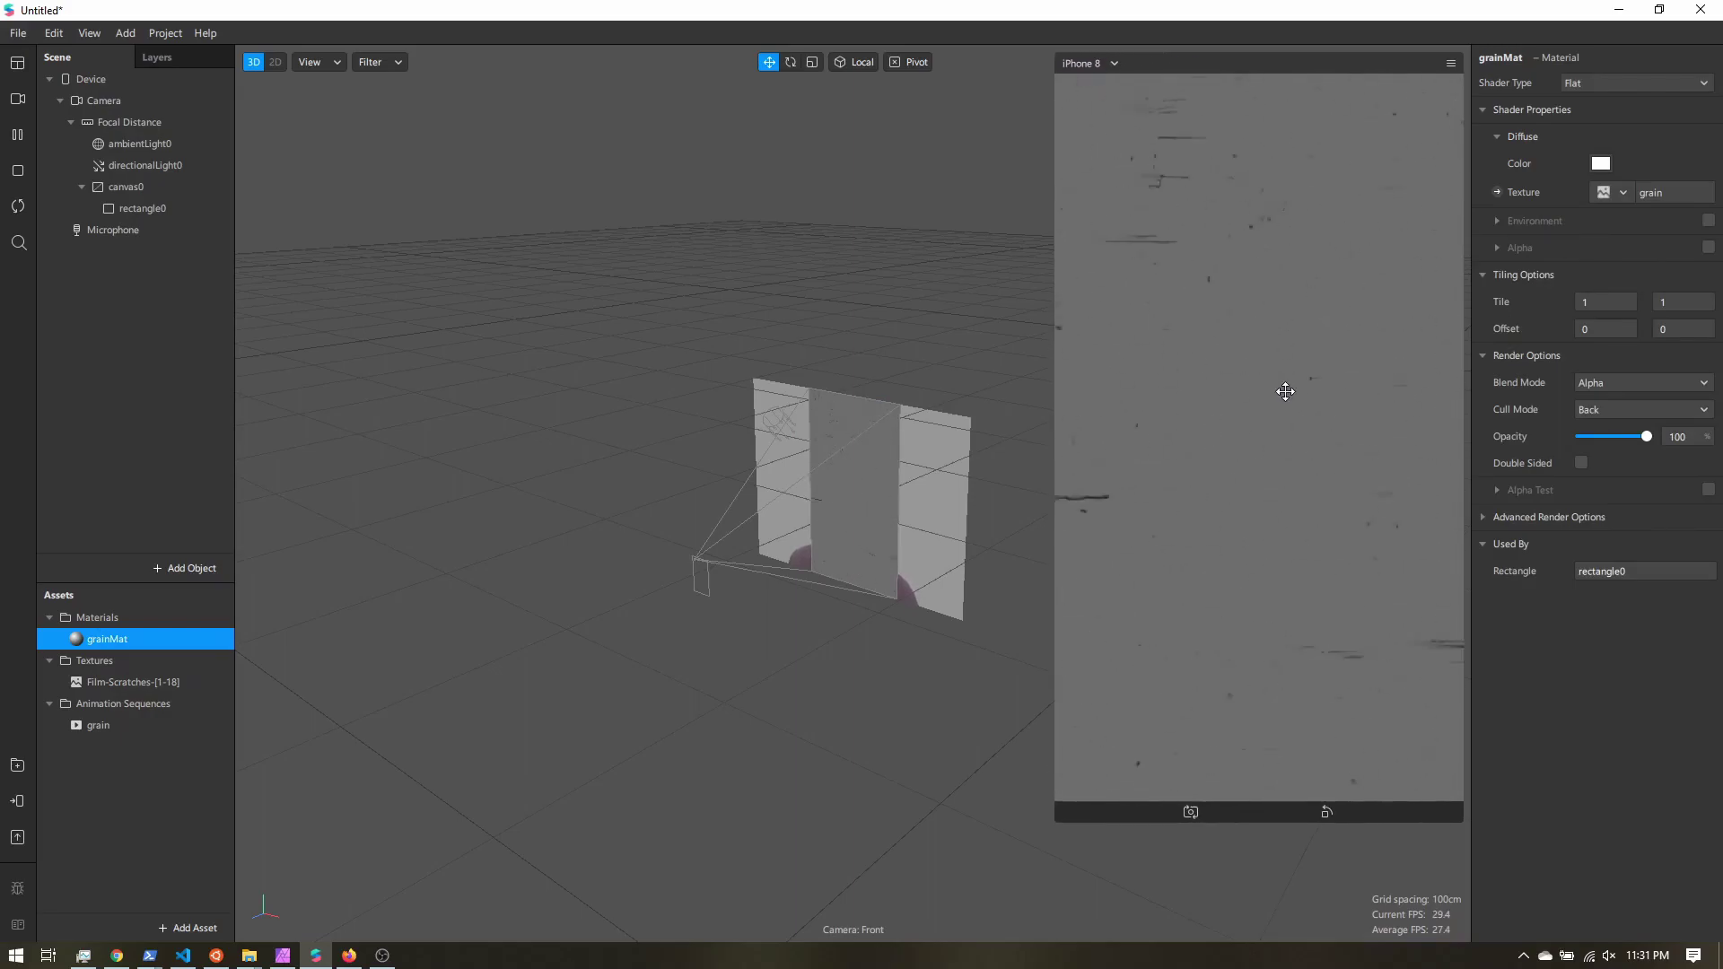
Switch to Firefox to check the recommended blend mode on the Film Scratches 1 page, and return to Spark AR Studio
left_click(349, 955)
scroll(801, 656, "down", 1)
scroll(801, 656, "down", 5)
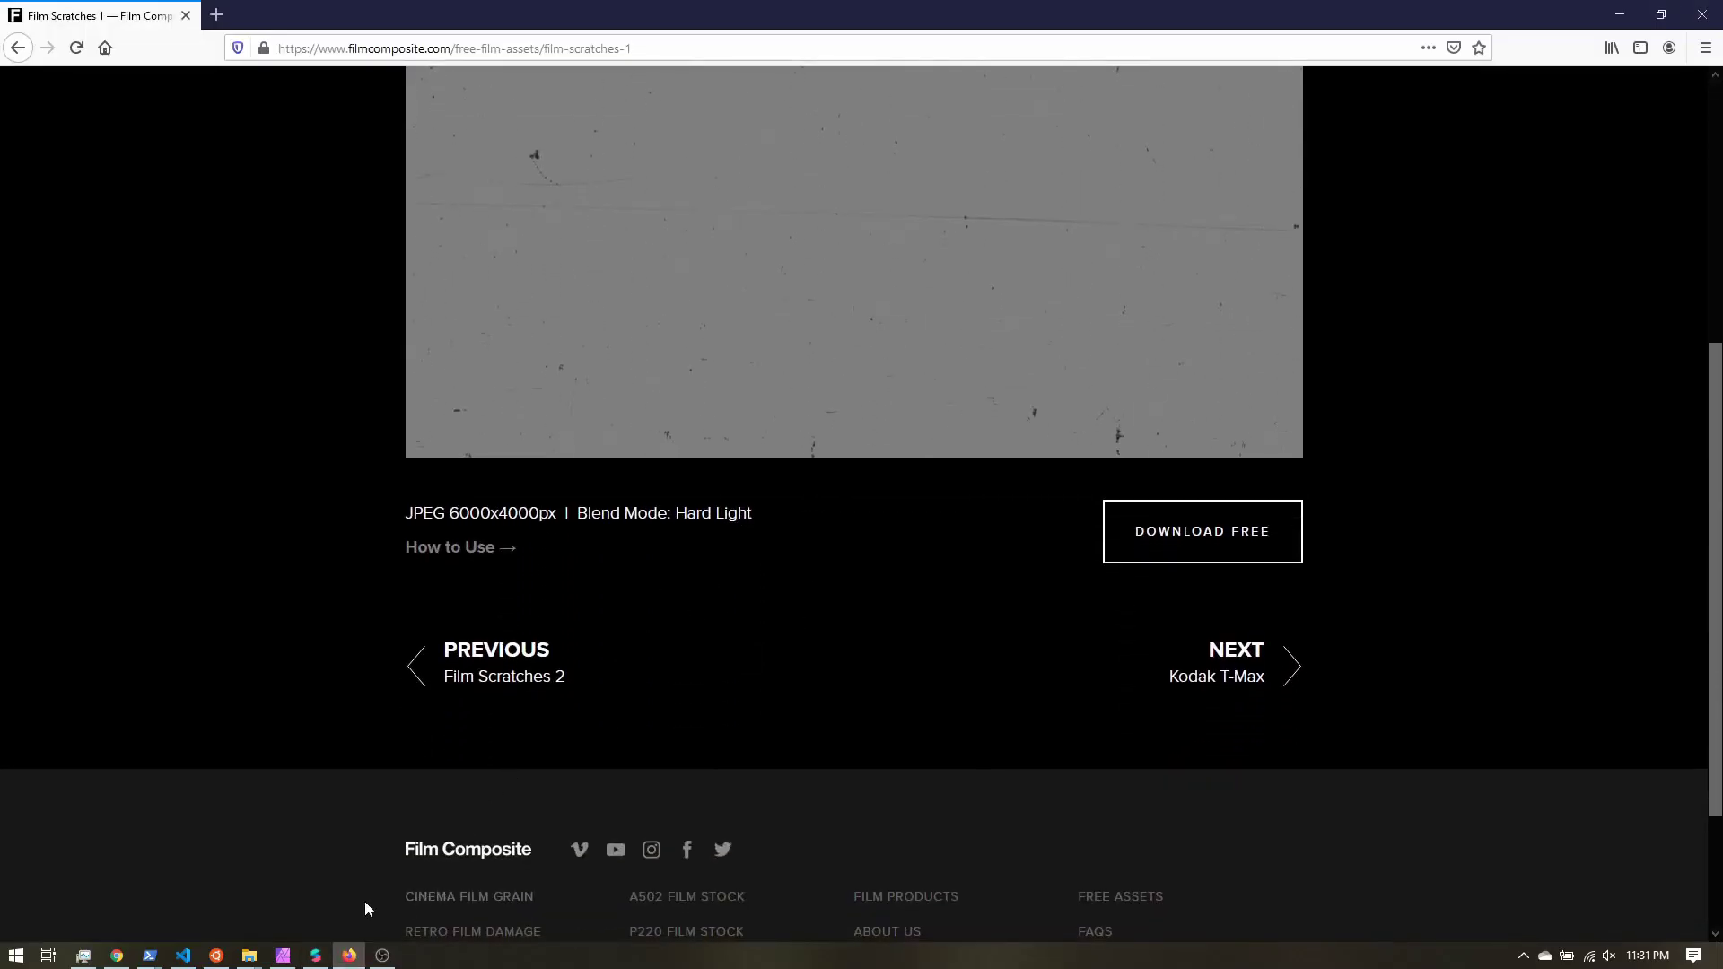
left_click(321, 956)
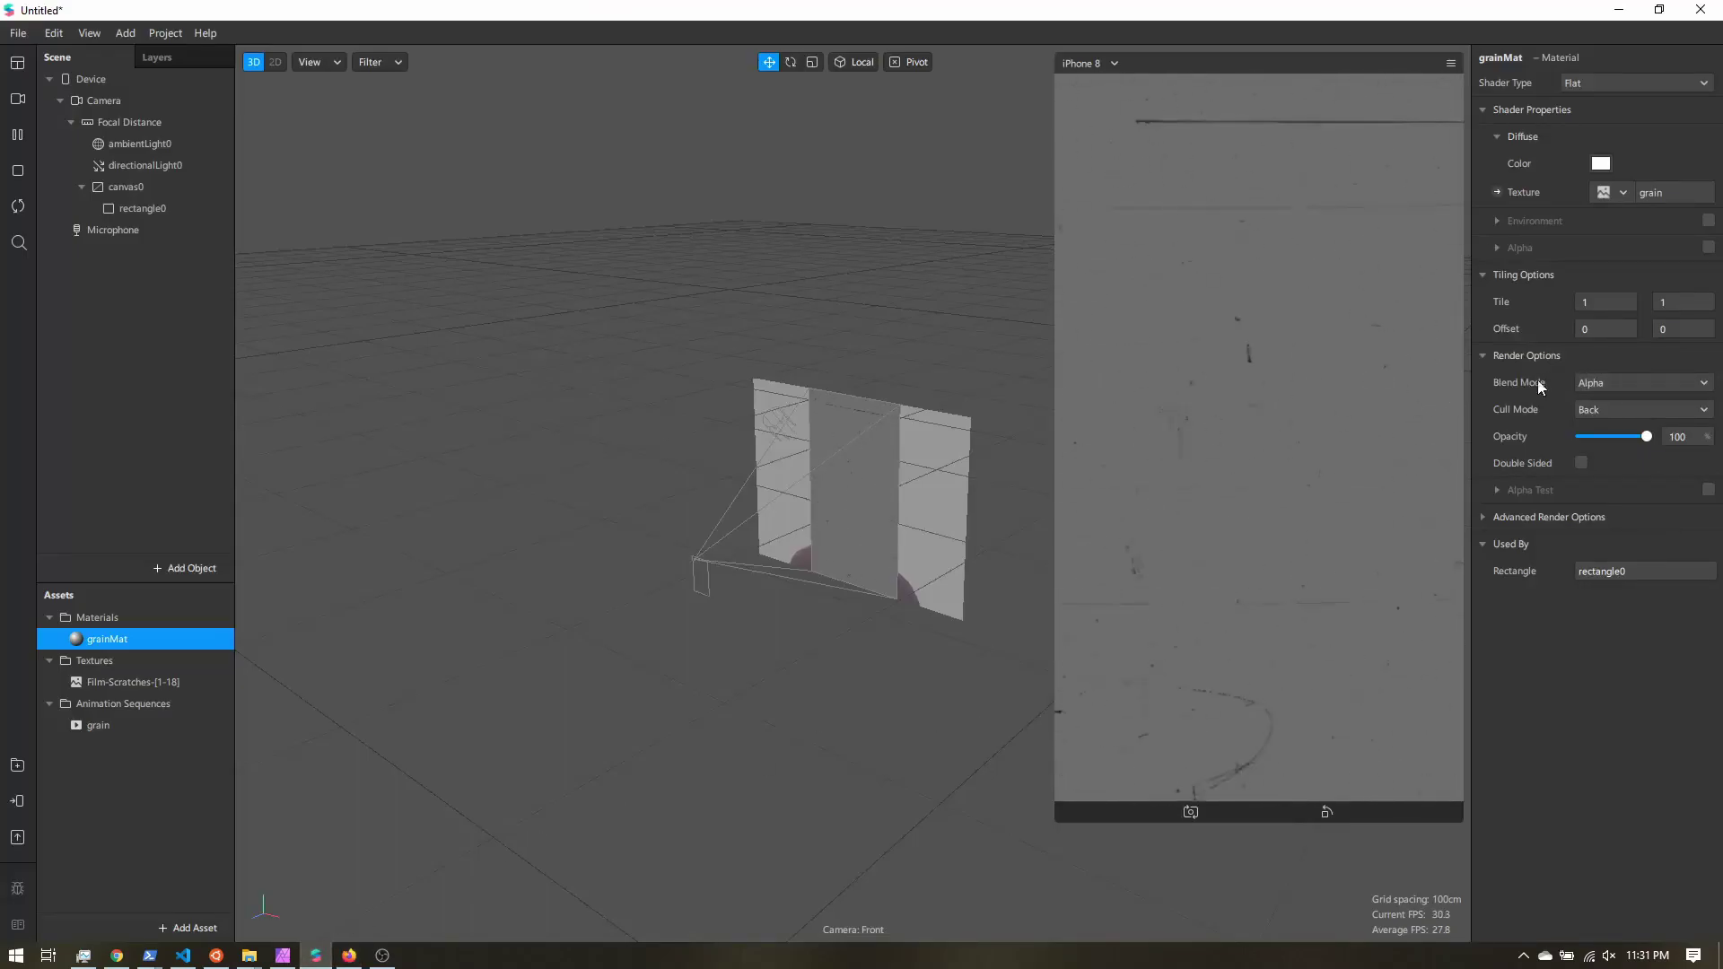
Try the Multiply blend mode on grainMat and set it back to Alpha, resizing the device preview
left_click(1602, 380)
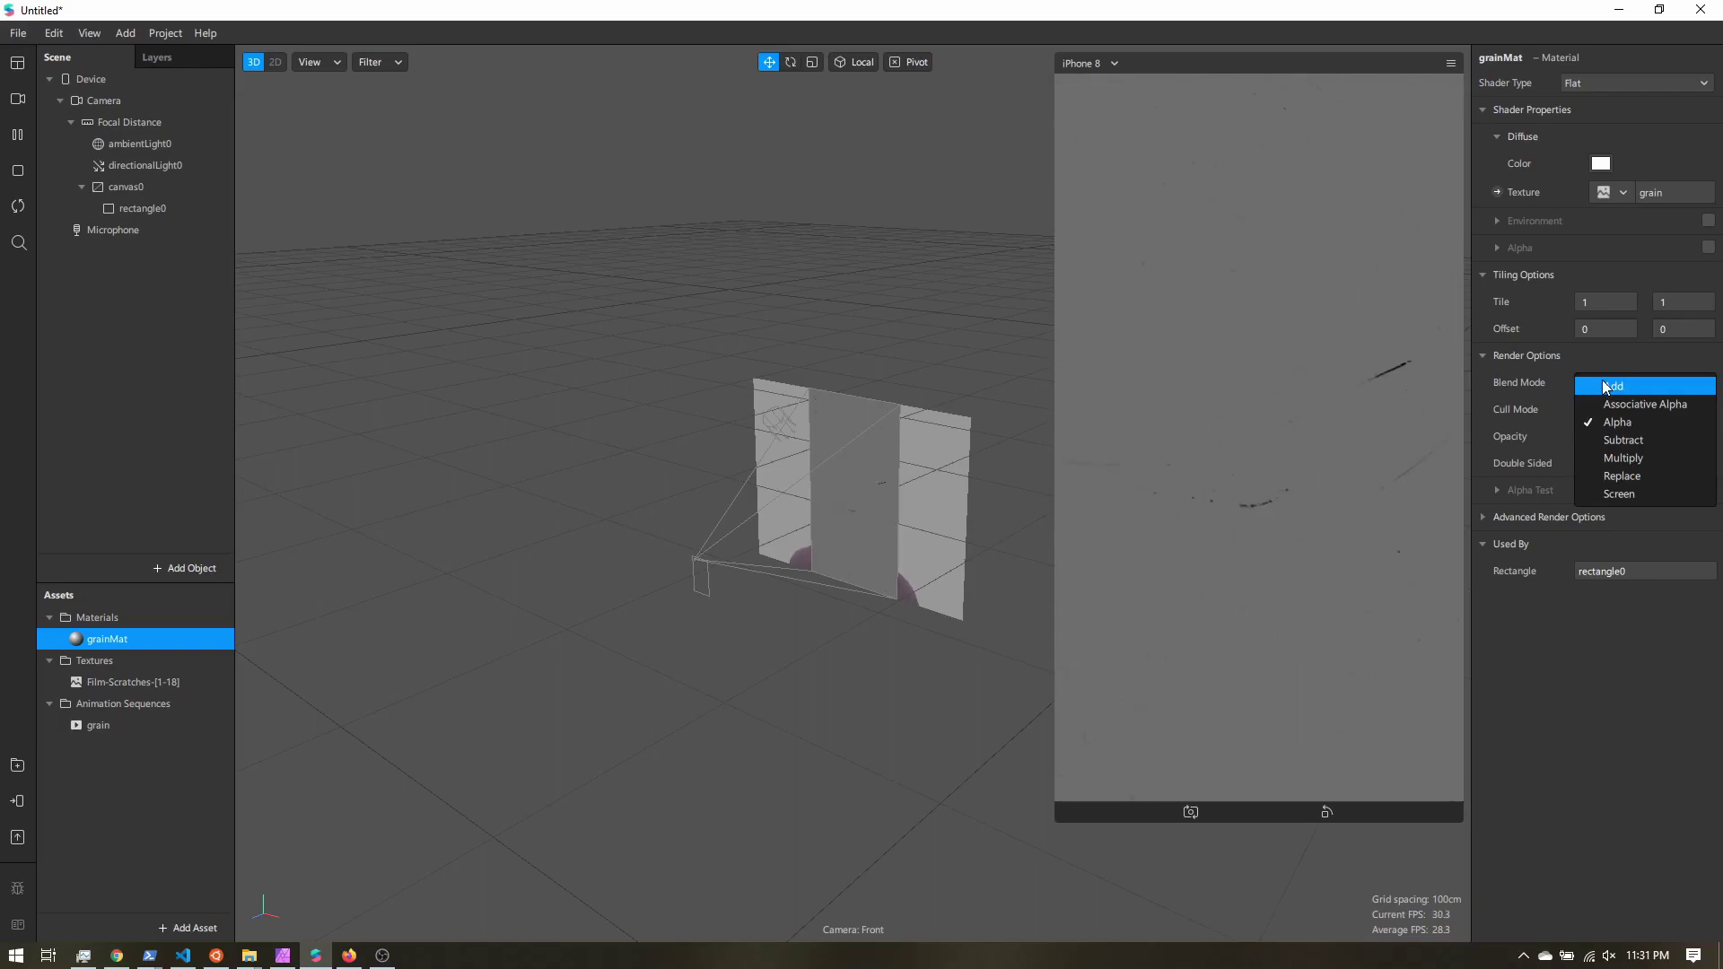
left_click(1641, 460)
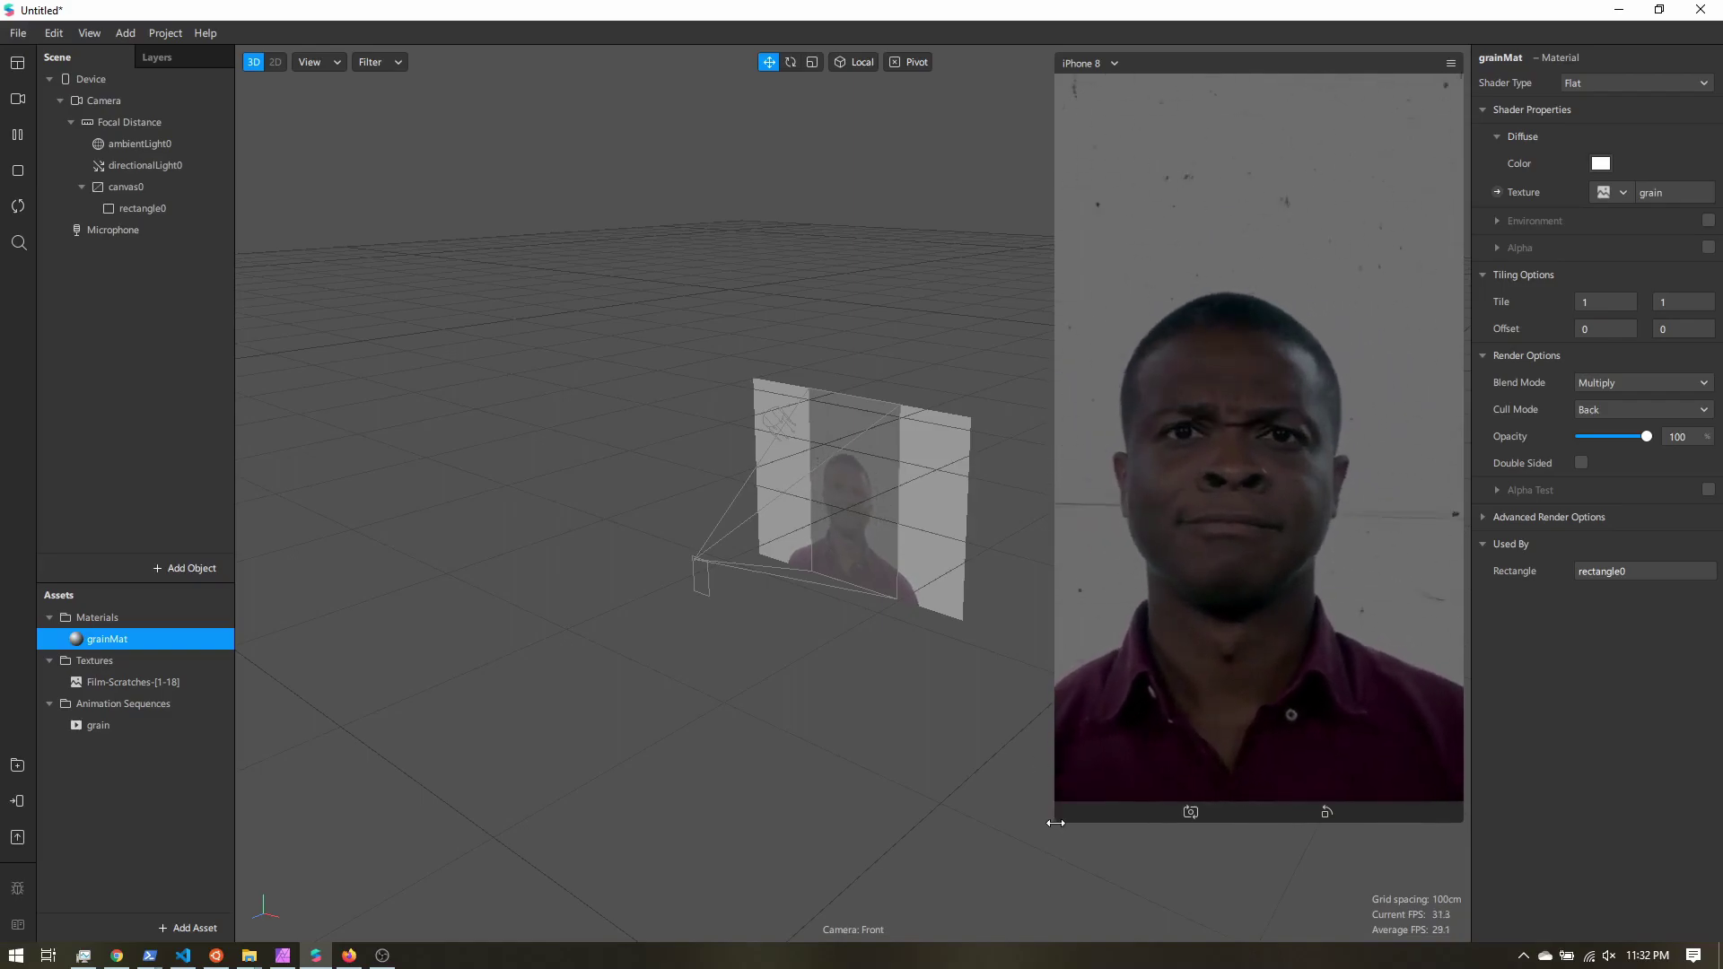
left_click_drag(1056, 819, 1165, 629)
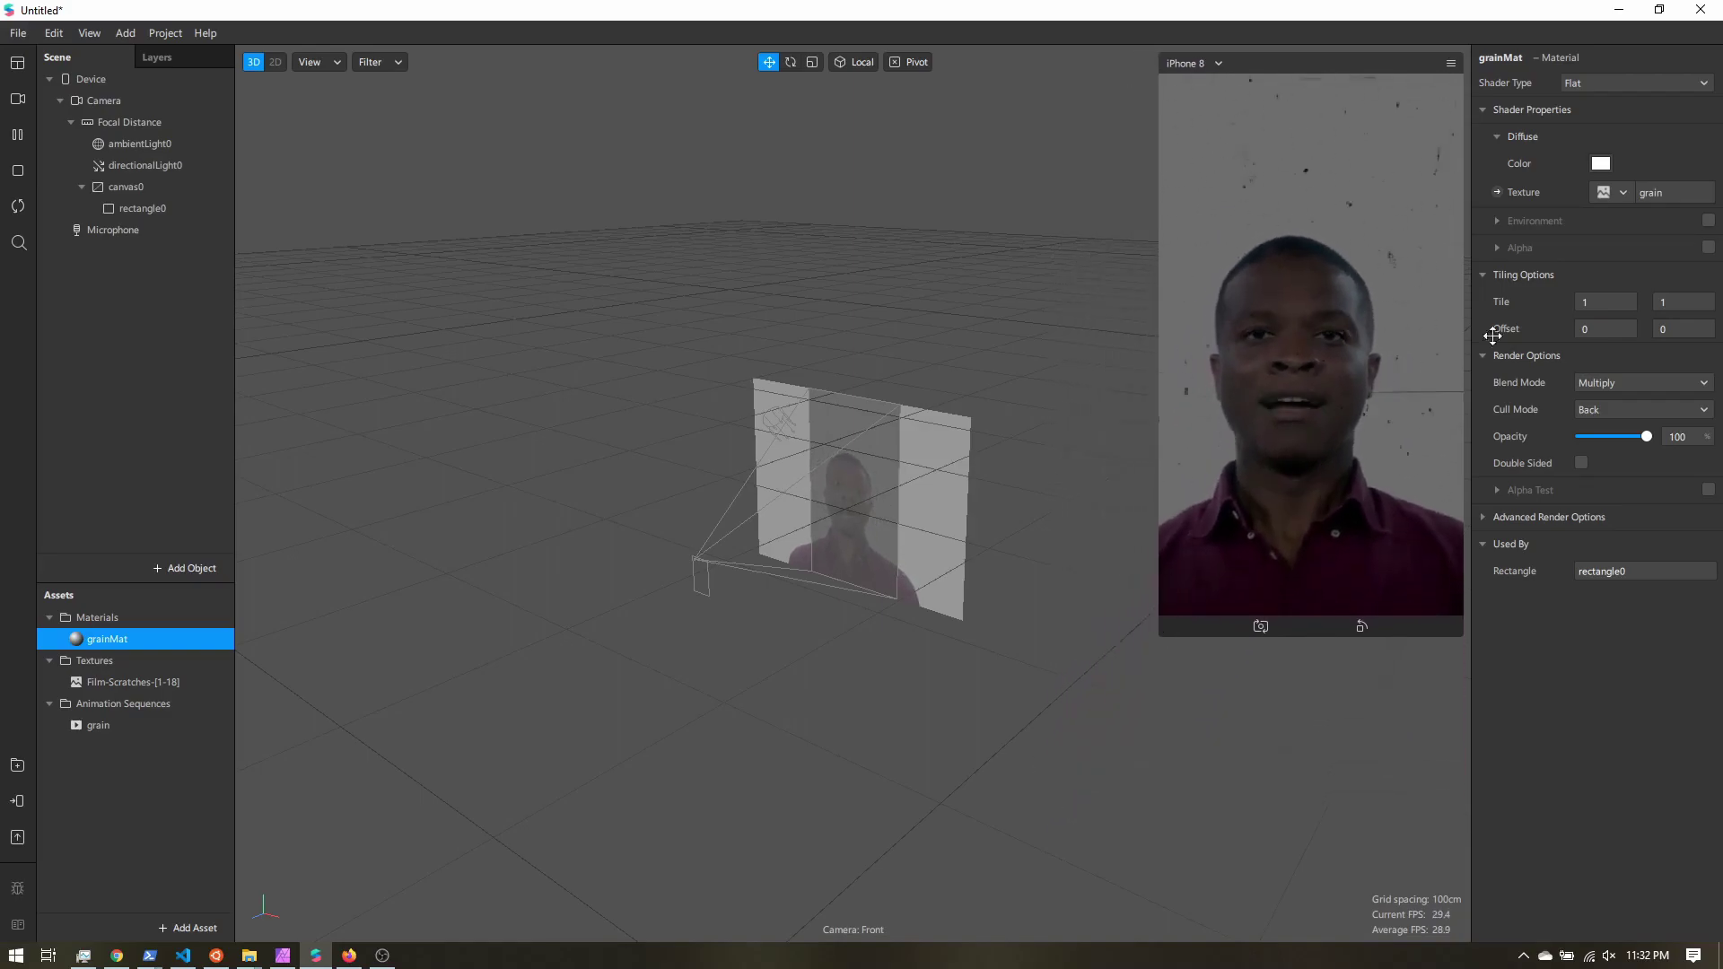
left_click(1609, 374)
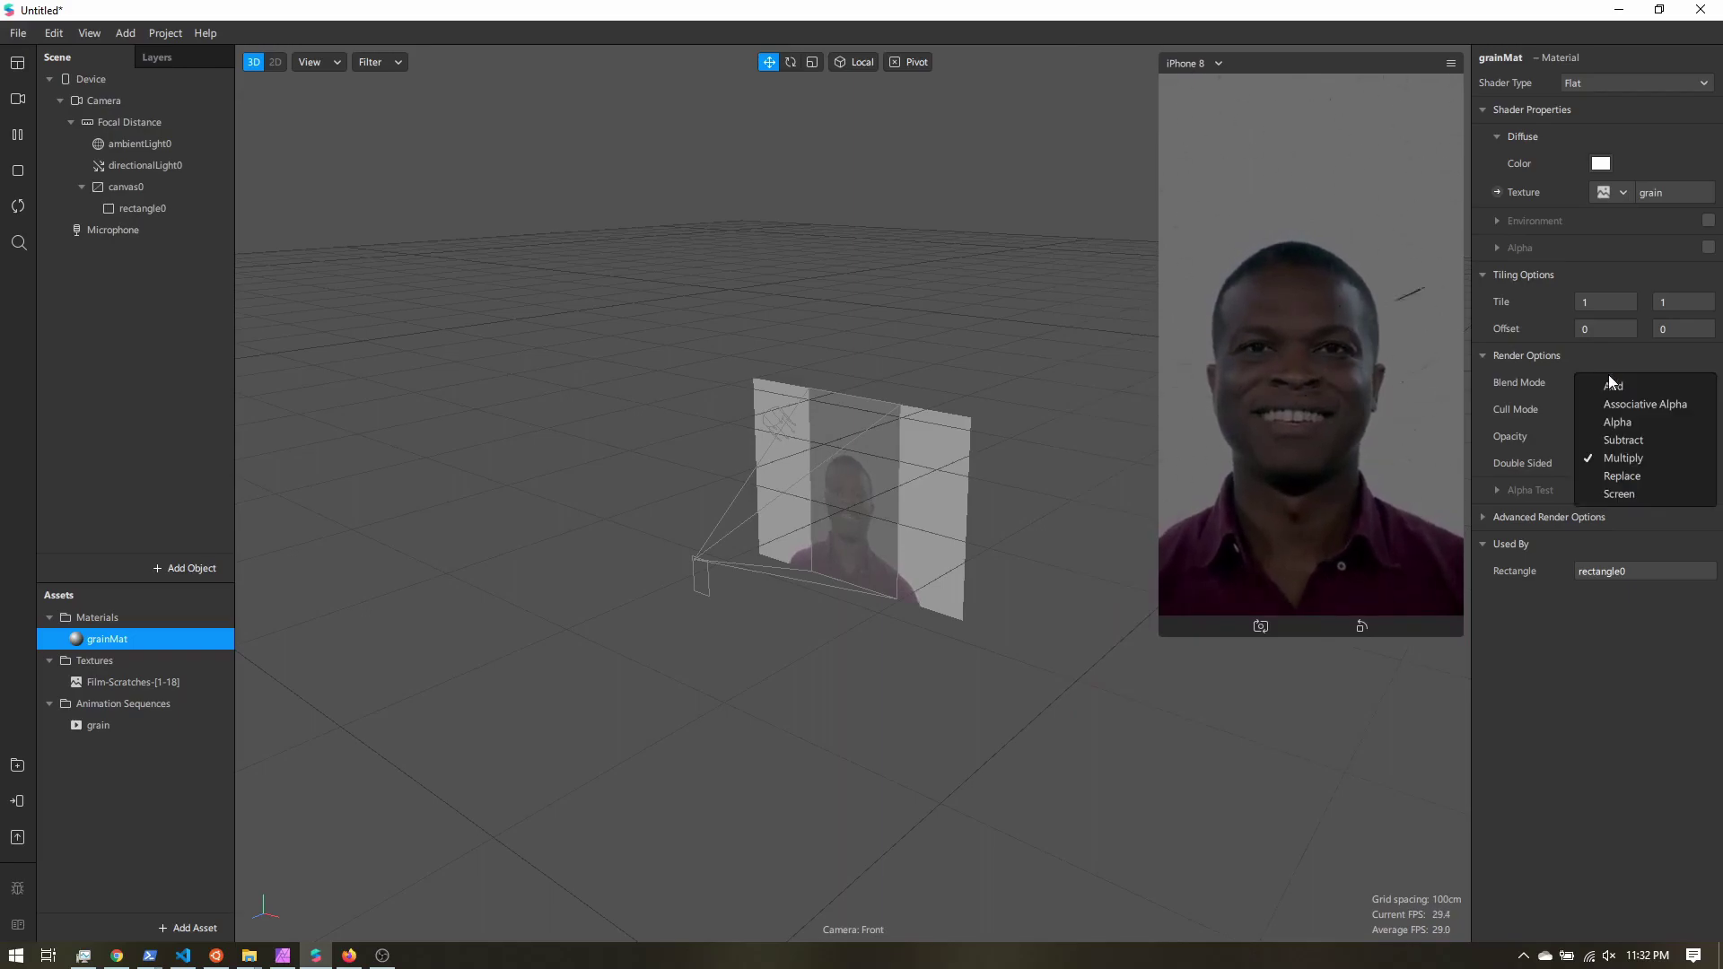
left_click(1618, 422)
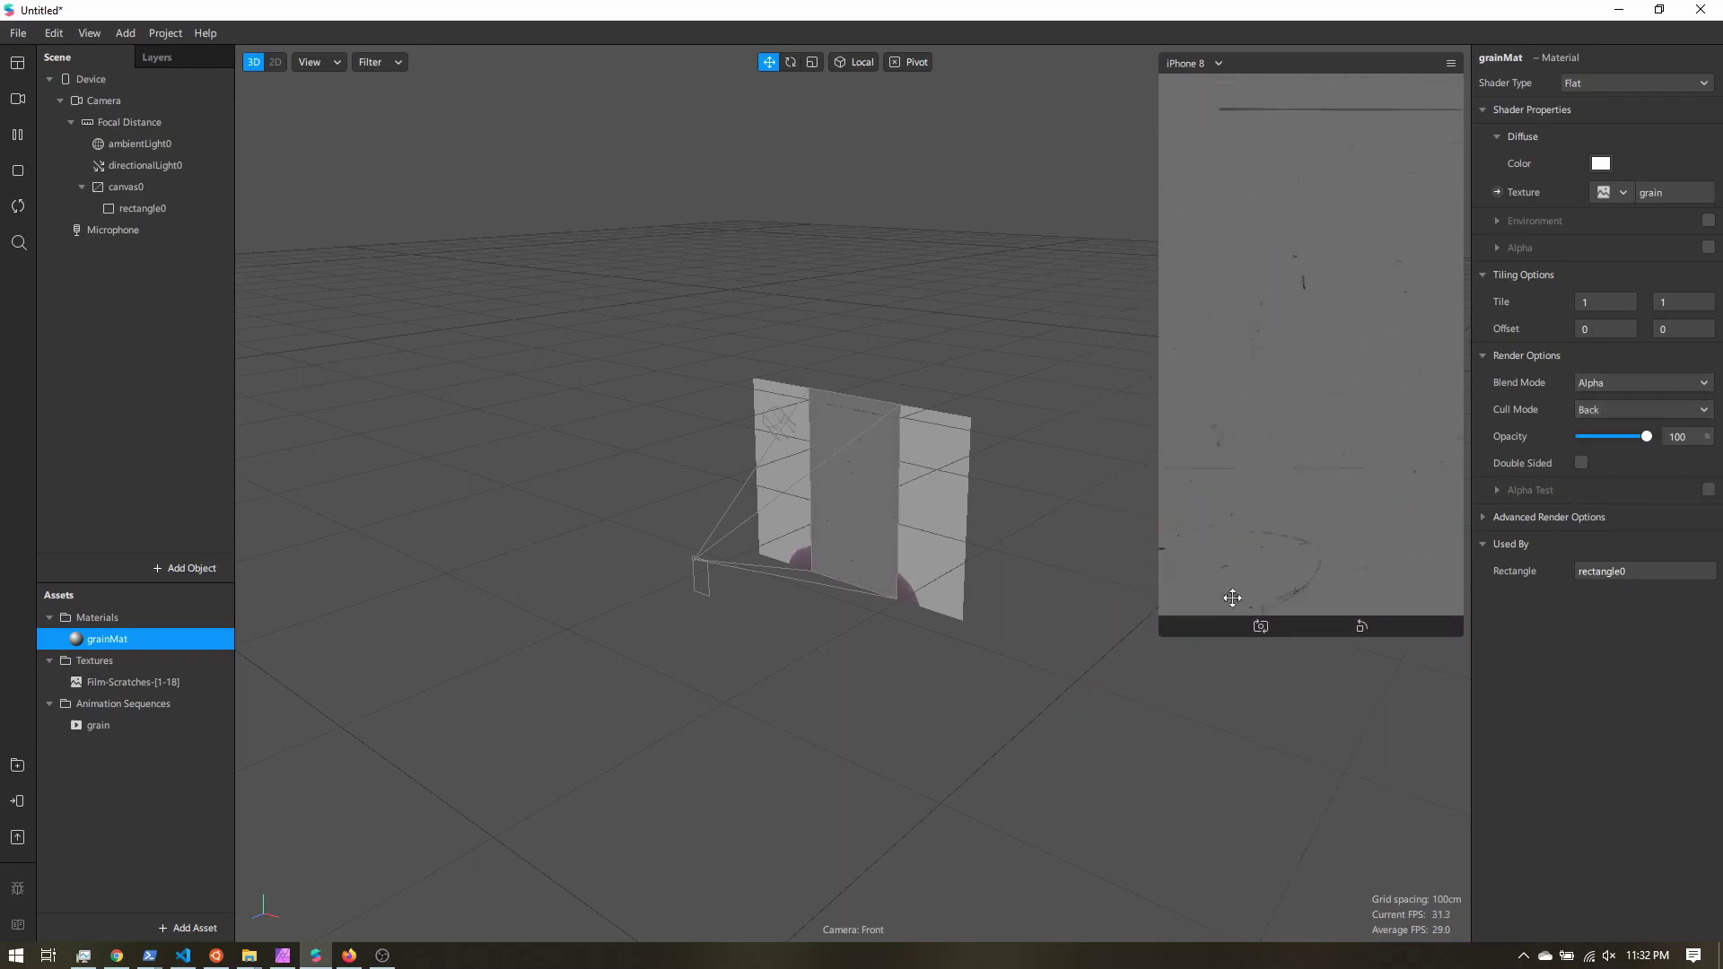
left_click_drag(1159, 632, 1043, 841)
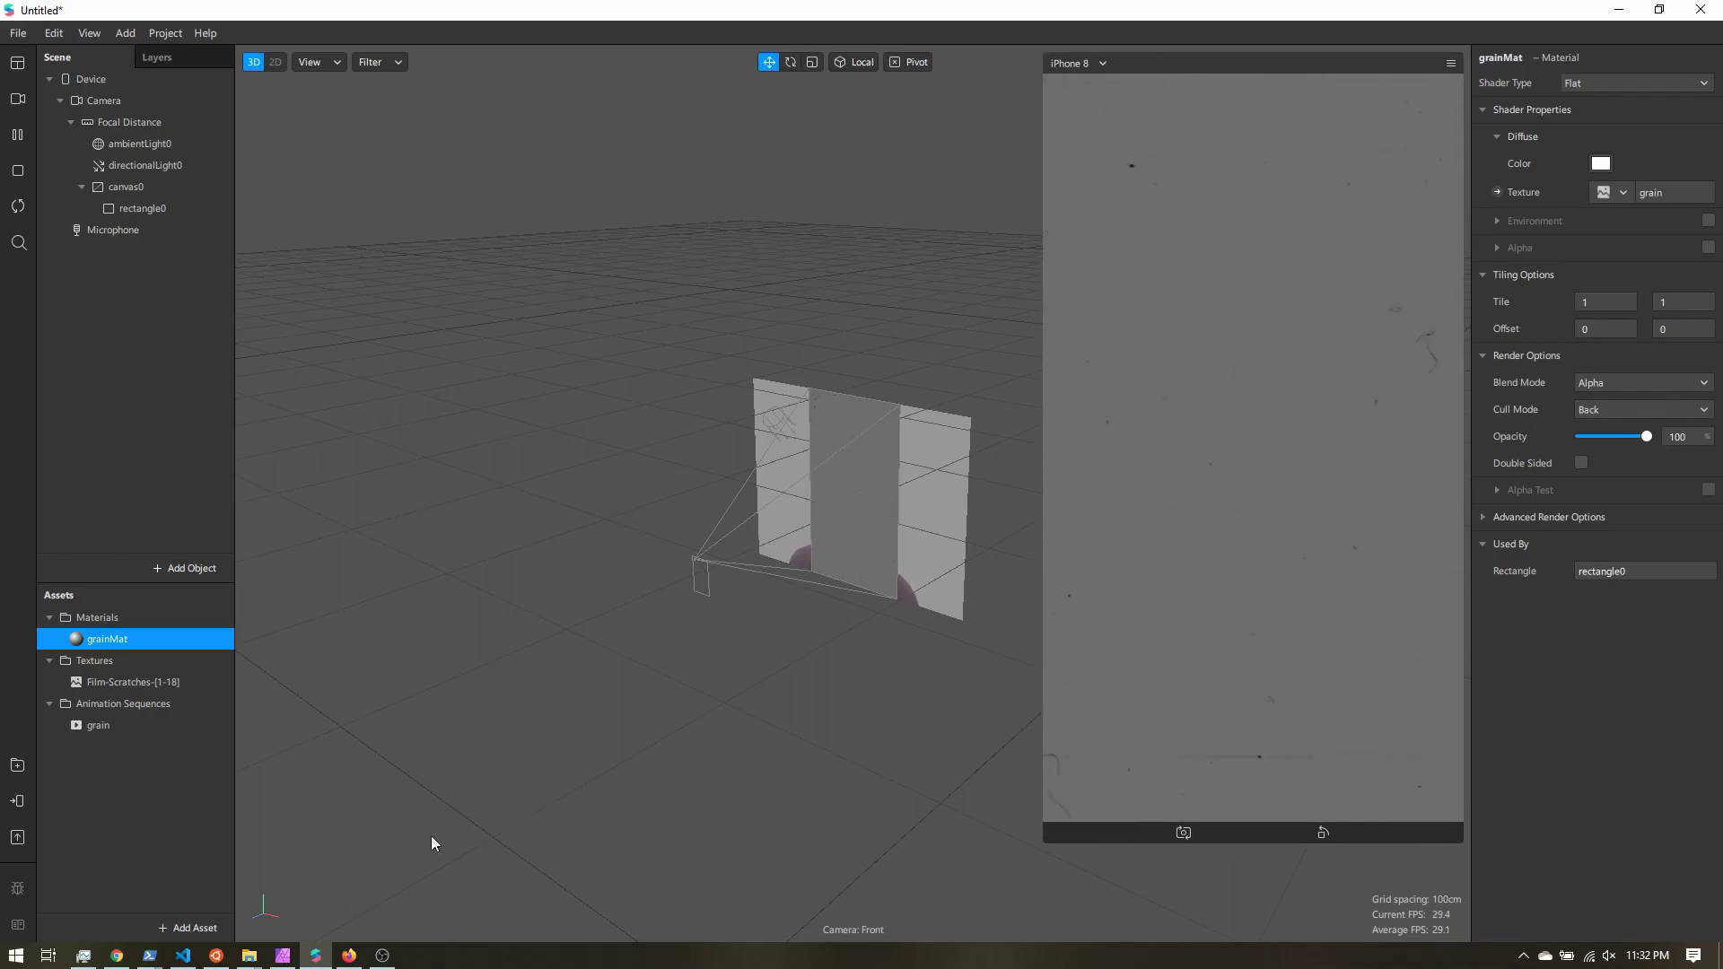
Switch to Affinity Photo, sample the scratch image's grey background with the colour picker to read its value, and return to Spark AR Studio
left_click(284, 957)
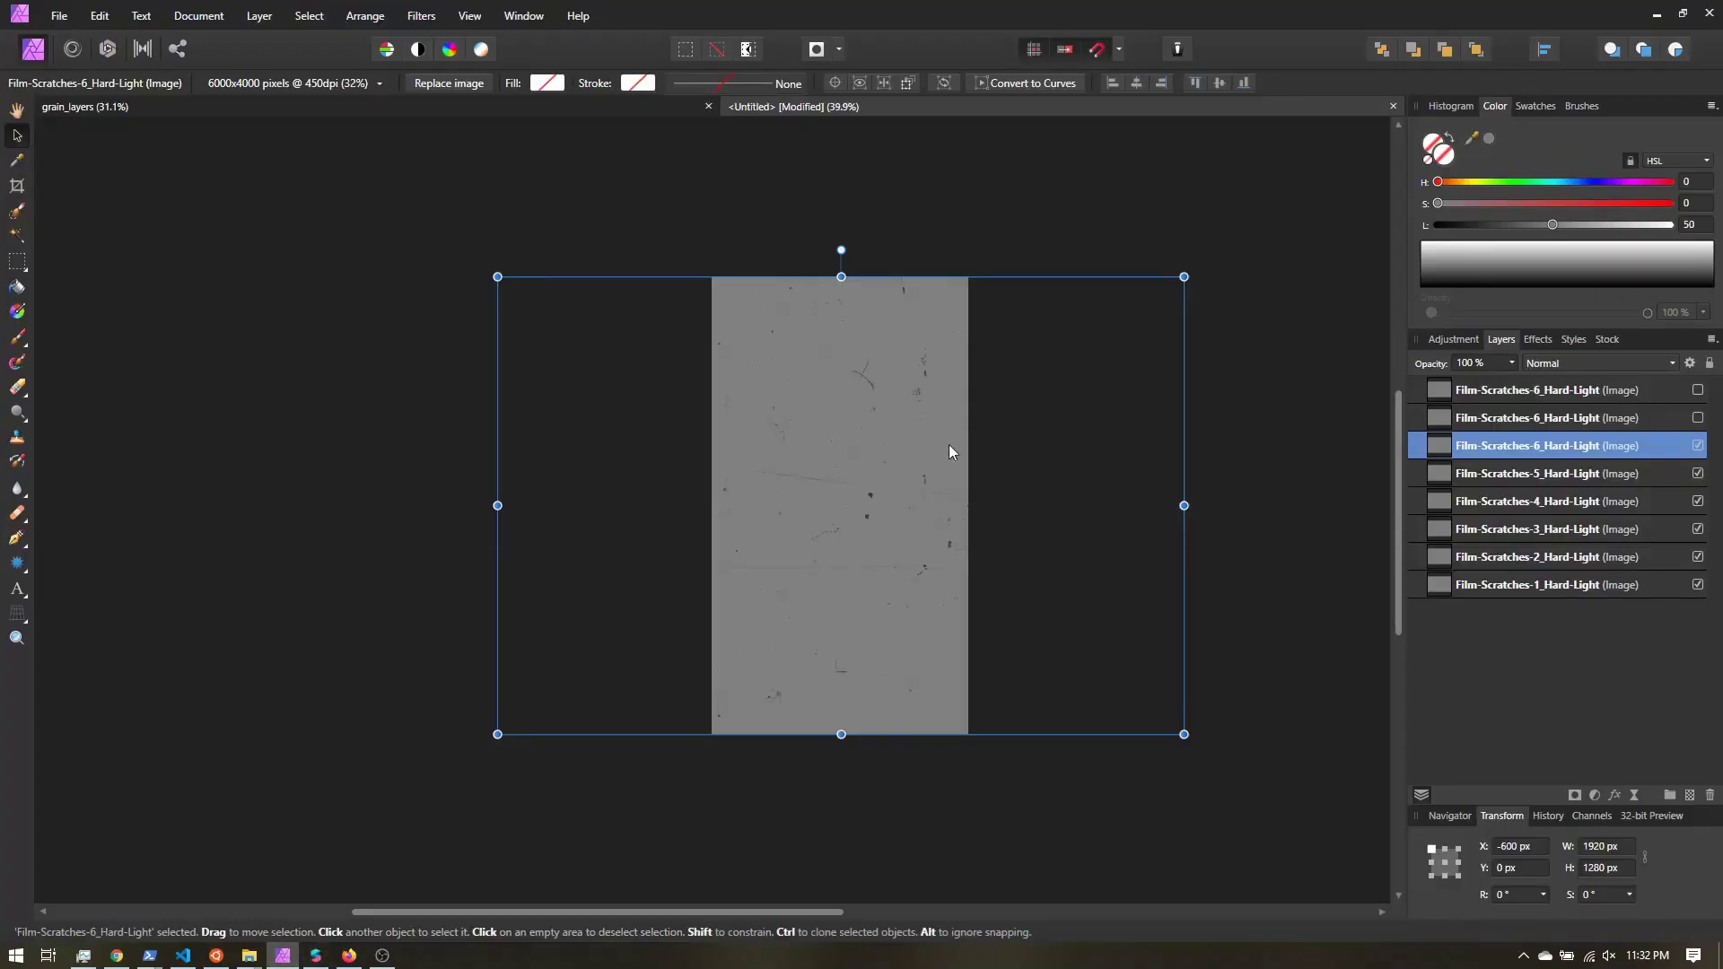
left_click_drag(1472, 138, 873, 339)
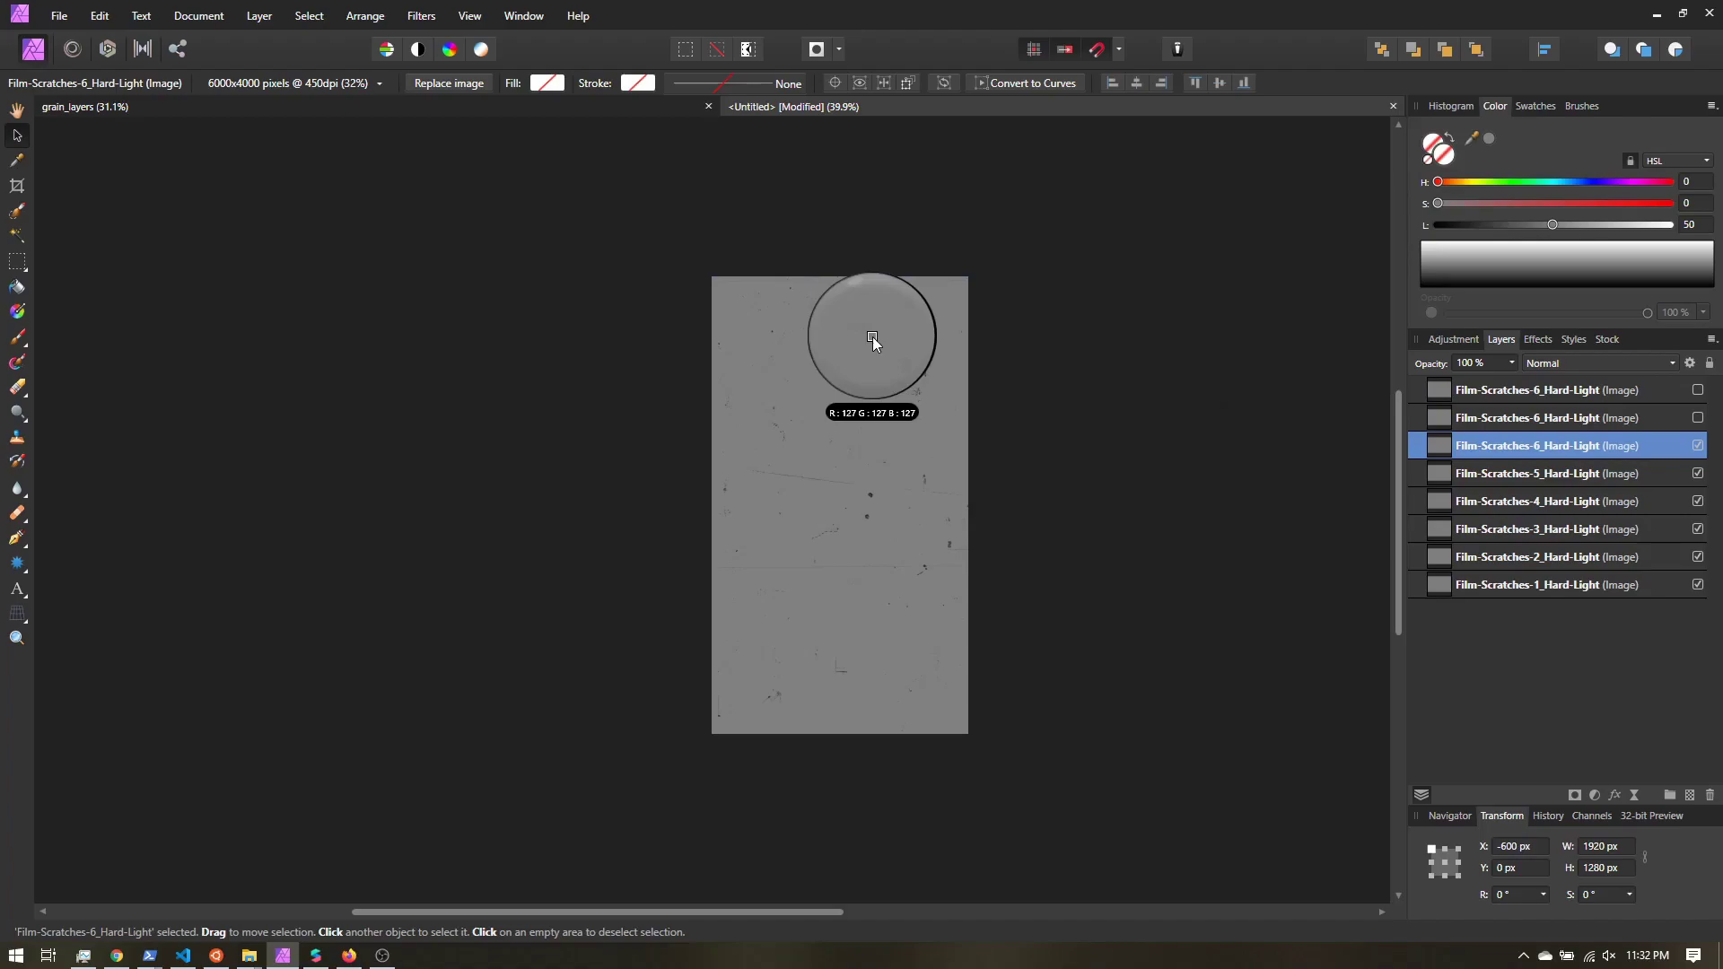
left_click_drag(872, 339, 873, 339)
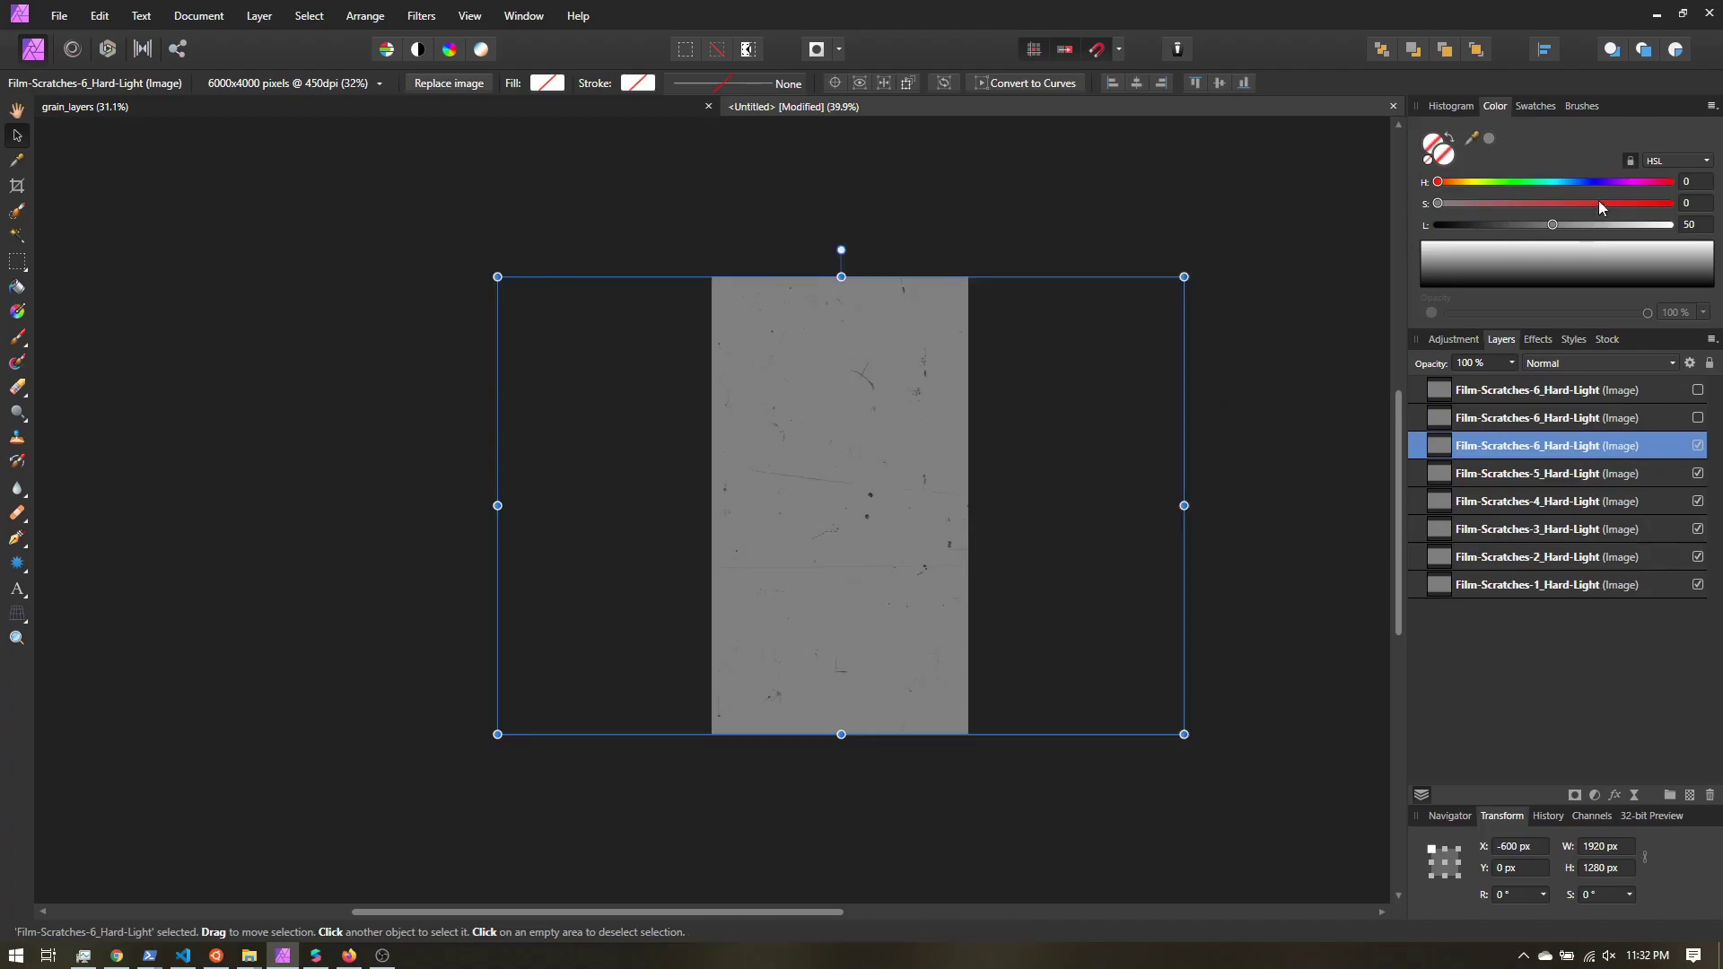
left_click(1490, 139)
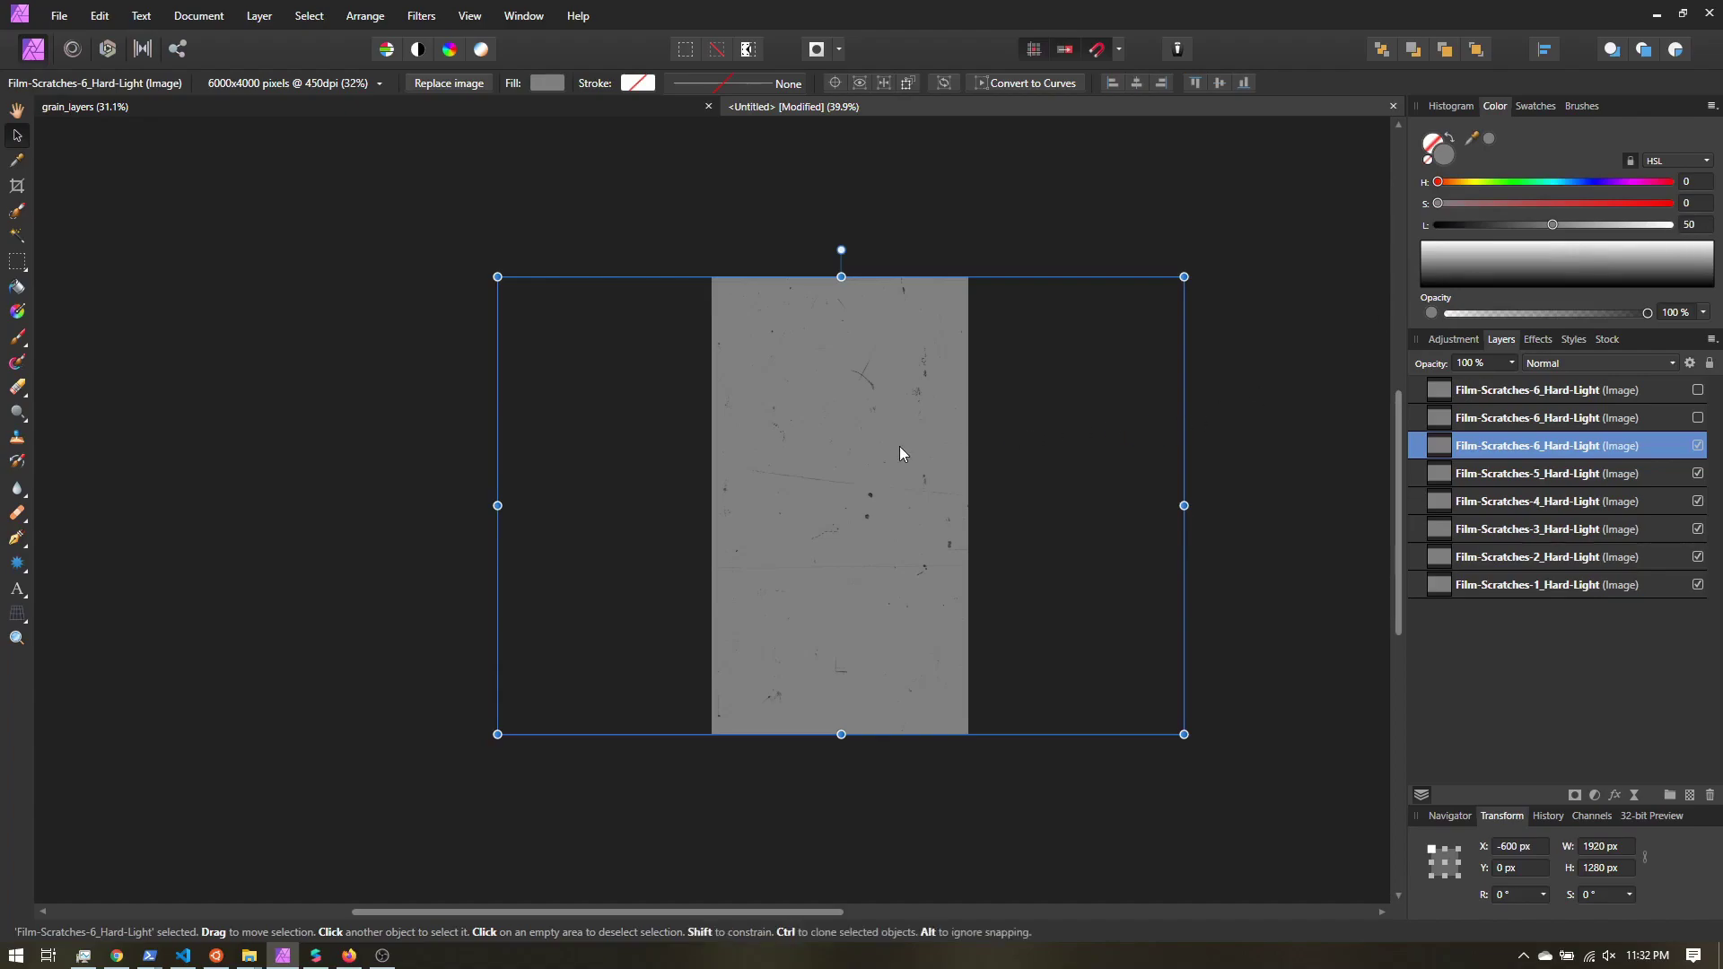
left_click(316, 955)
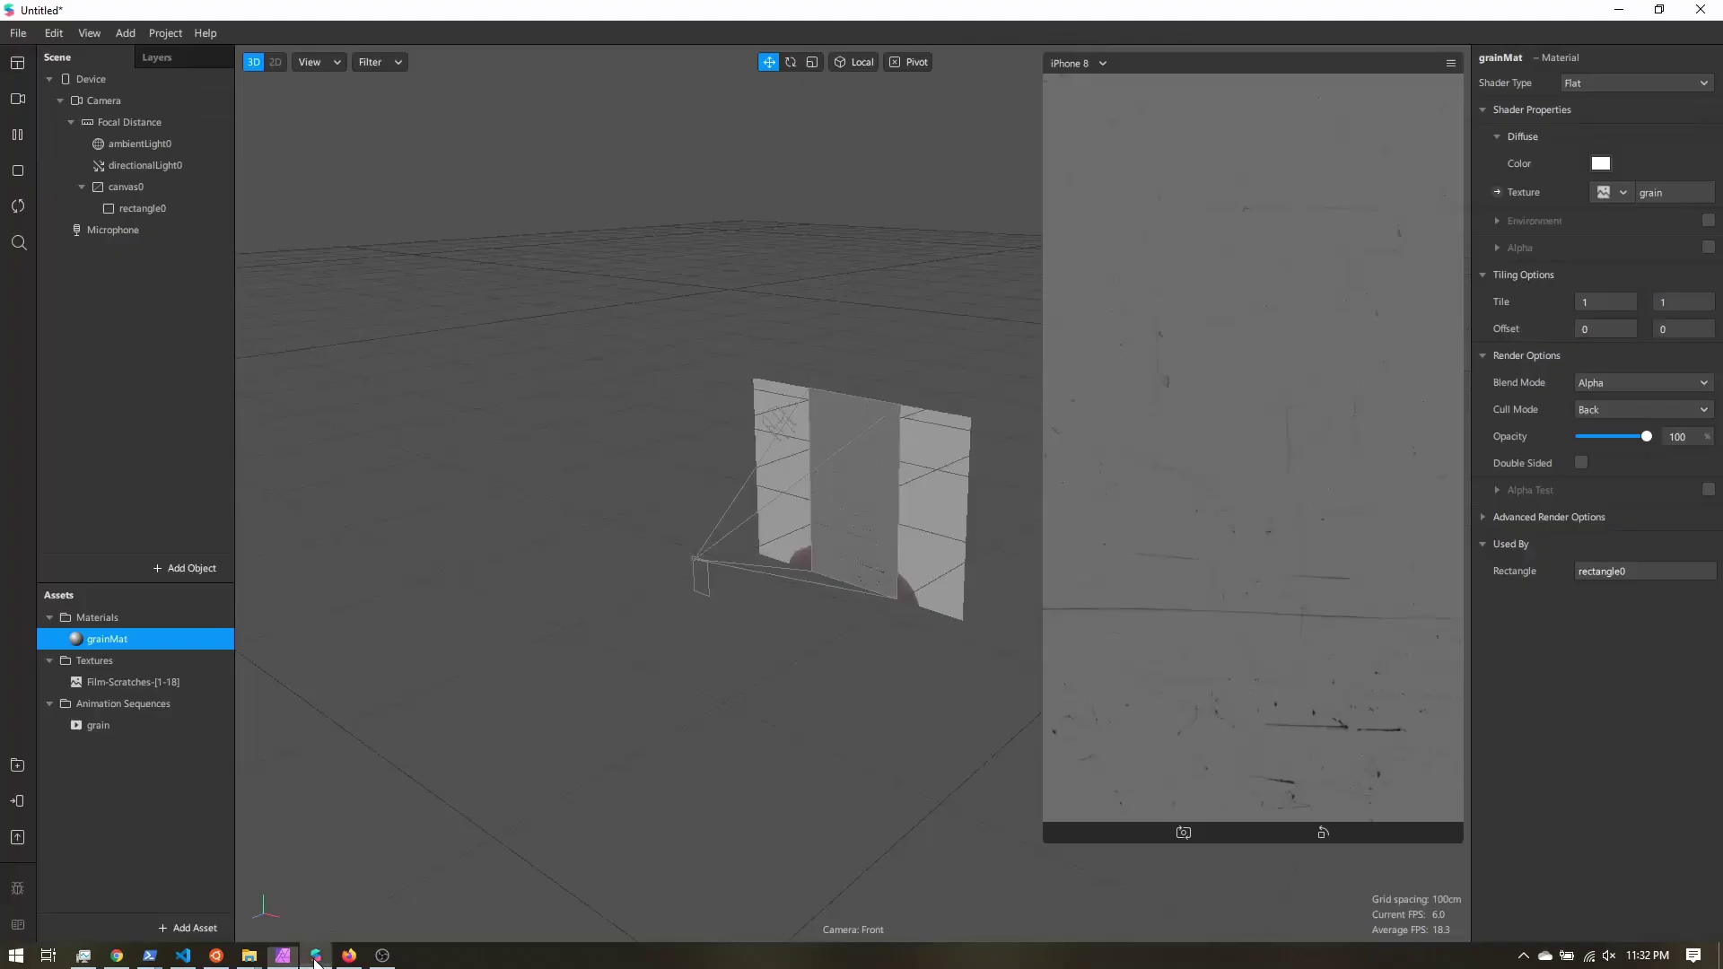
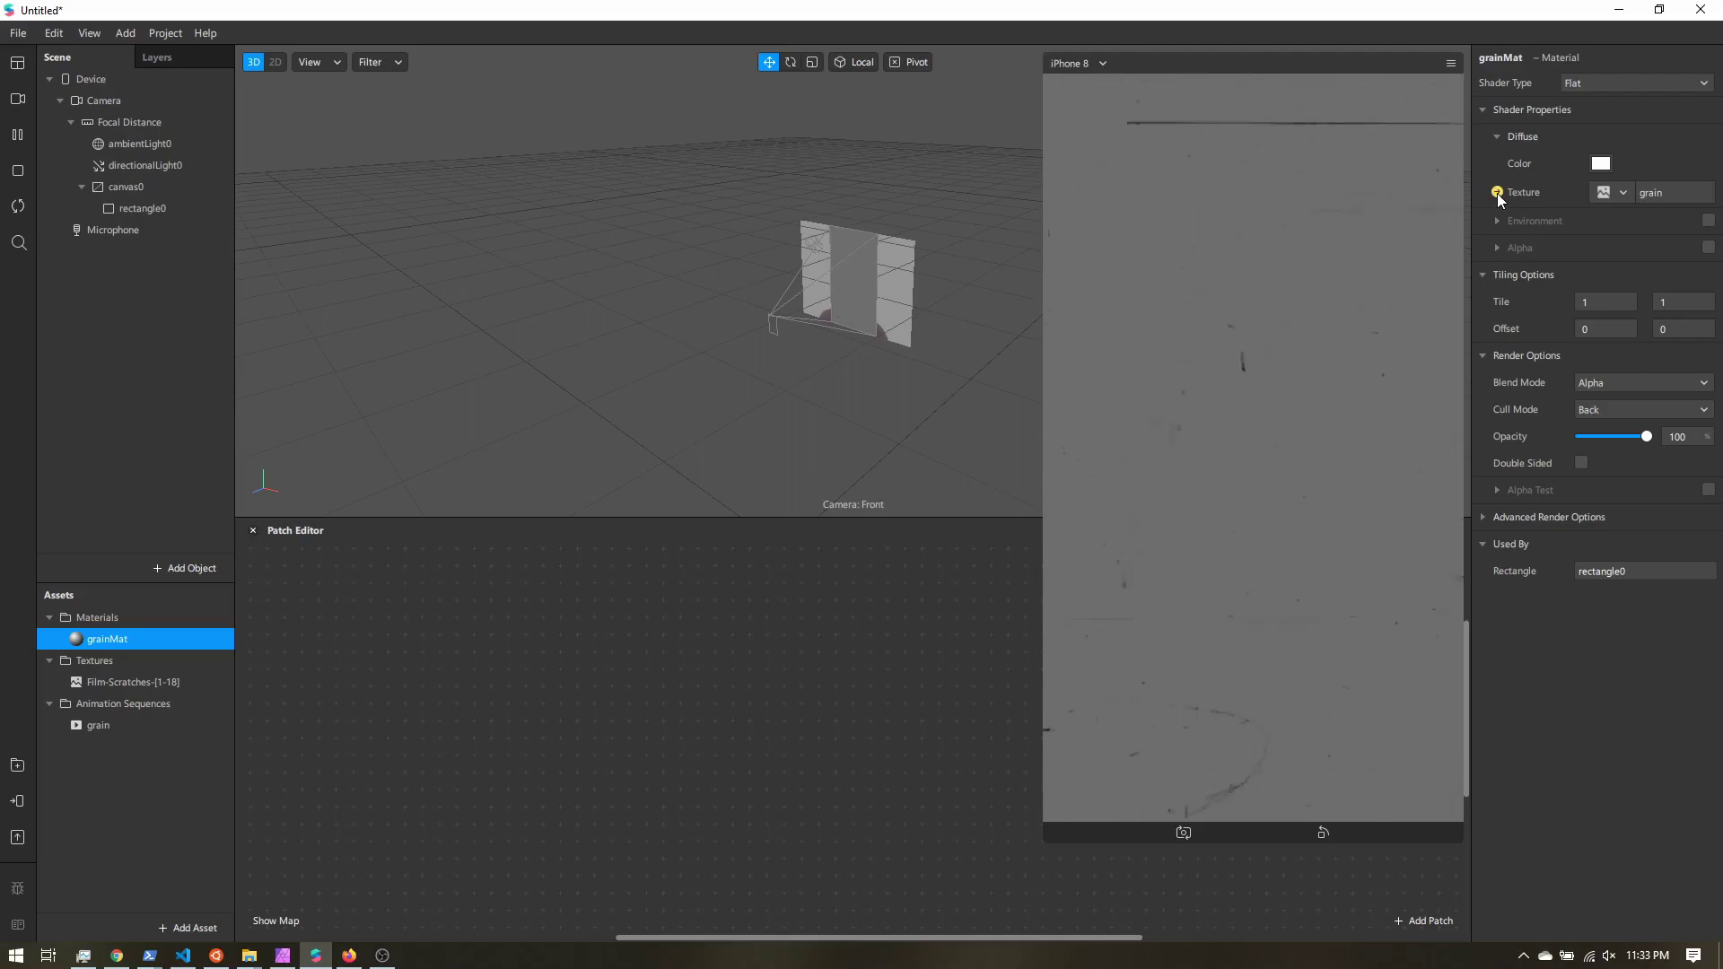
Create a patch for grainMat's diffuse texture and connect the grain sequence's RGBA output to it in the Patch Editor
left_click(1497, 192)
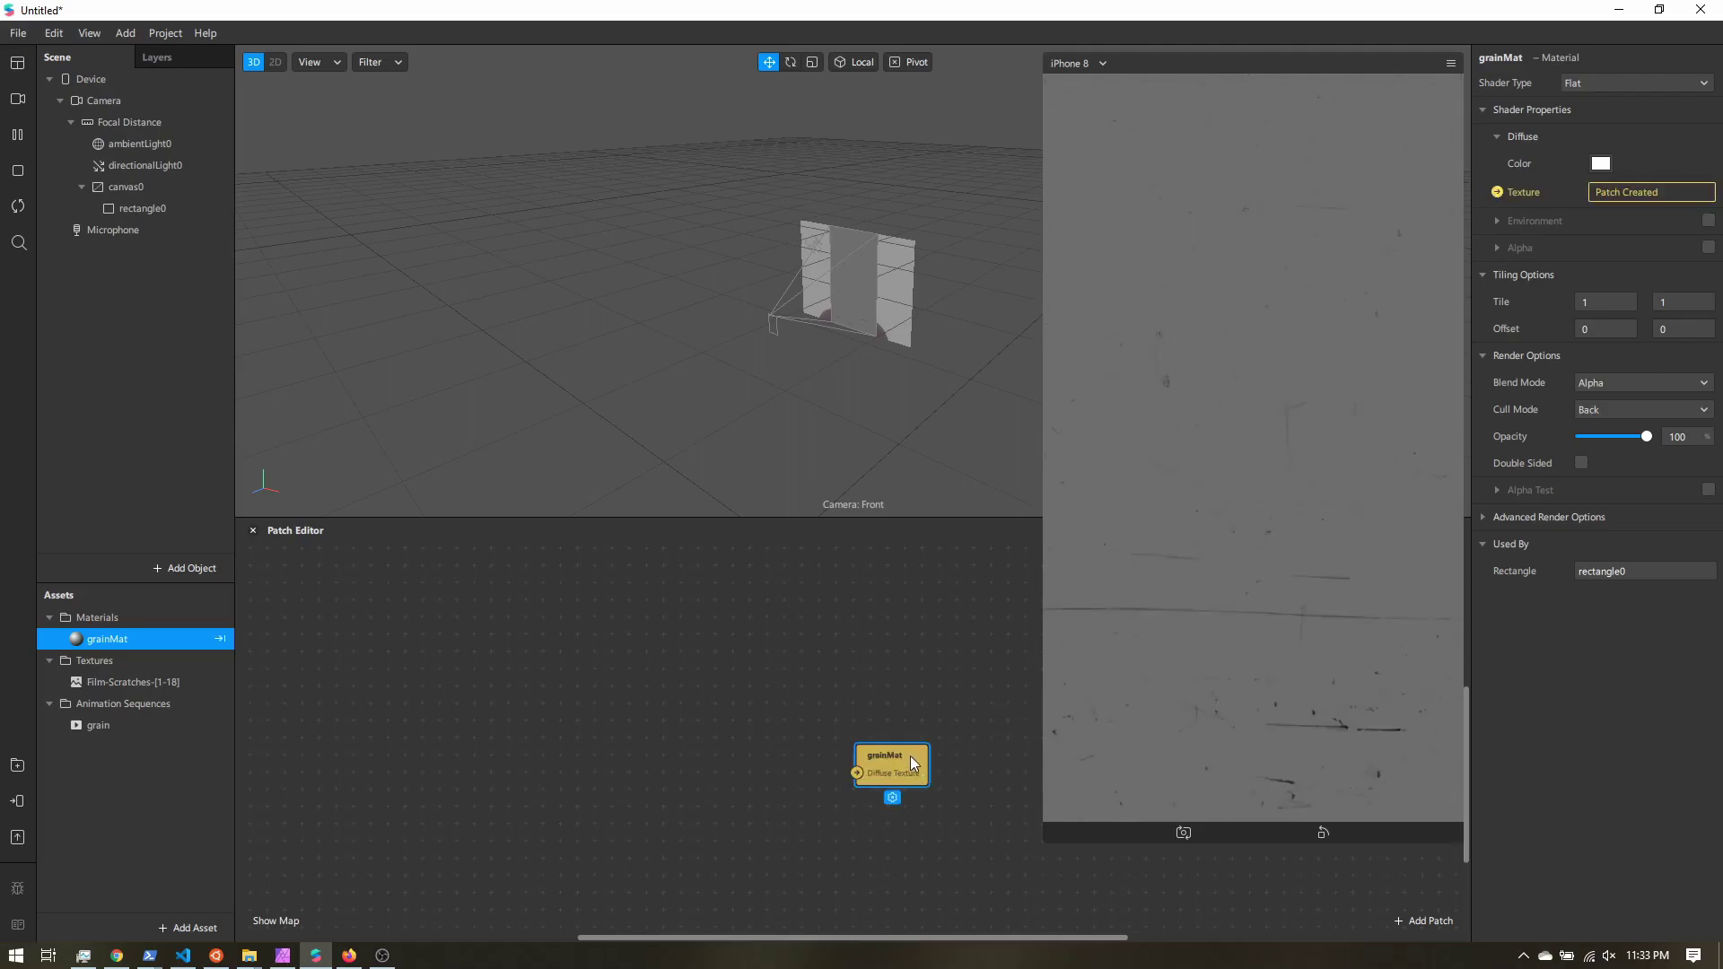
left_click_drag(910, 756, 856, 679)
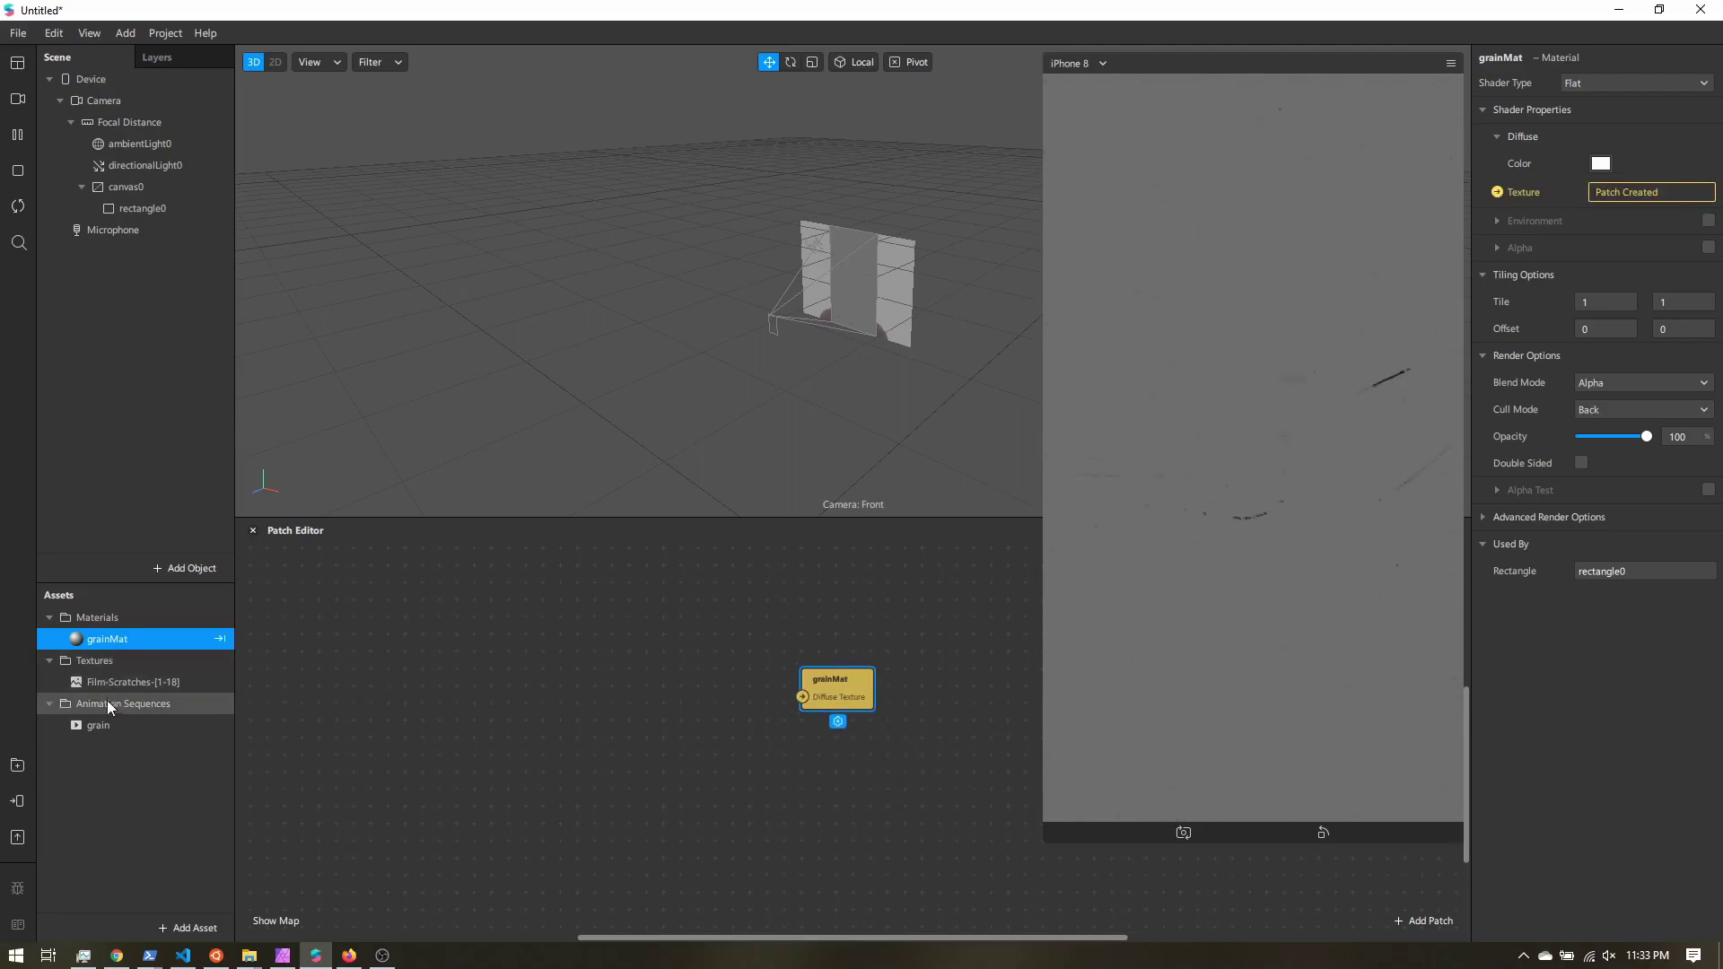
left_click_drag(90, 729, 804, 698)
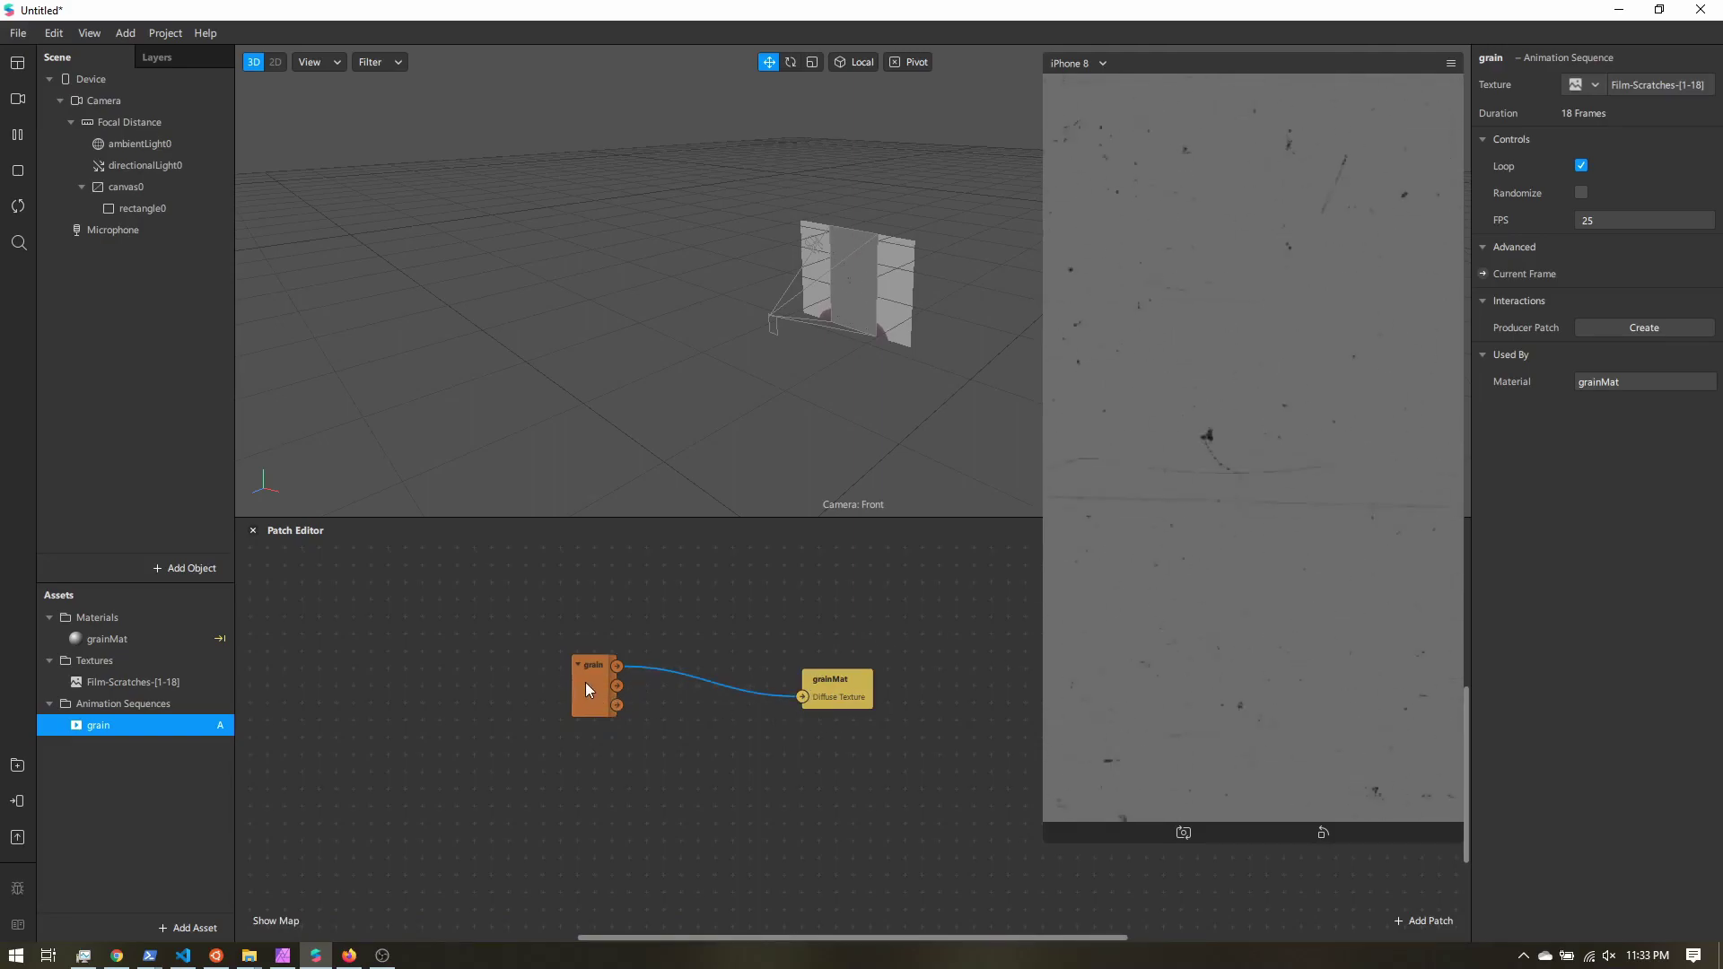
left_click(578, 687)
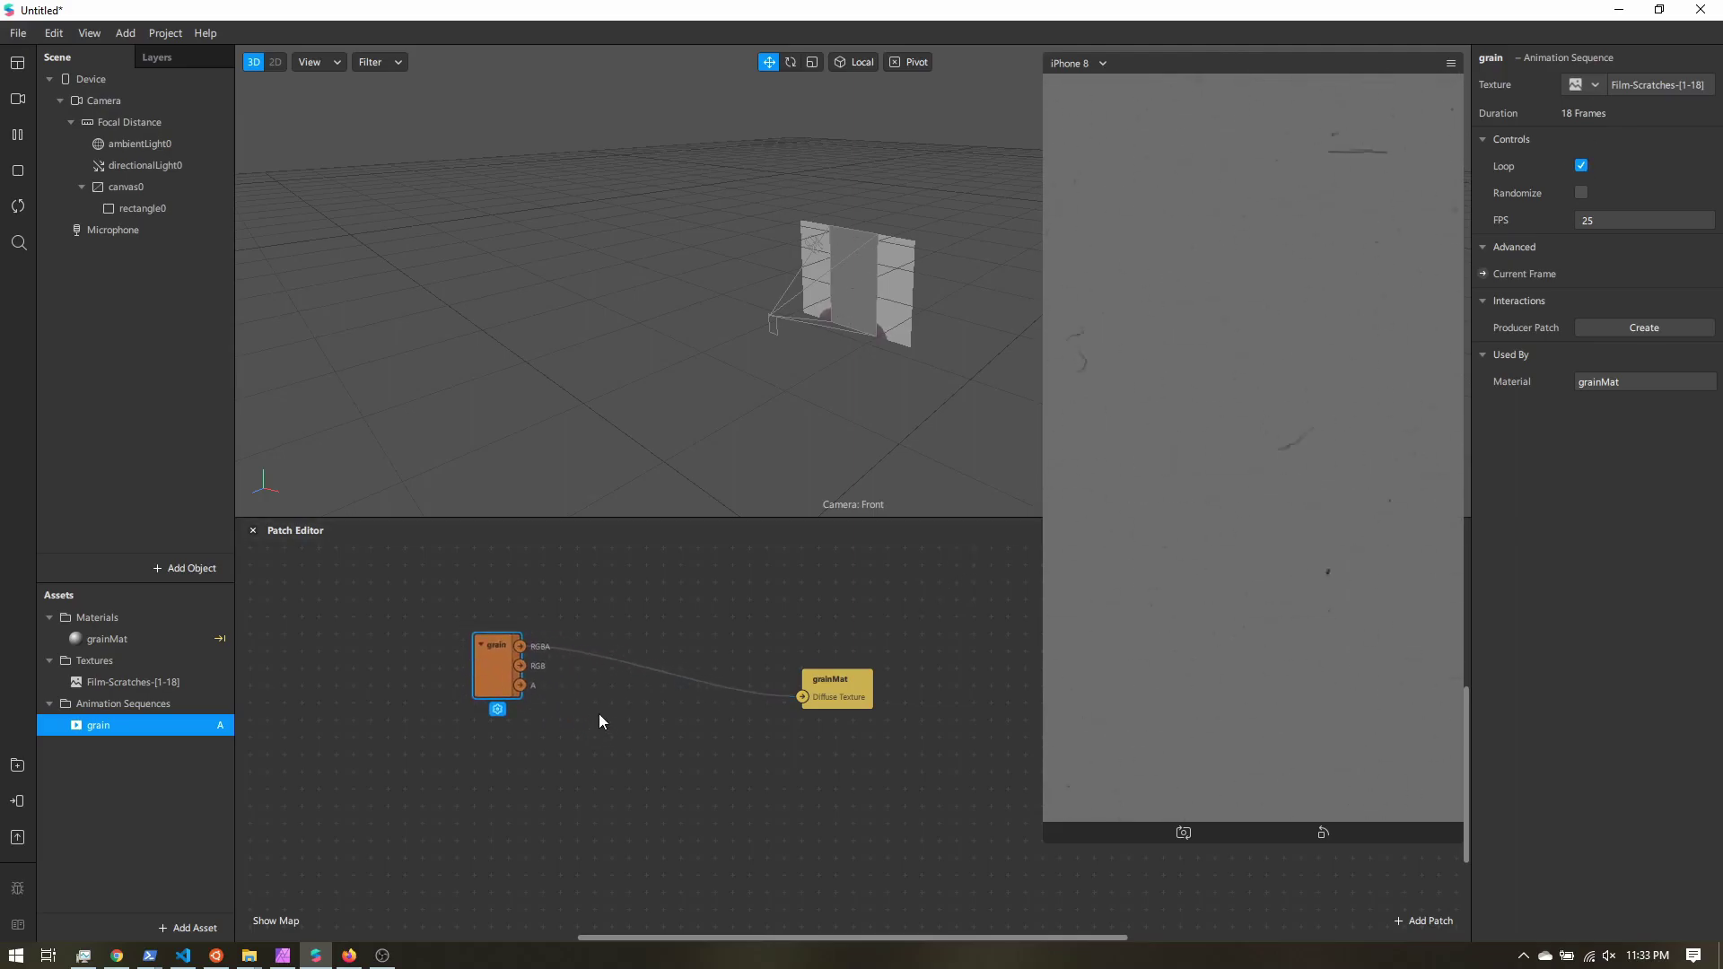
Add a From Range patch to the Patch Editor and place it between the grain and grainMat patches
double_click(599, 714)
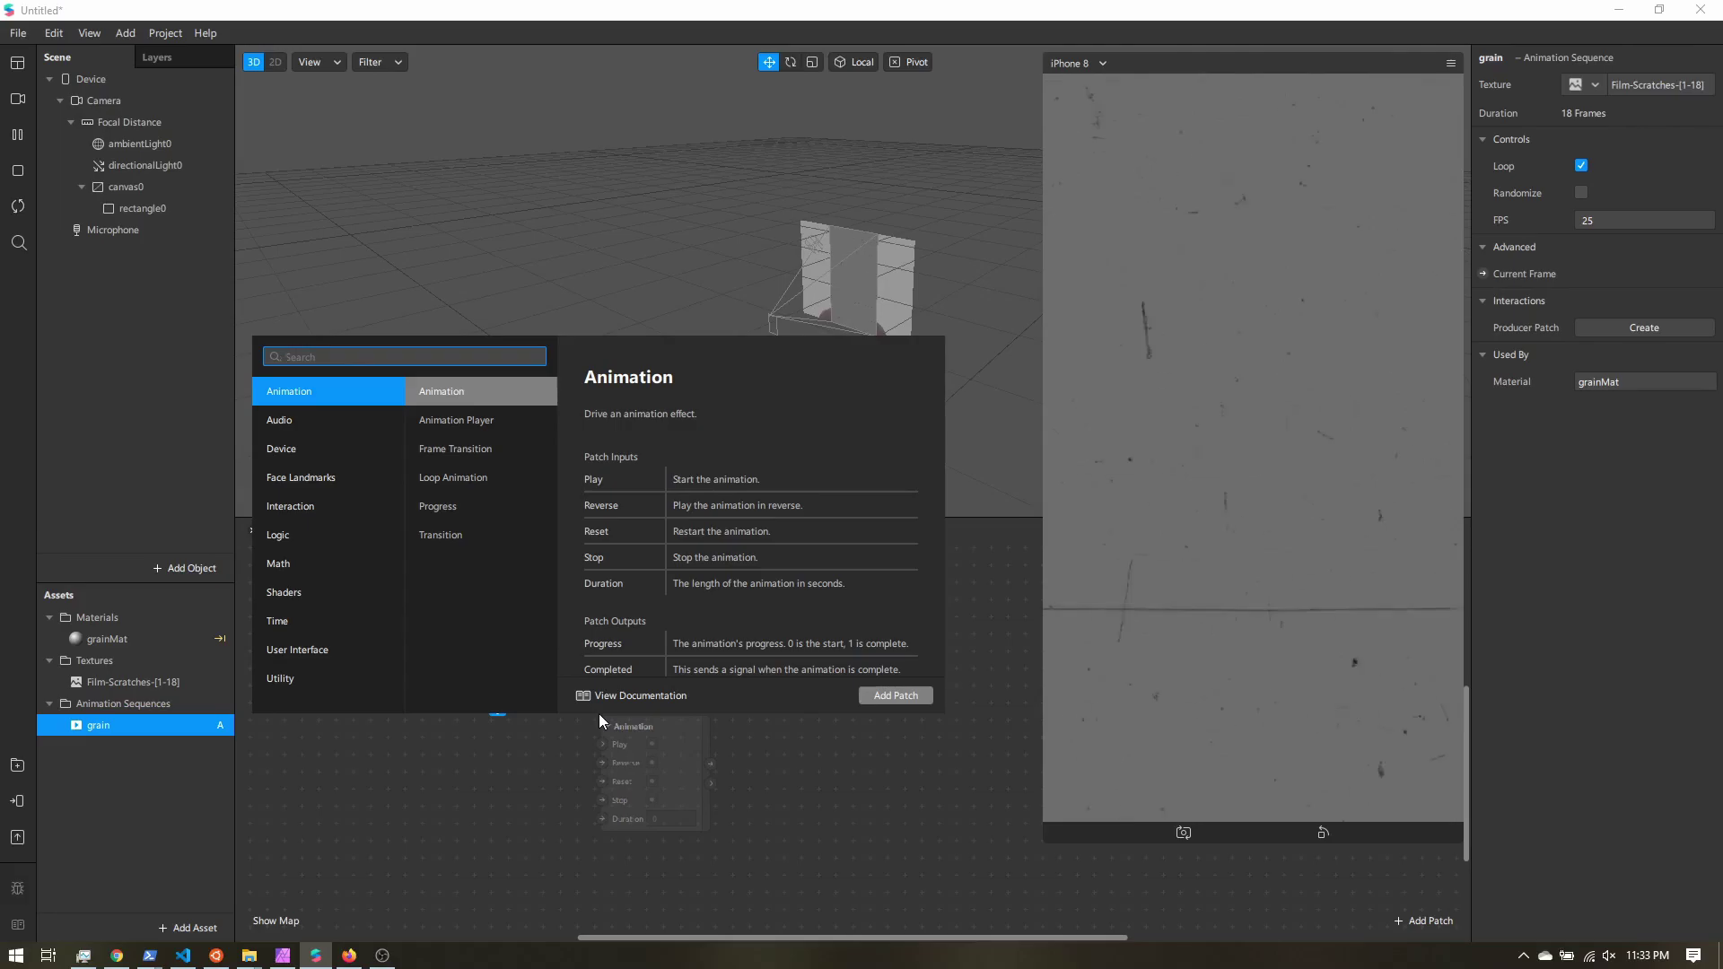
type("from")
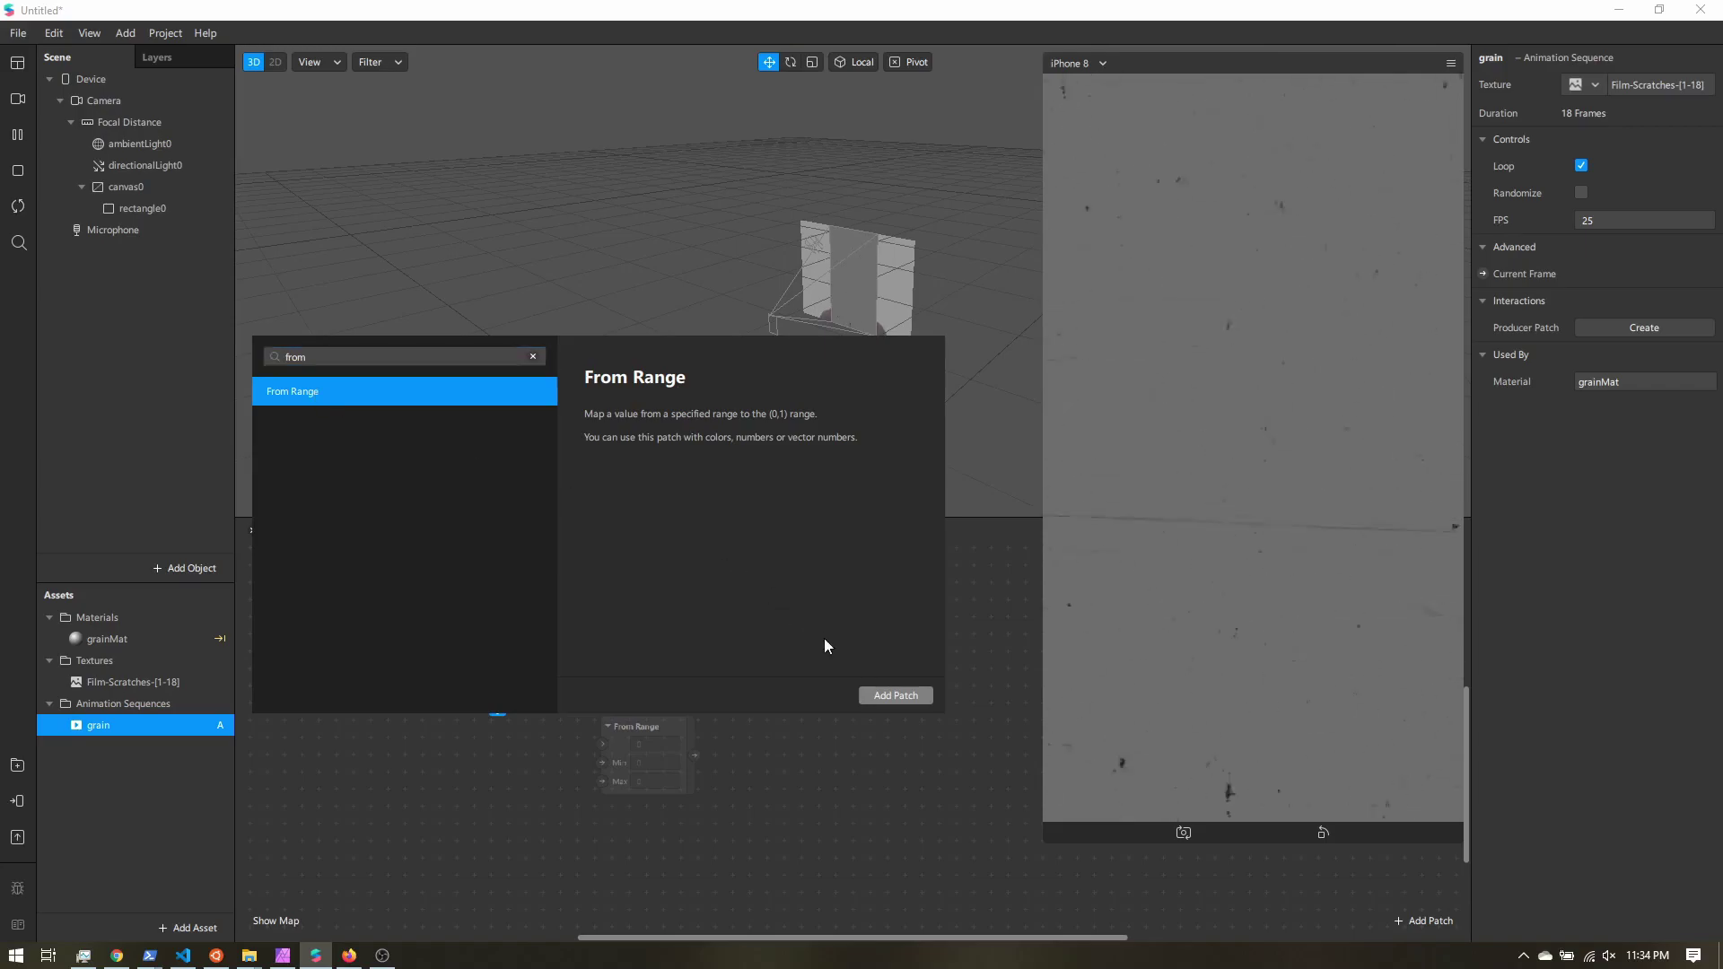
left_click(871, 692)
left_click_drag(638, 733, 631, 719)
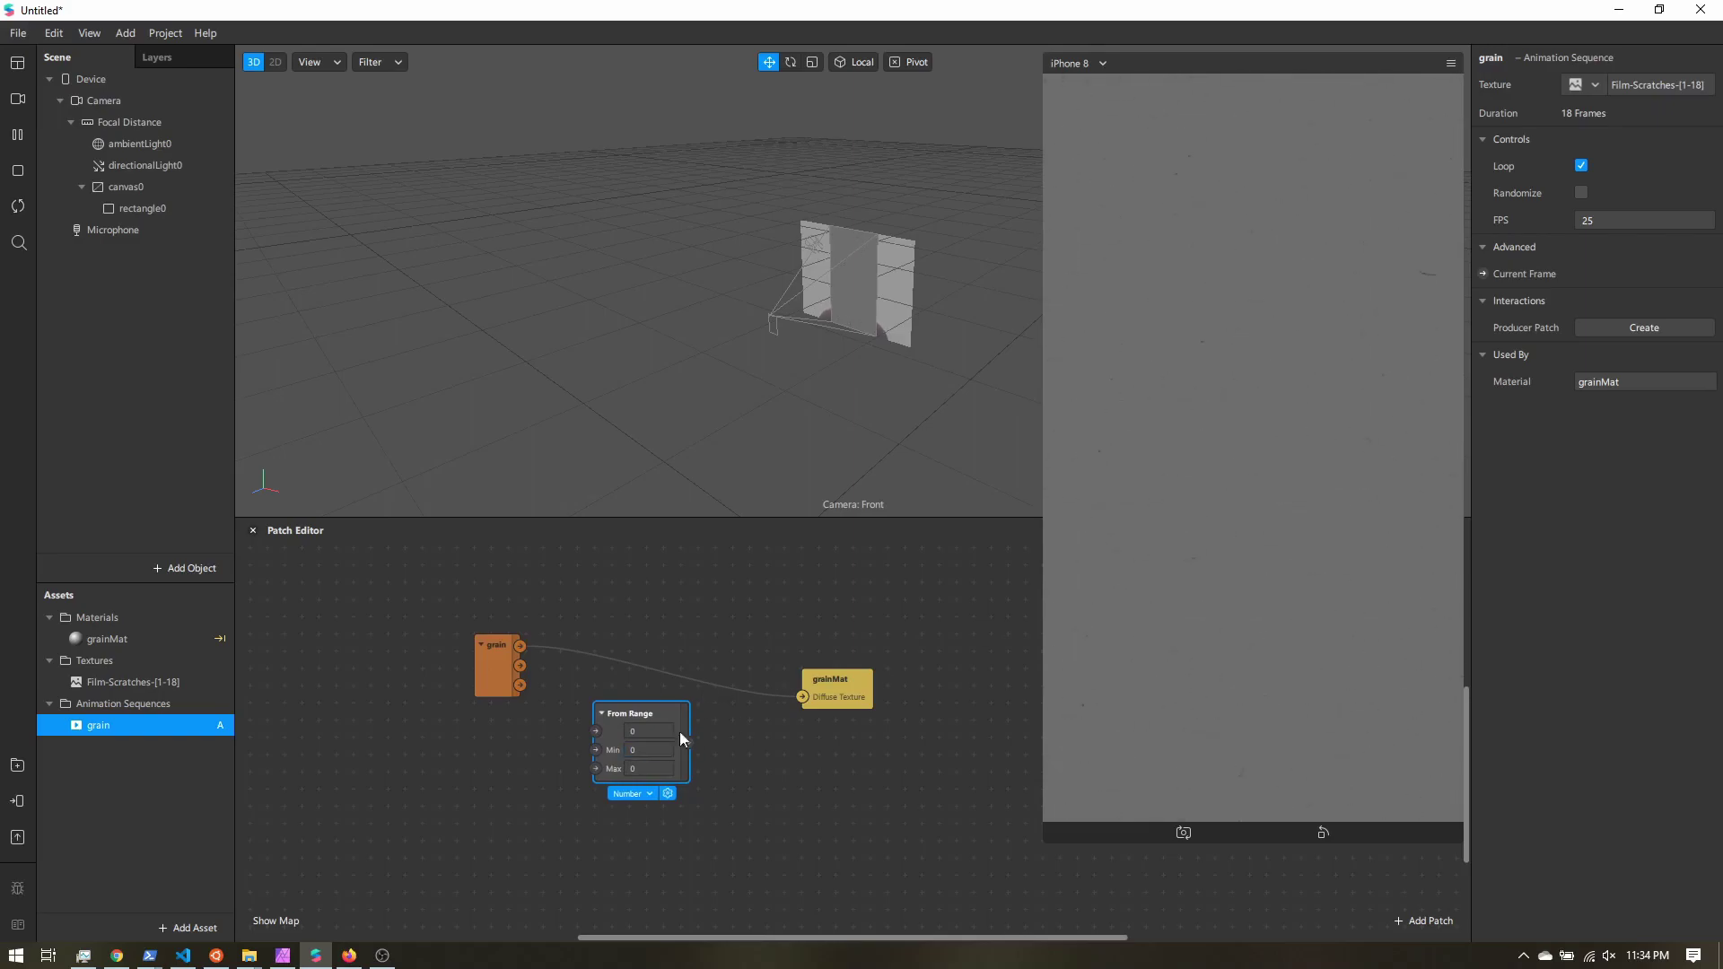
Set the From Range patch's Max to 0.5 and wire it between grain's RGBA output and grainMat's diffuse texture
left_click(642, 767)
type("0.5")
key("Return")
left_click_drag(519, 646, 801, 698)
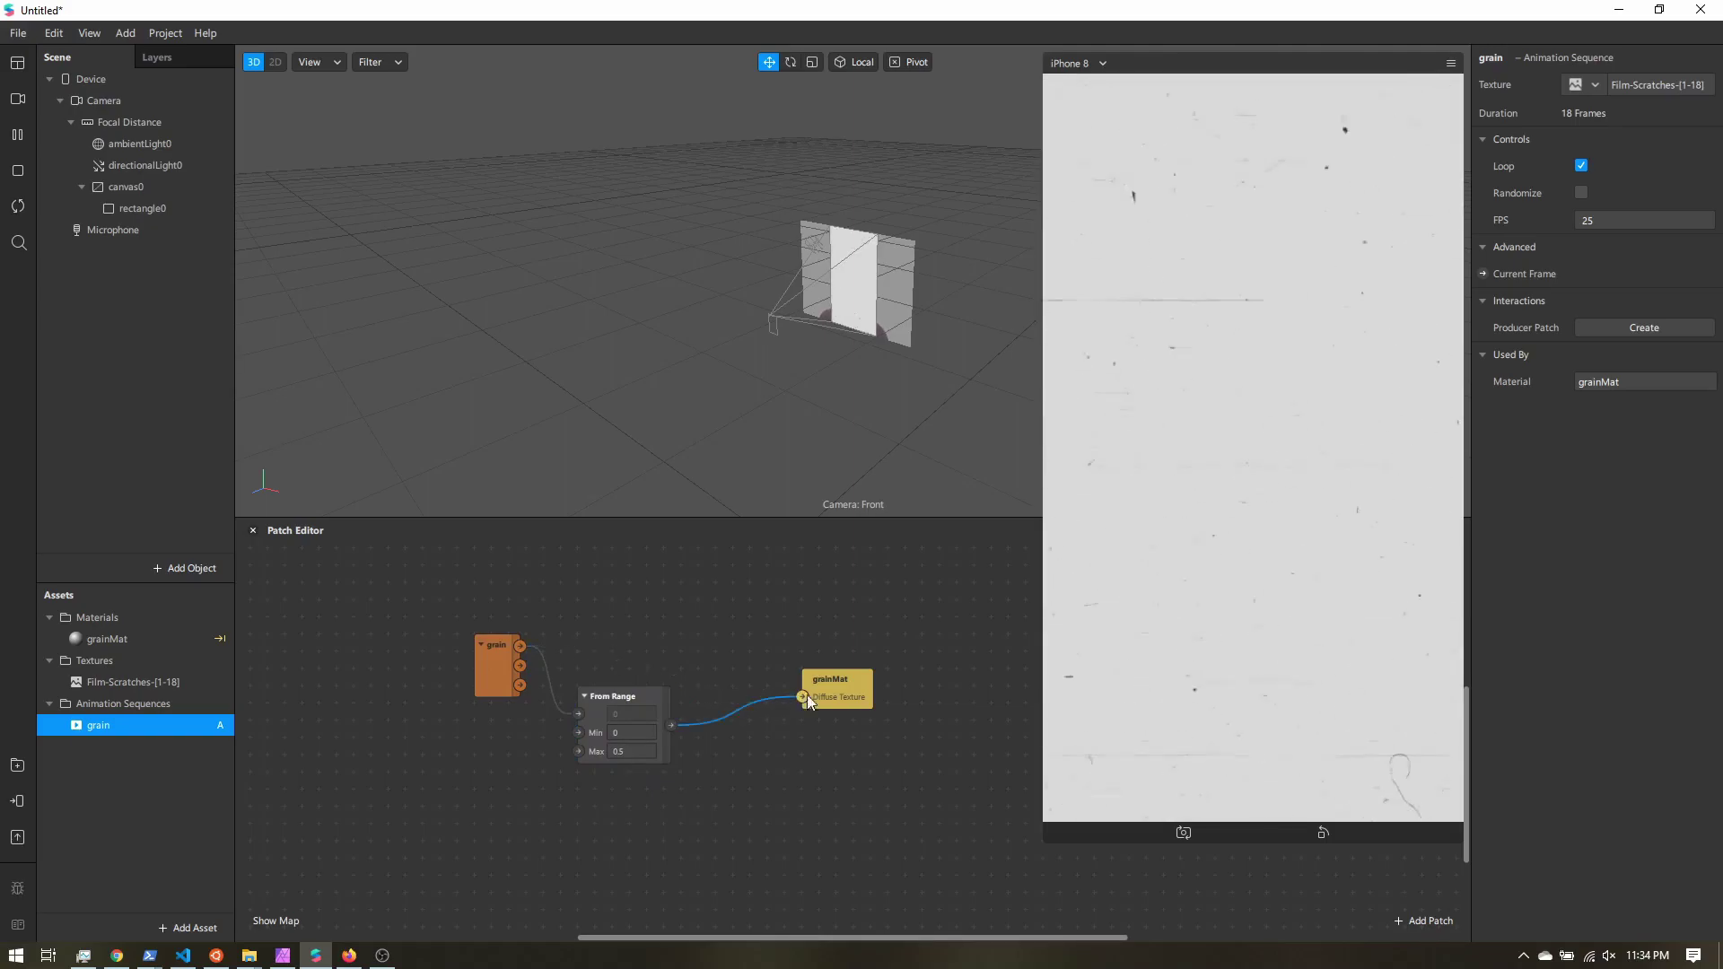
left_click_drag(632, 702, 649, 667)
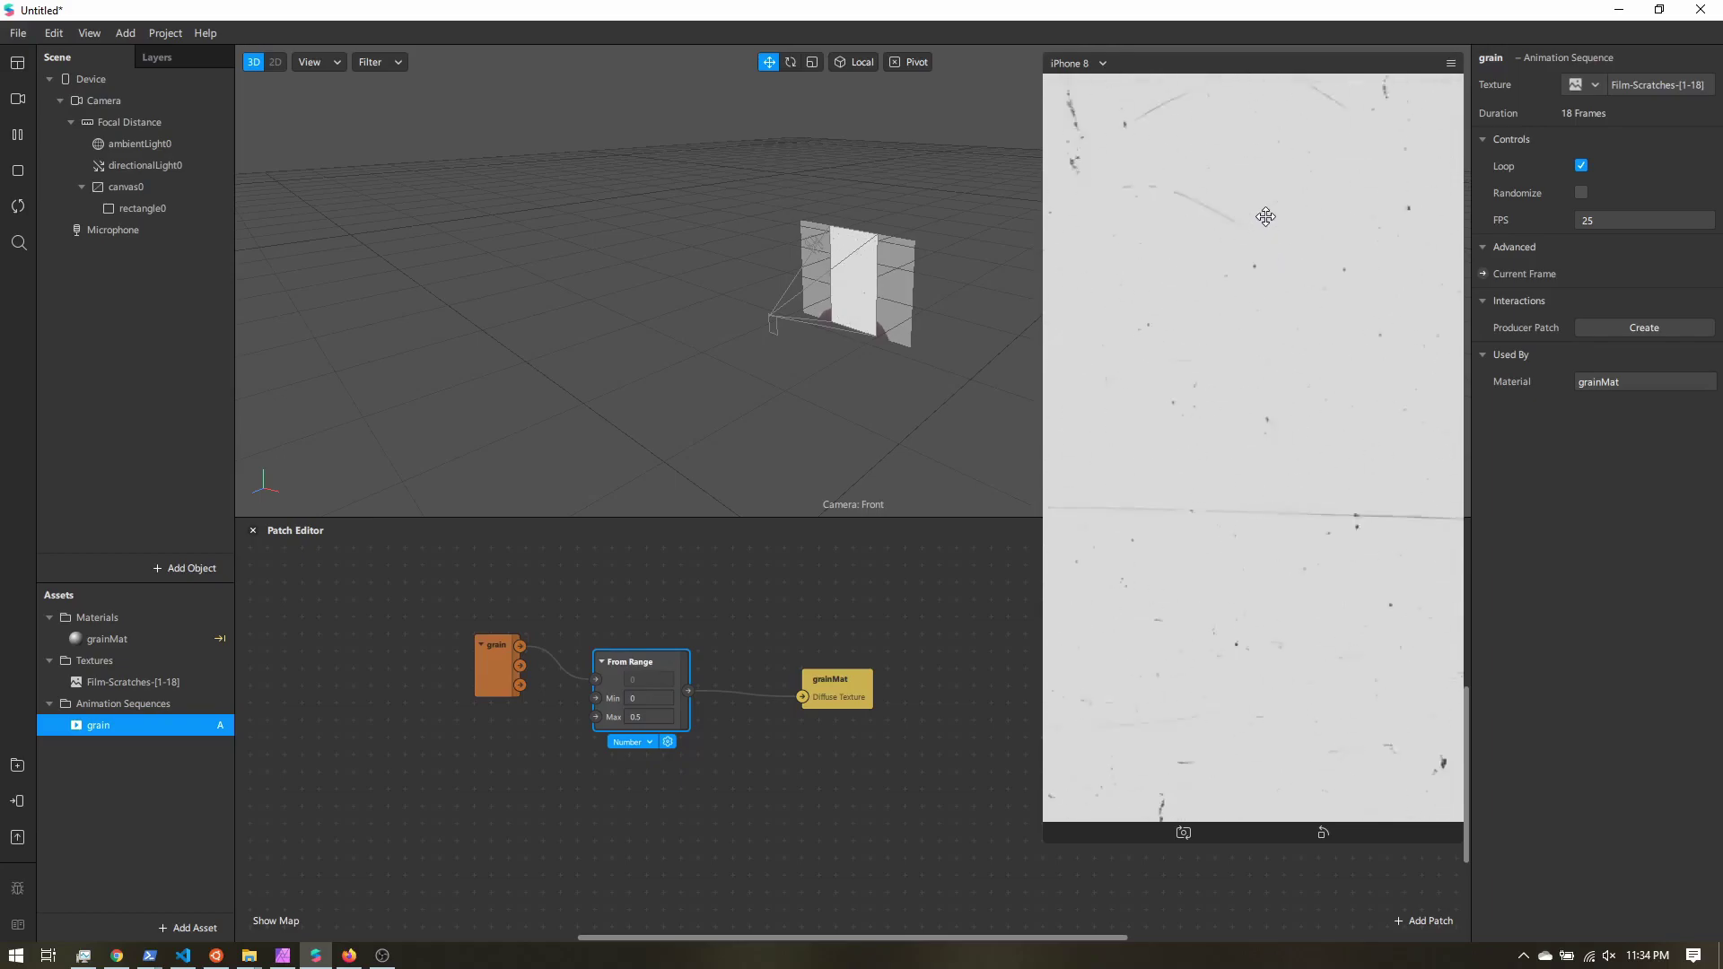
Set the From Range patch's Max to 0.4
left_click(644, 718)
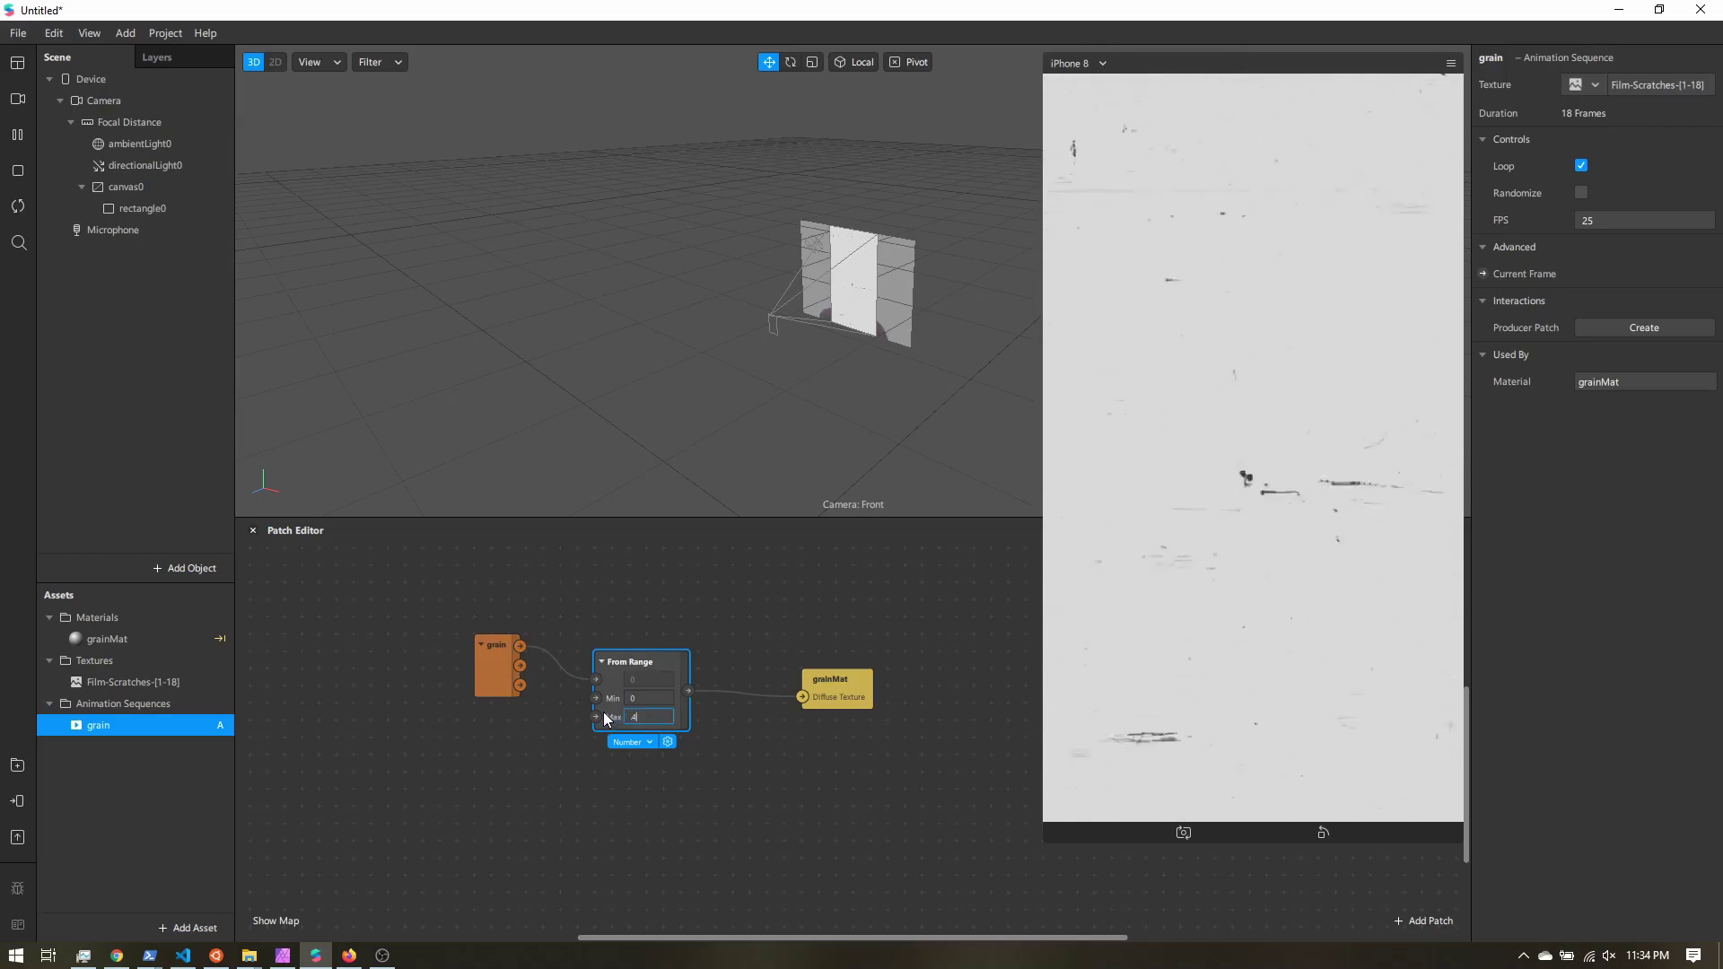
type("0.4")
key("Return")
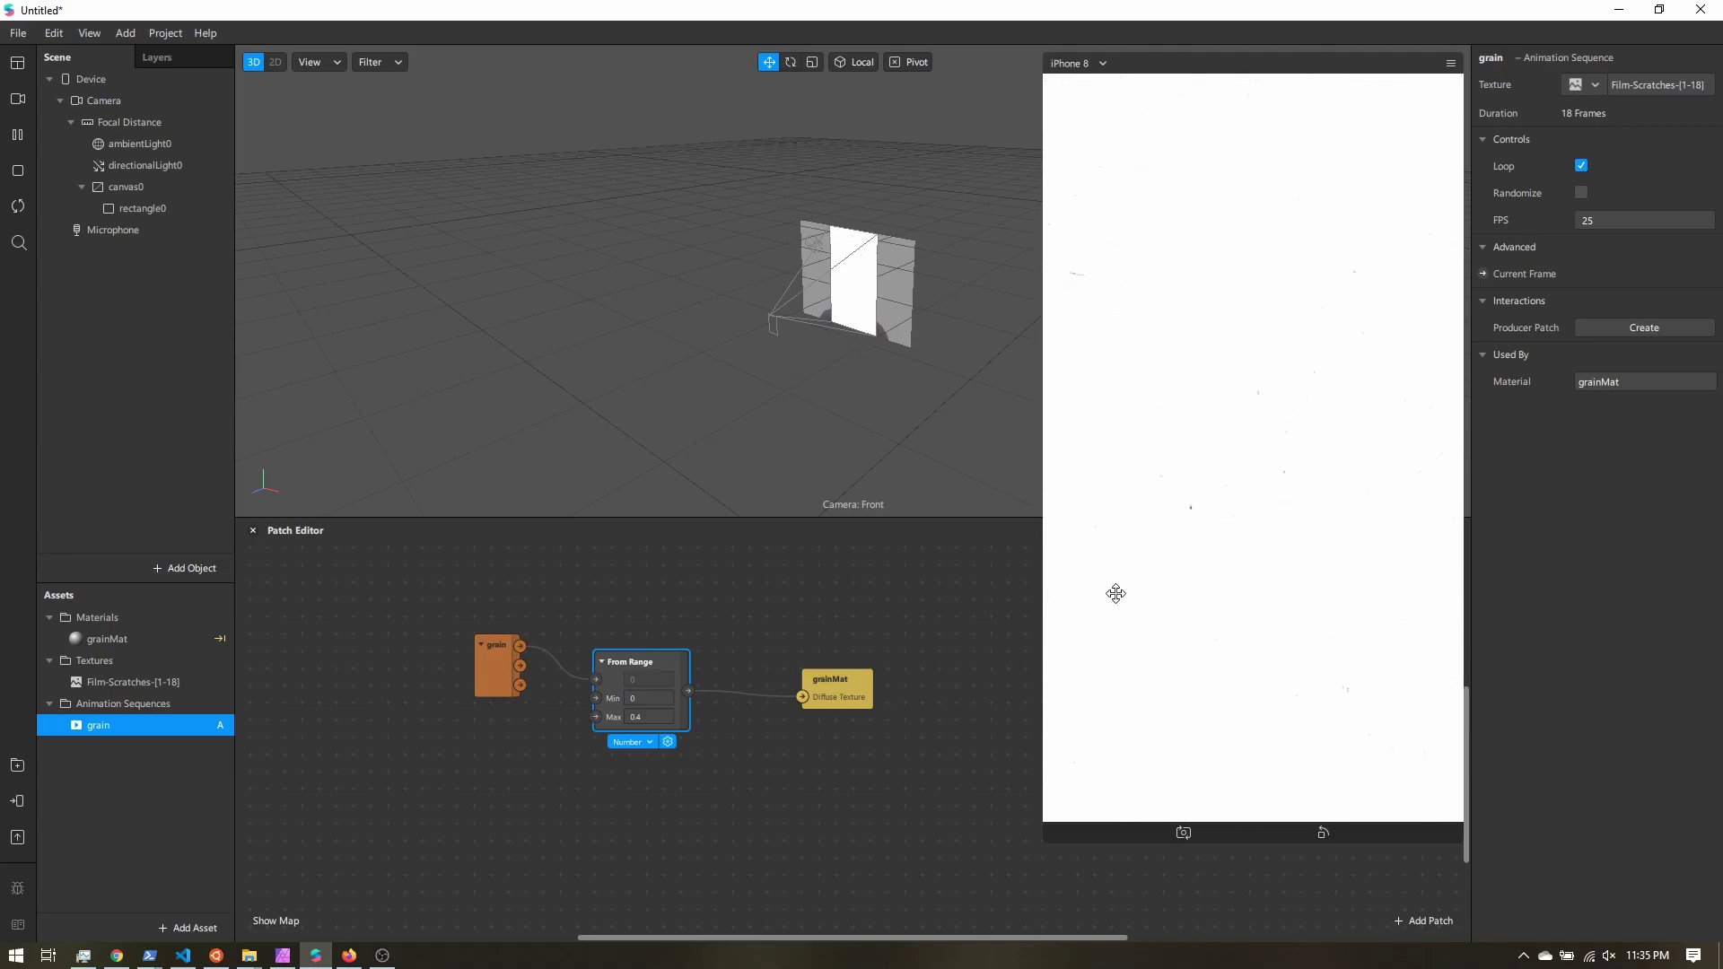
Set the grainMat material's blend mode to Multiply
left_click(111, 639)
left_click(1640, 382)
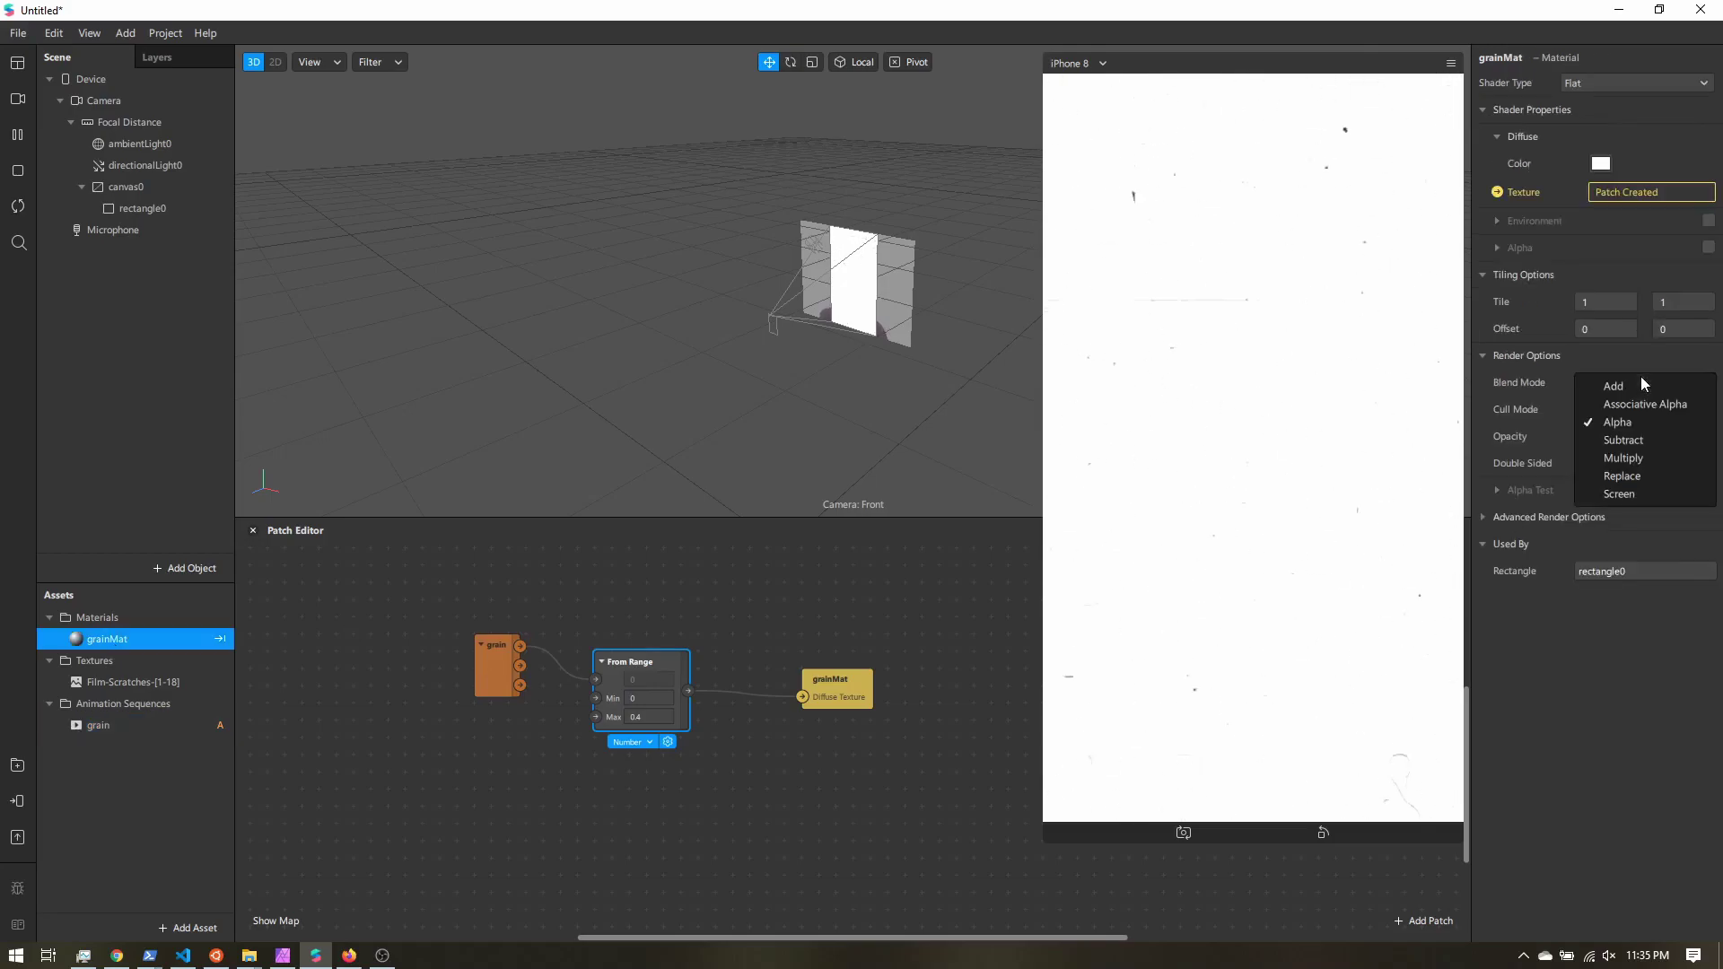
left_click(1634, 458)
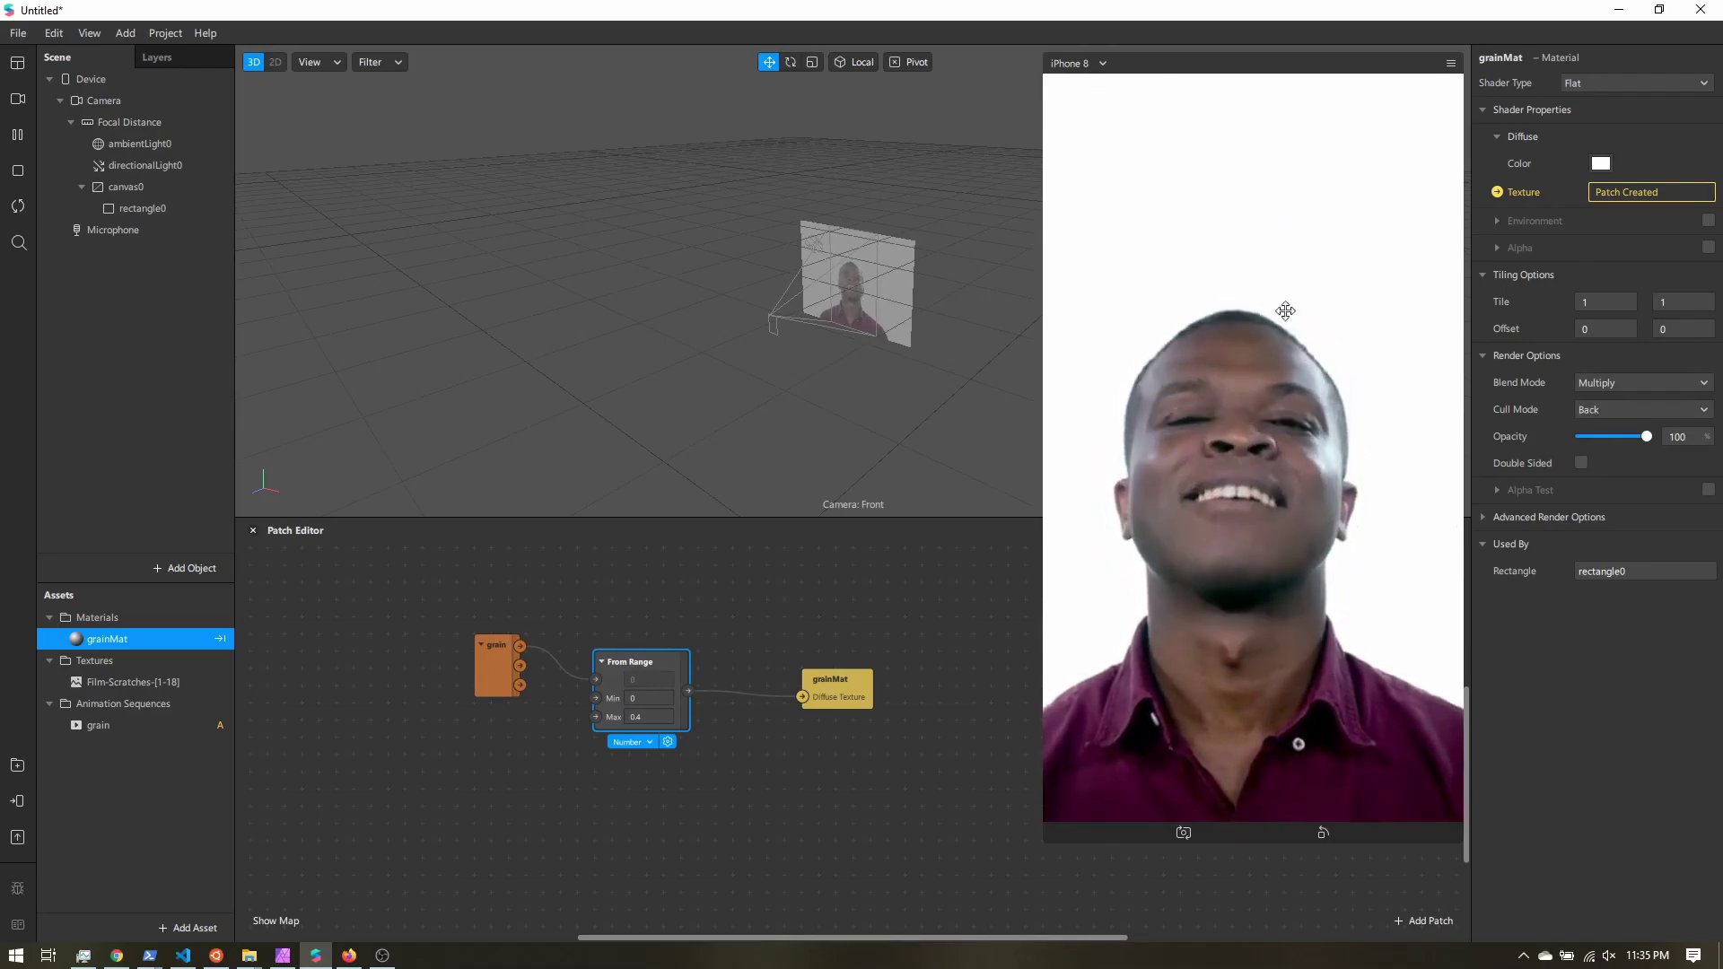
Hide rectangle0 and show it again to compare the preview with and without the grain
left_click(152, 209)
left_click(1581, 165)
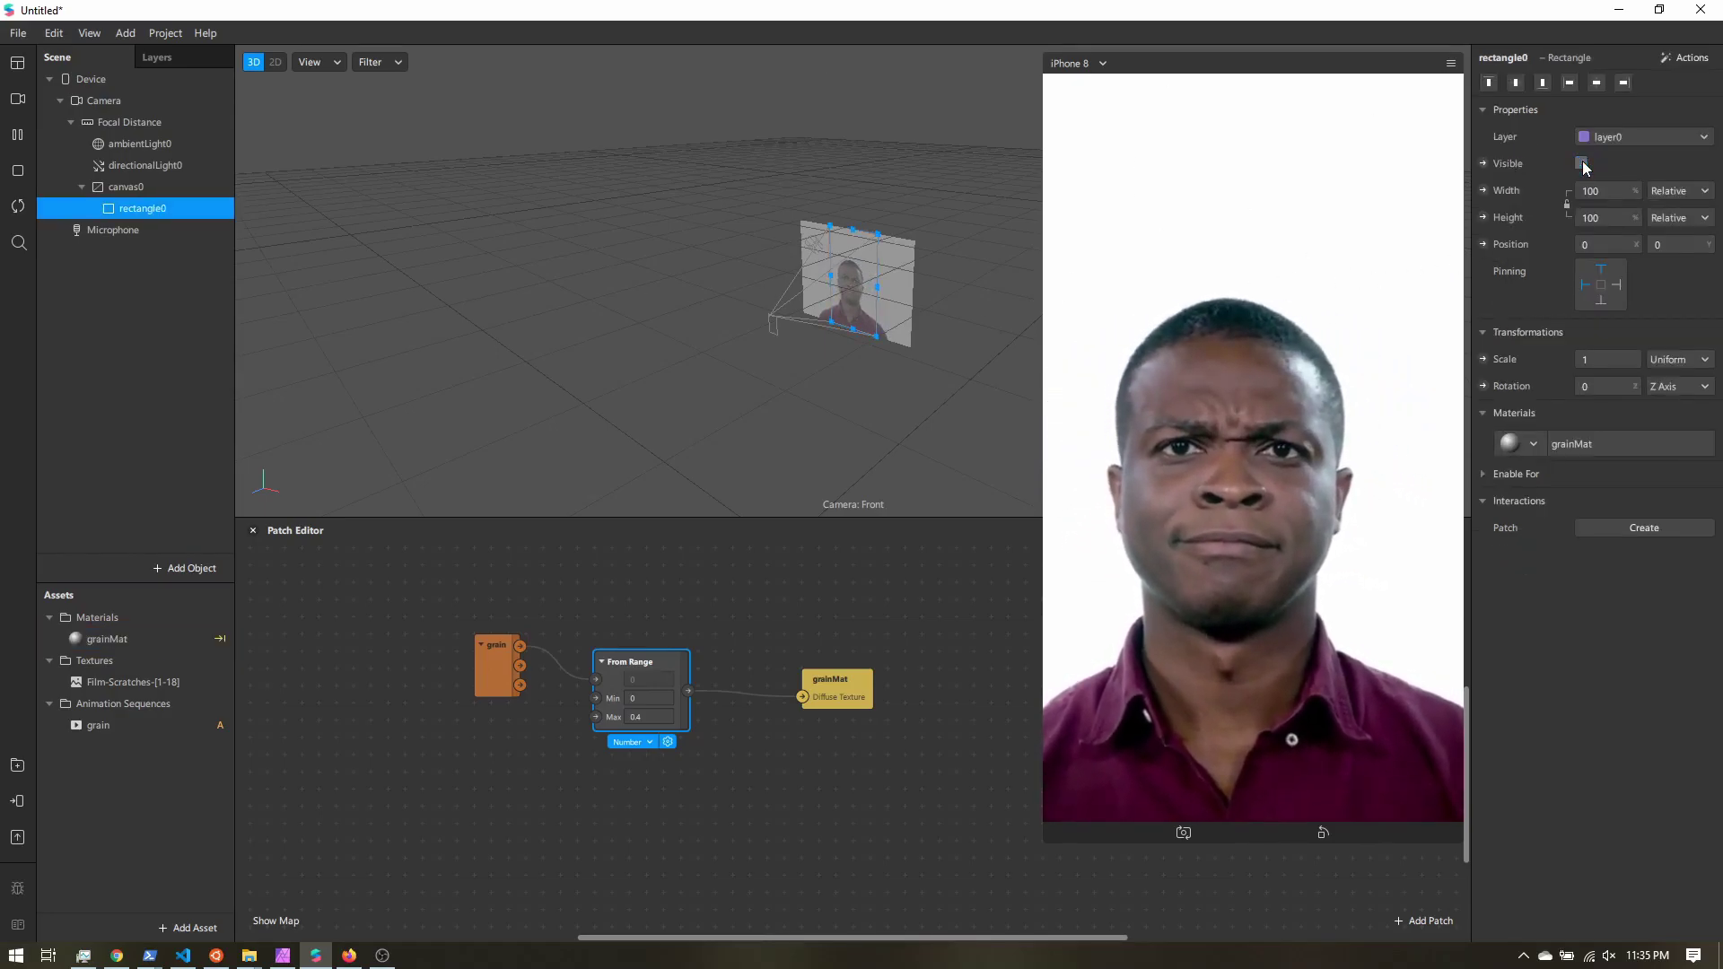
left_click(1582, 163)
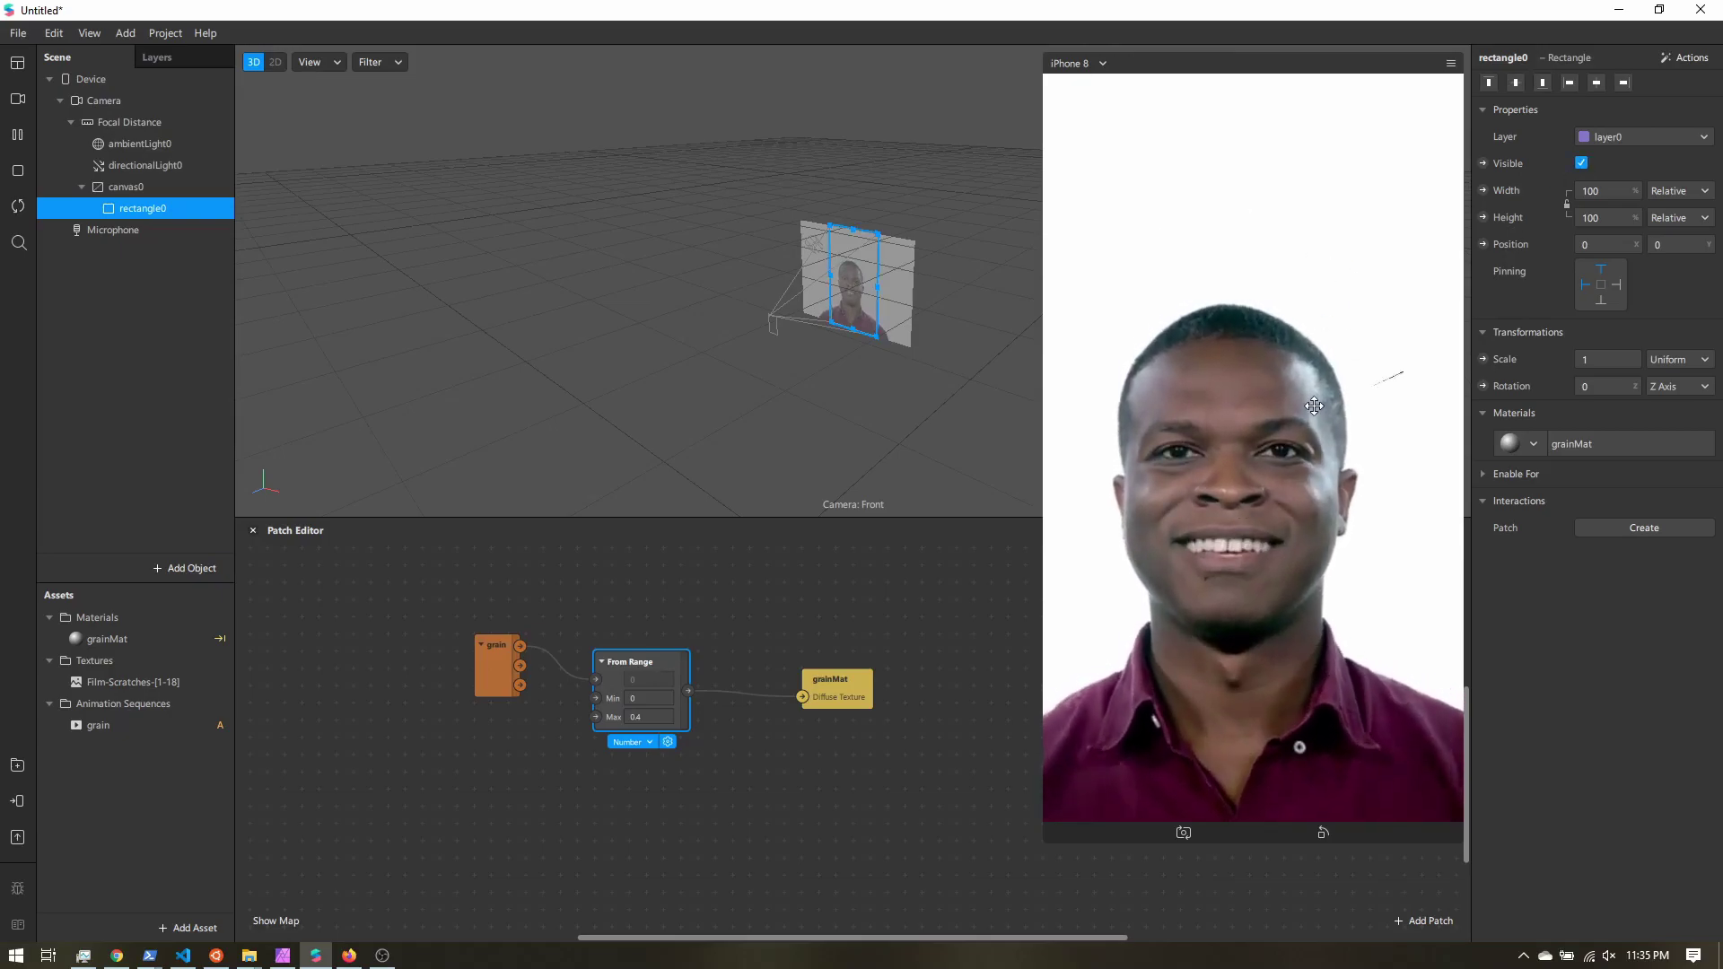
Set the grain animation sequence to 12 FPS and enable Randomize
left_click(99, 725)
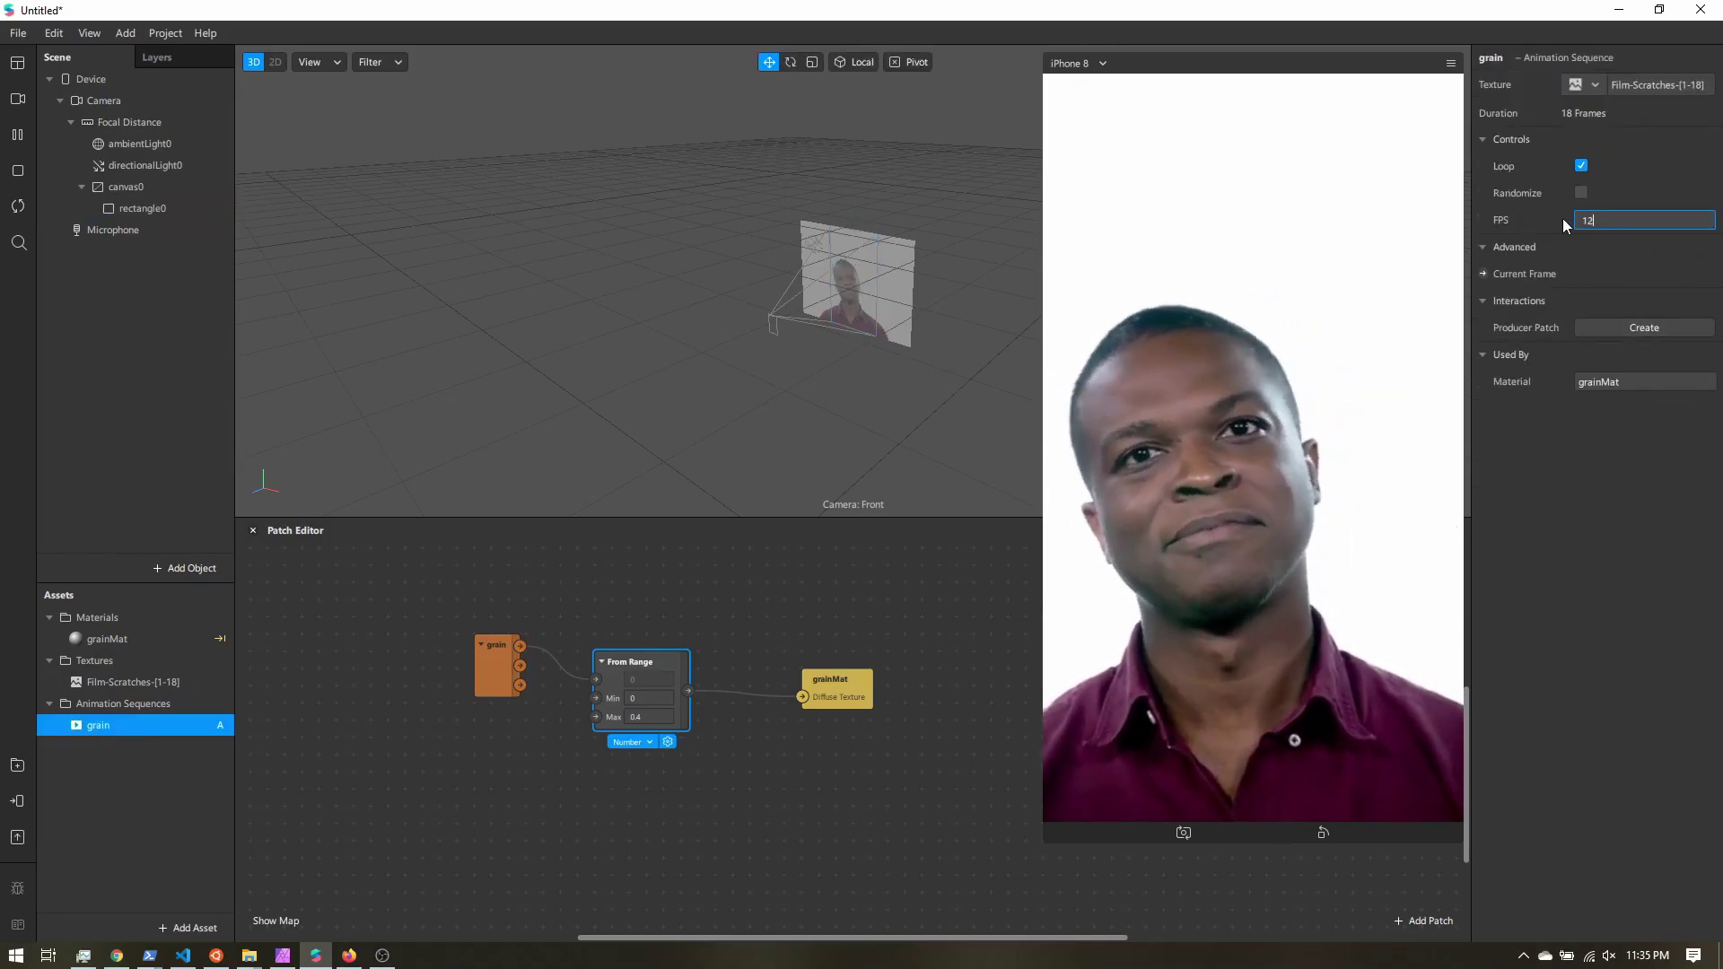
key("Return")
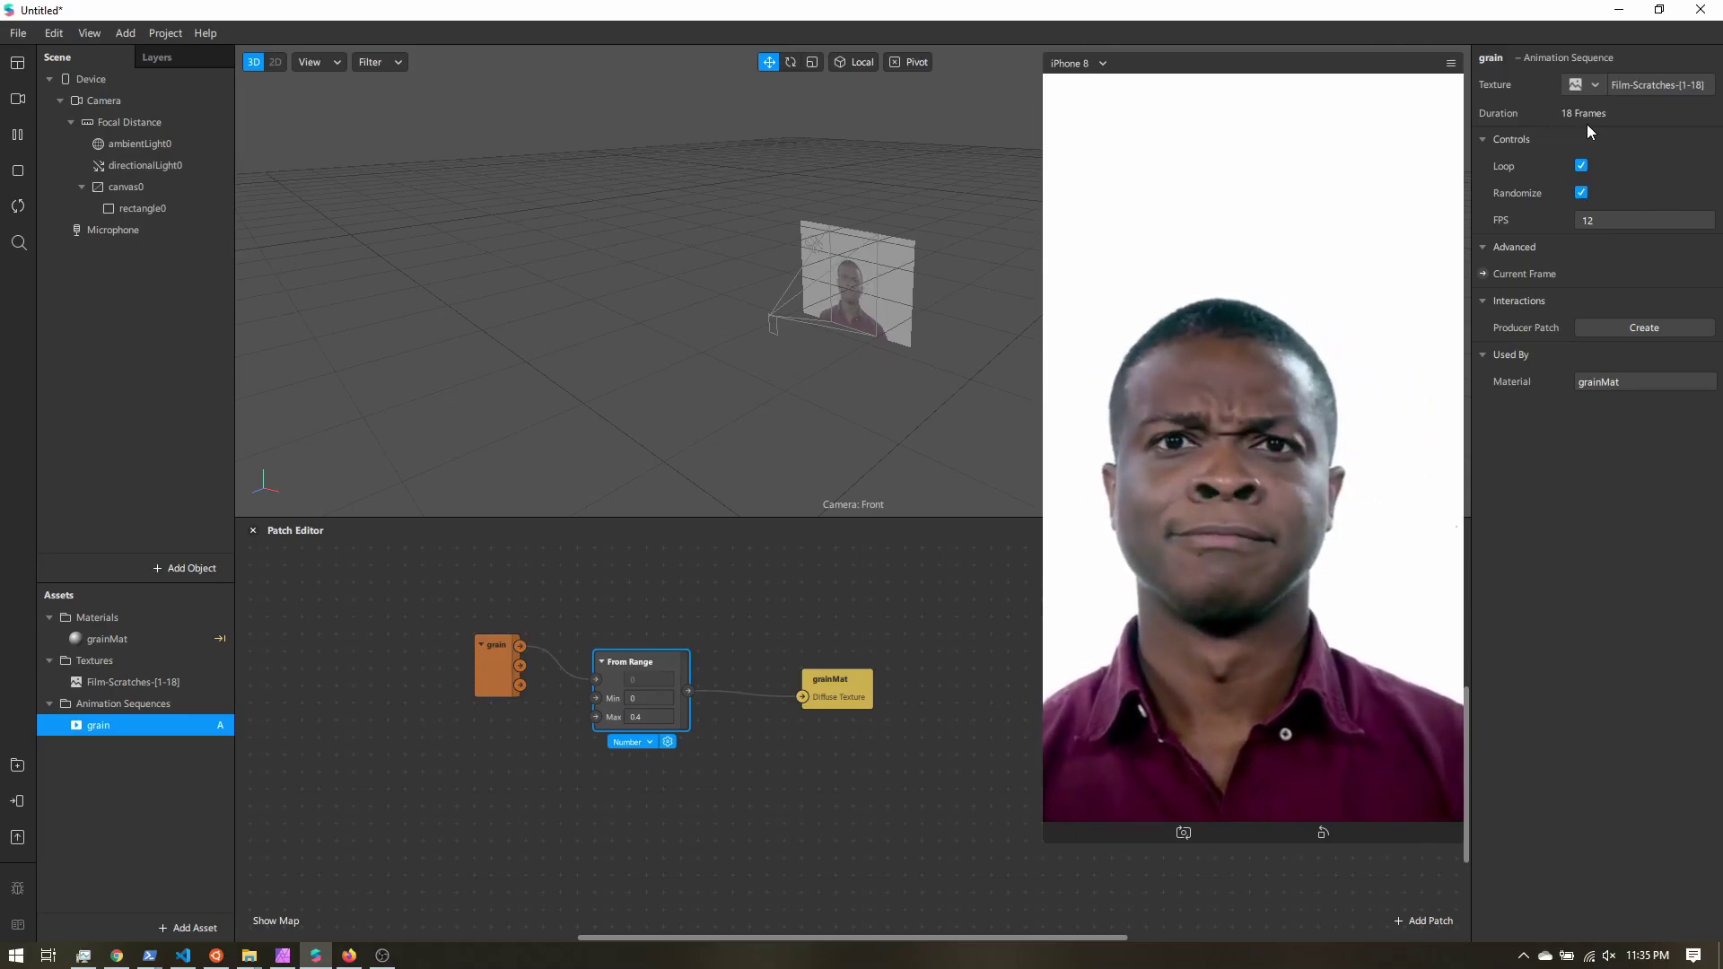
Lower the grainMat material's opacity to 30%
left_click(122, 637)
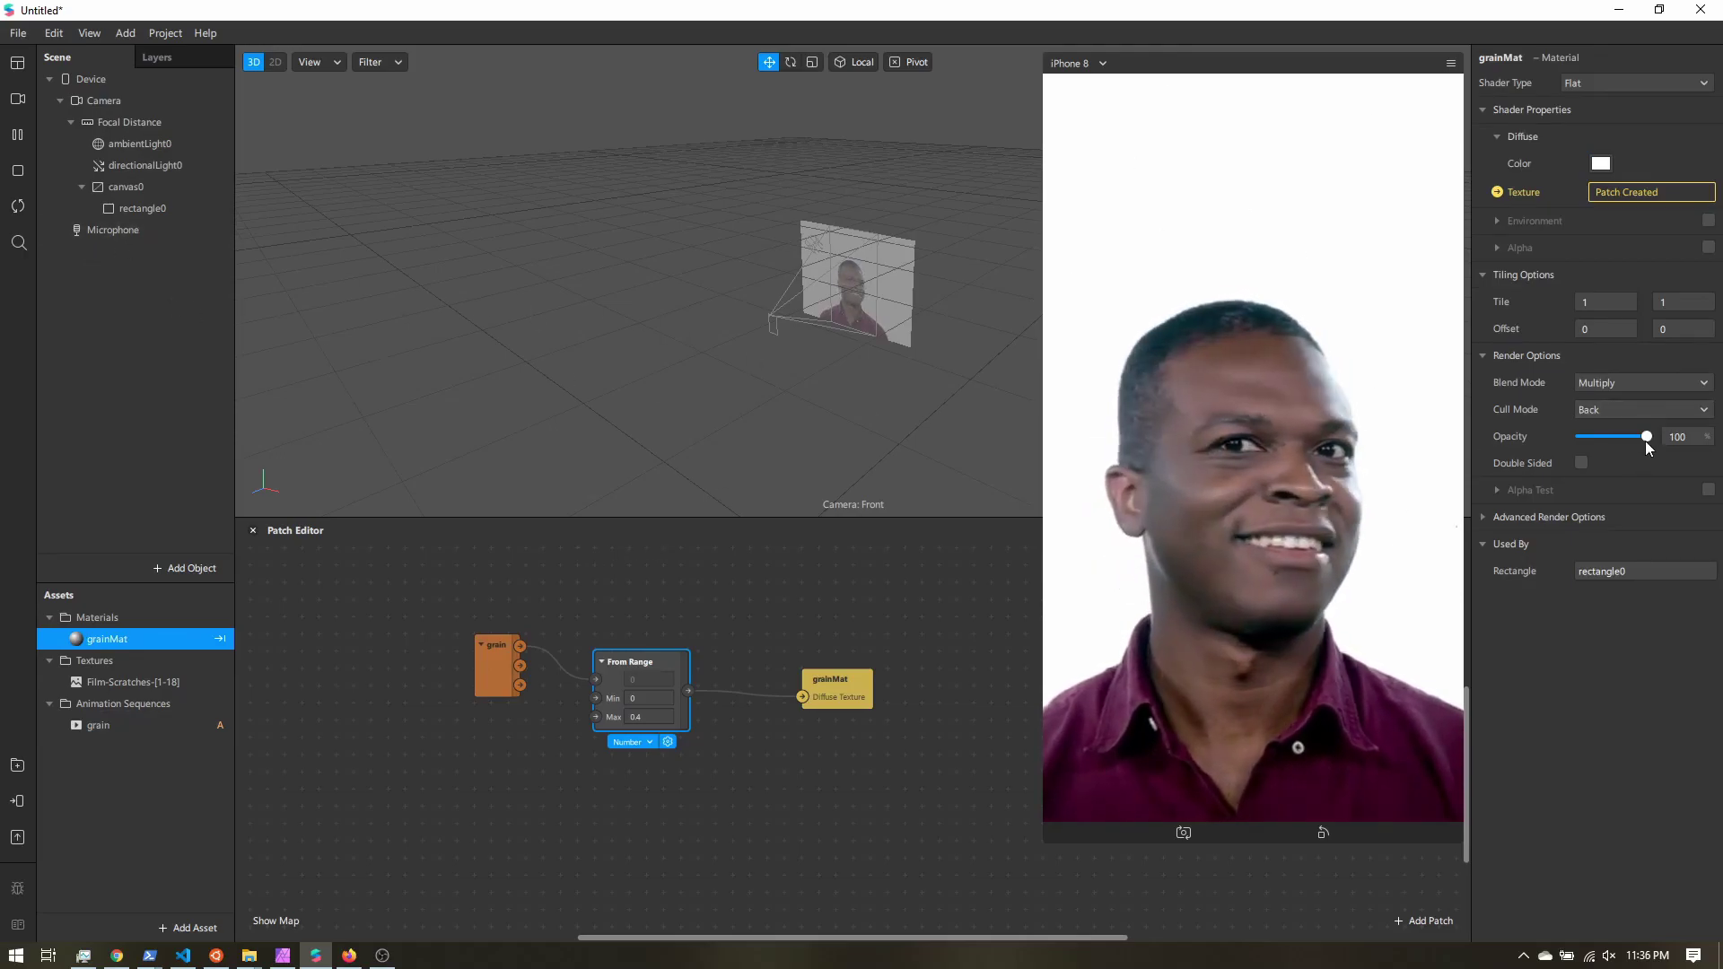
left_click_drag(1608, 438, 1597, 439)
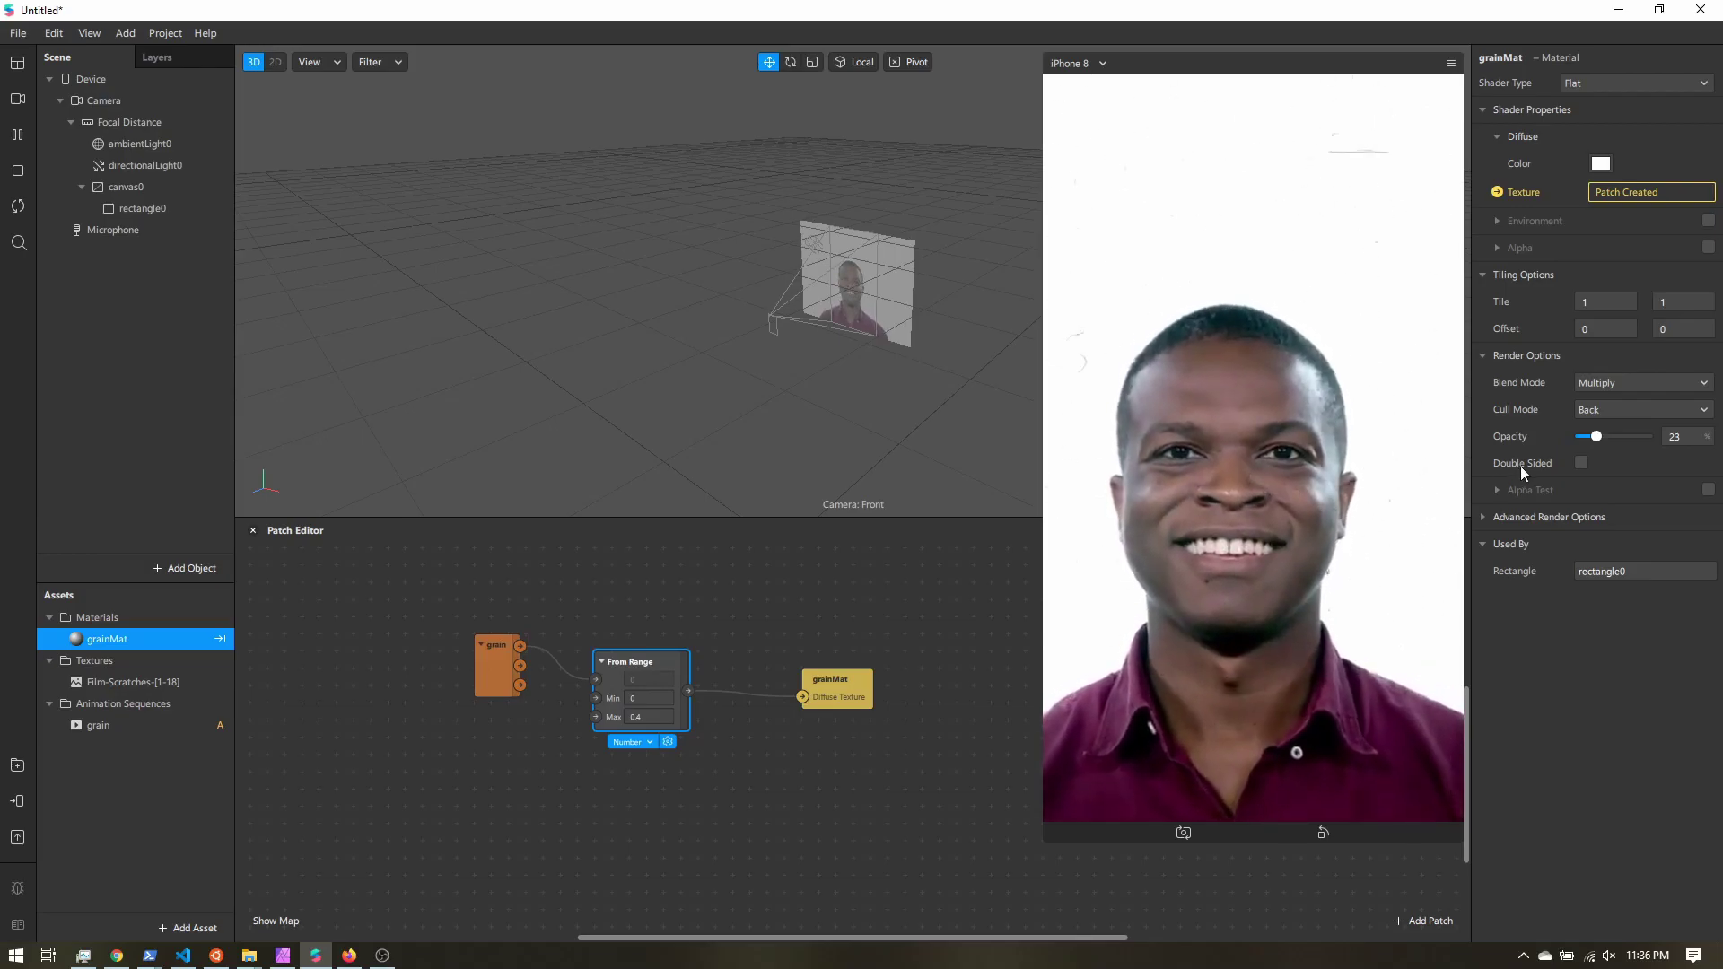
left_click_drag(1601, 434, 1600, 437)
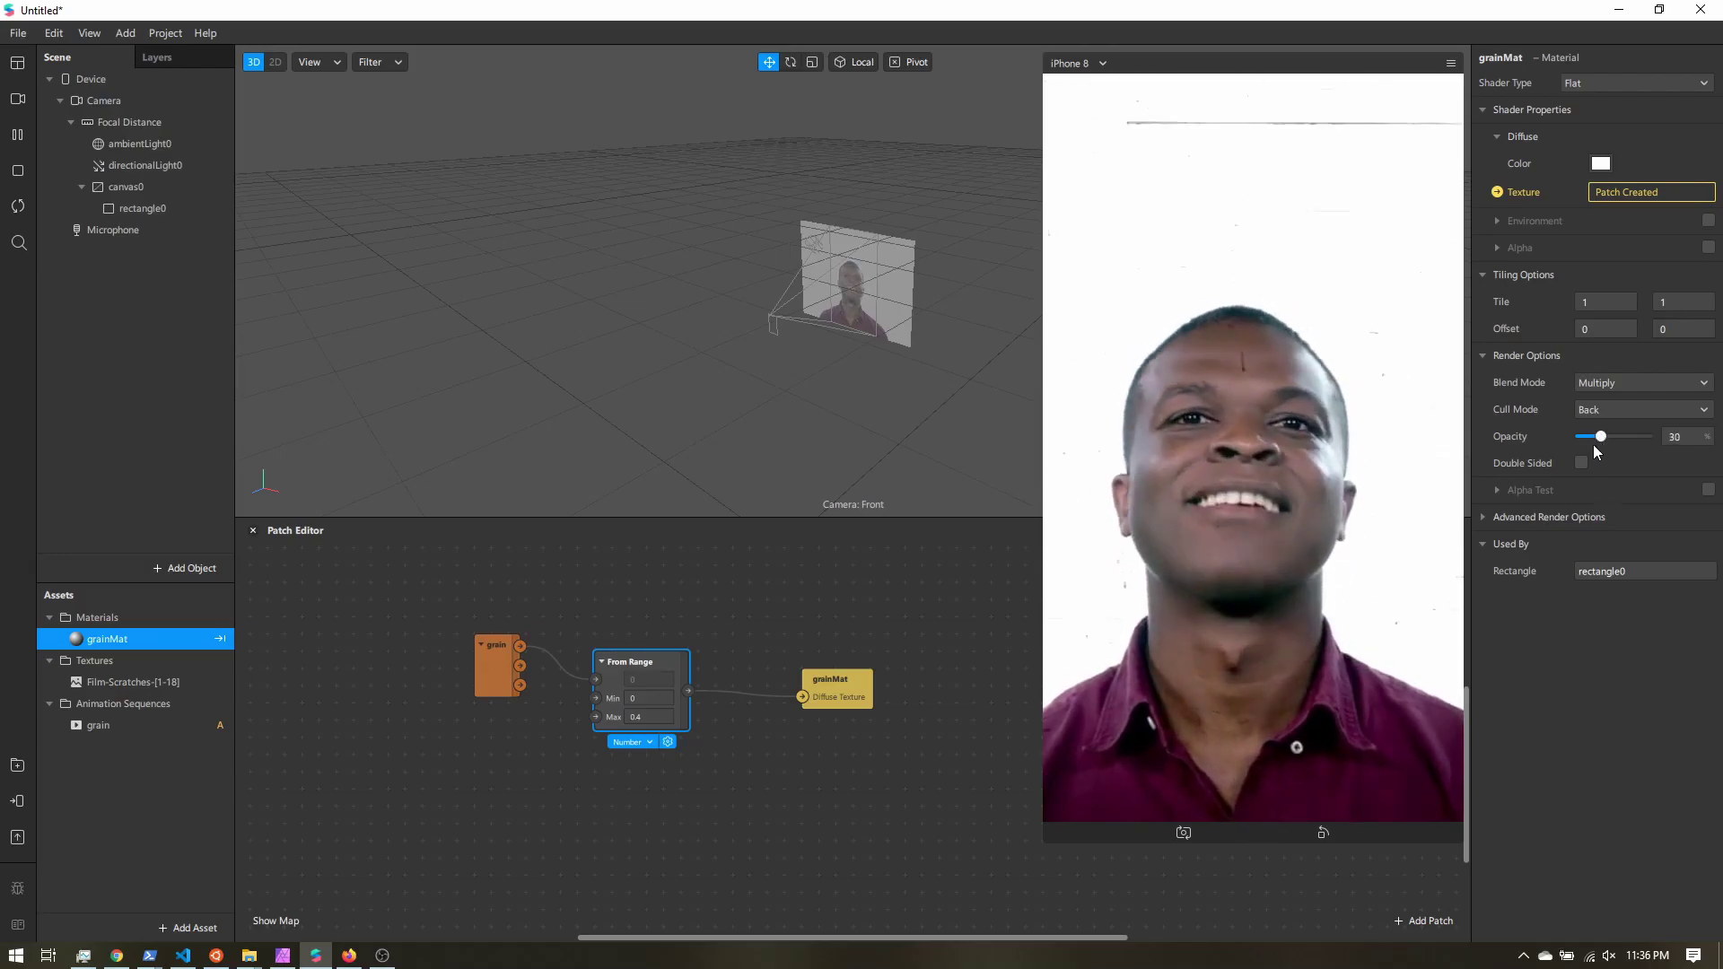